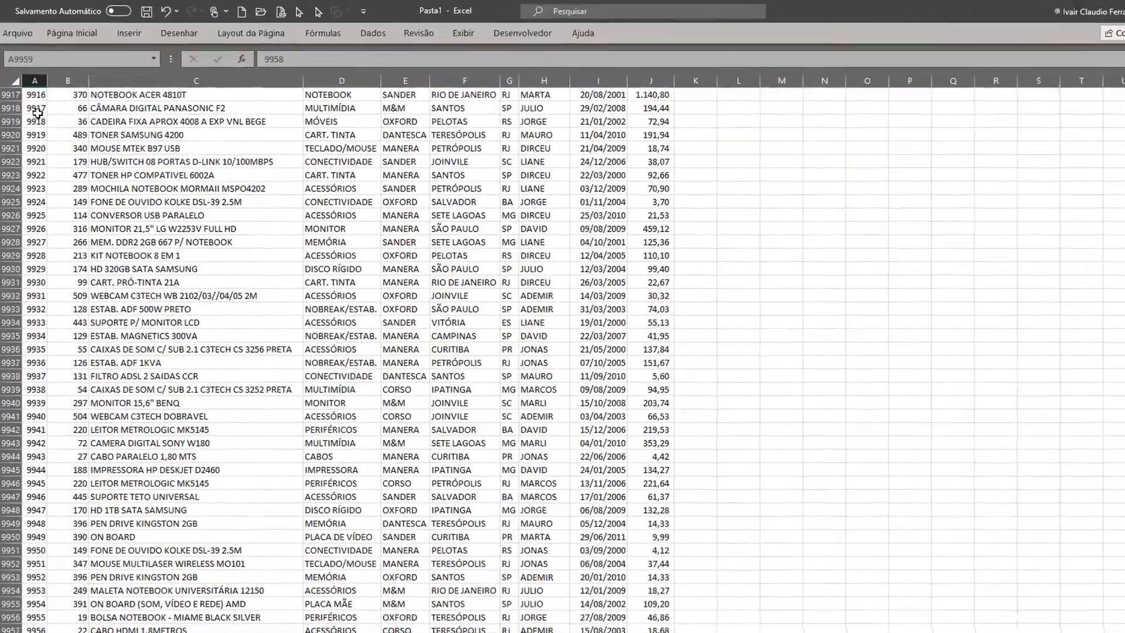
Return to the top of the sales data sheet and enter SEQUÊNCIA in cell O1.
{"action": "key", "text": "ctrl+Home"}
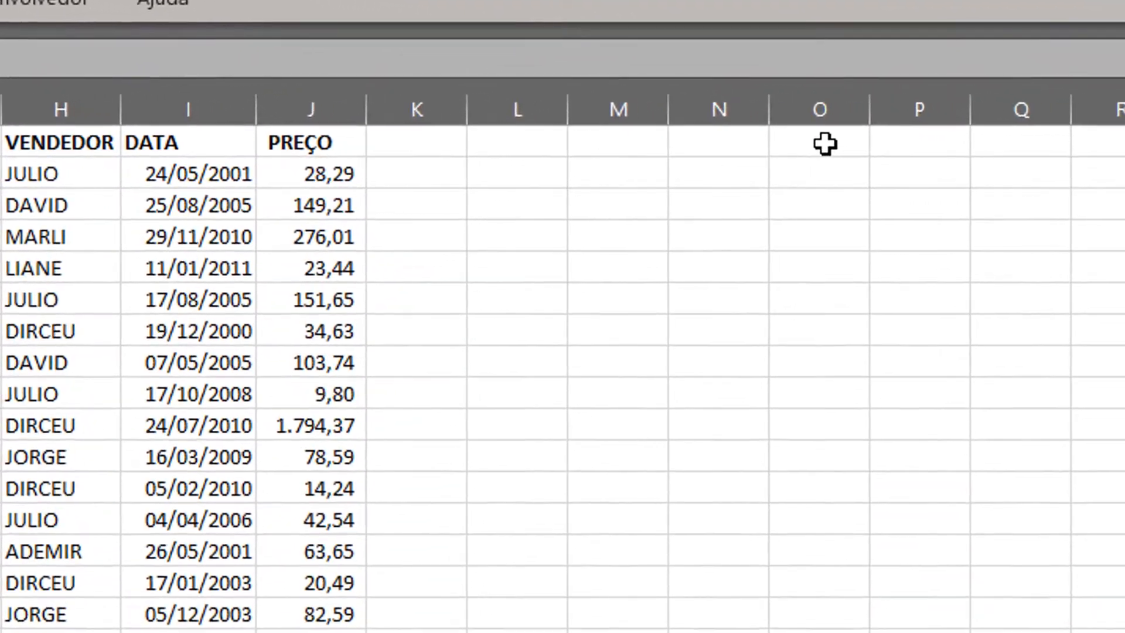
{"action": "left_click", "coordinate": [870, 147]}
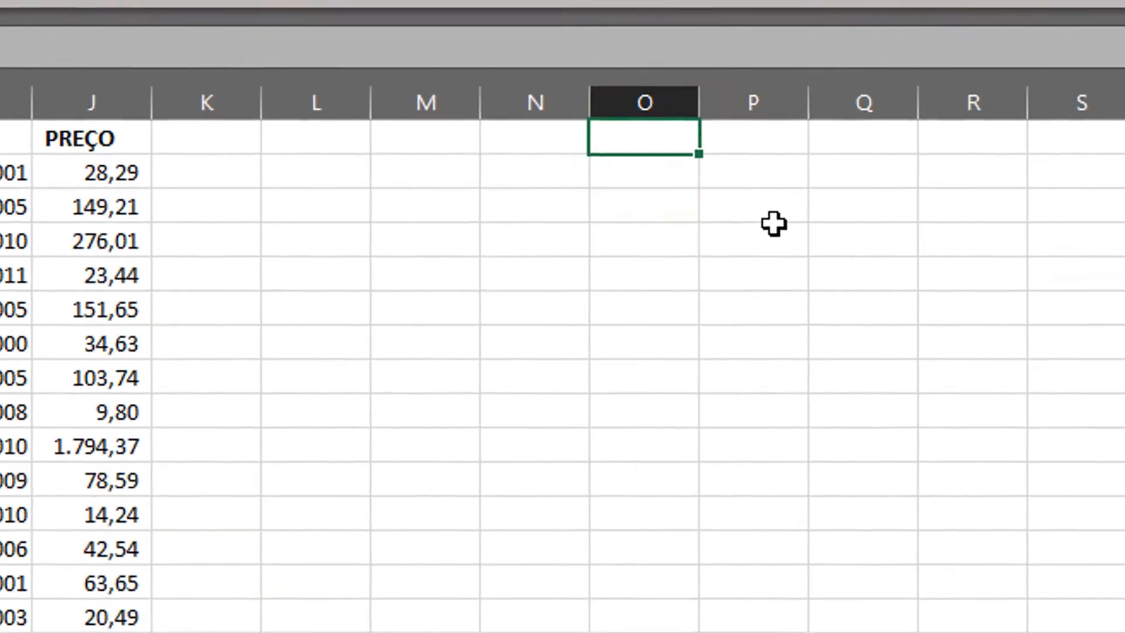
{"action": "type", "text": "SEQUENC"}
{"action": "key", "text": "BackSpace"}
{"action": "key", "text": "BackSpace"}
{"action": "key", "text": "BackSpace"}
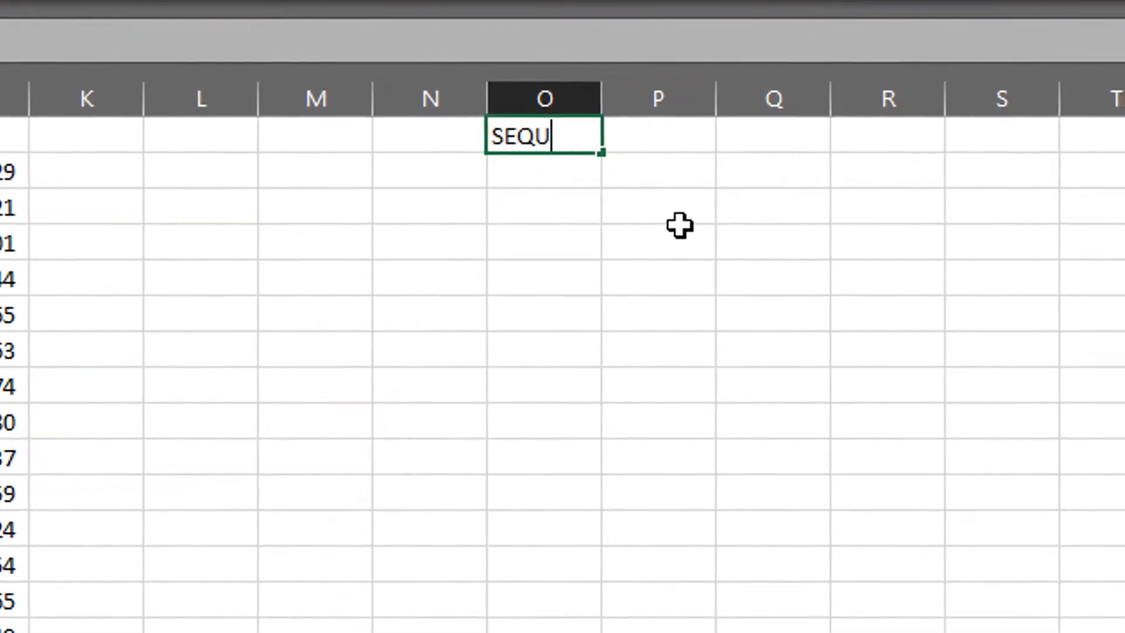
{"action": "type", "text": "ÊNCIA"}
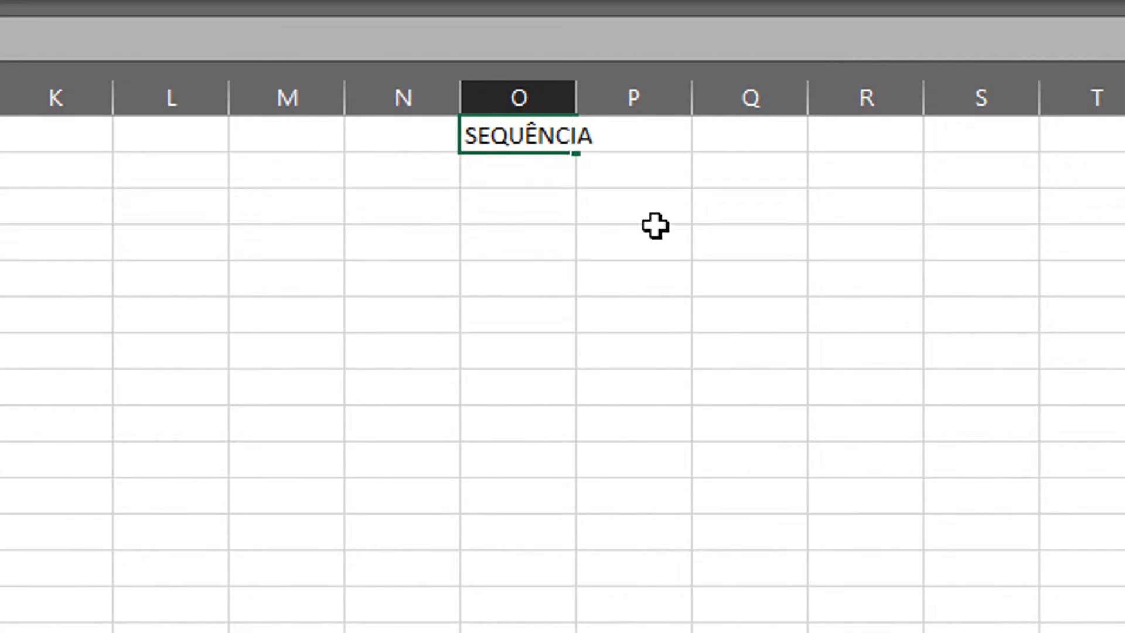
{"action": "key", "text": "Return"}
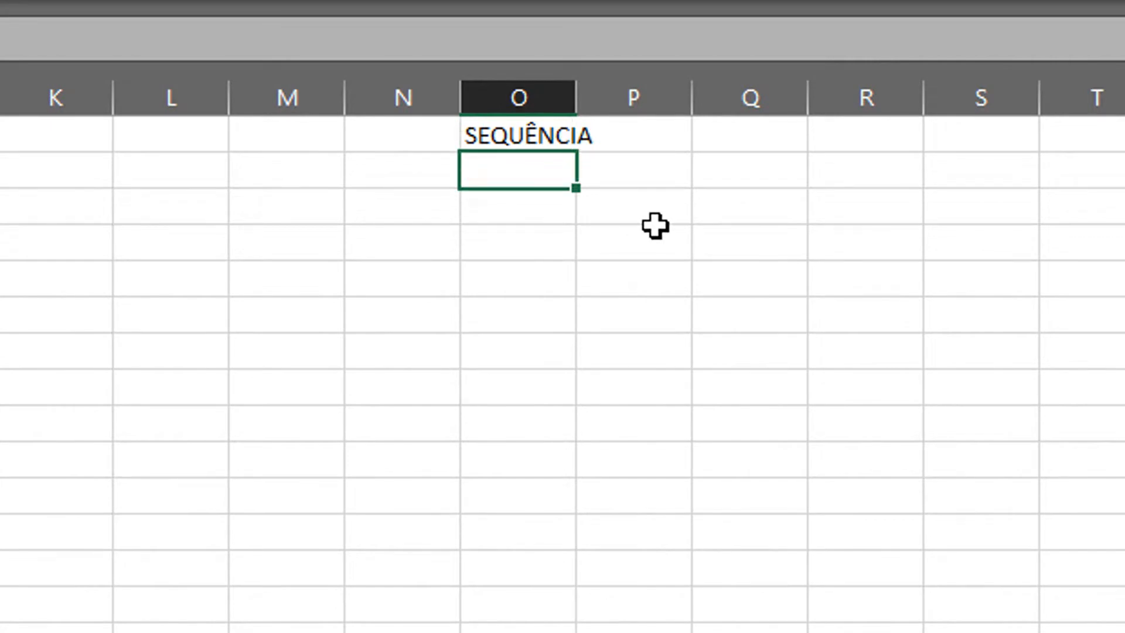
List FILTRO, CLASSIFICAR and ÚNICO in cells O2 to O4 and autofit column O.
{"action": "type", "text": "FILTRO"}
{"action": "key", "text": "Return"}
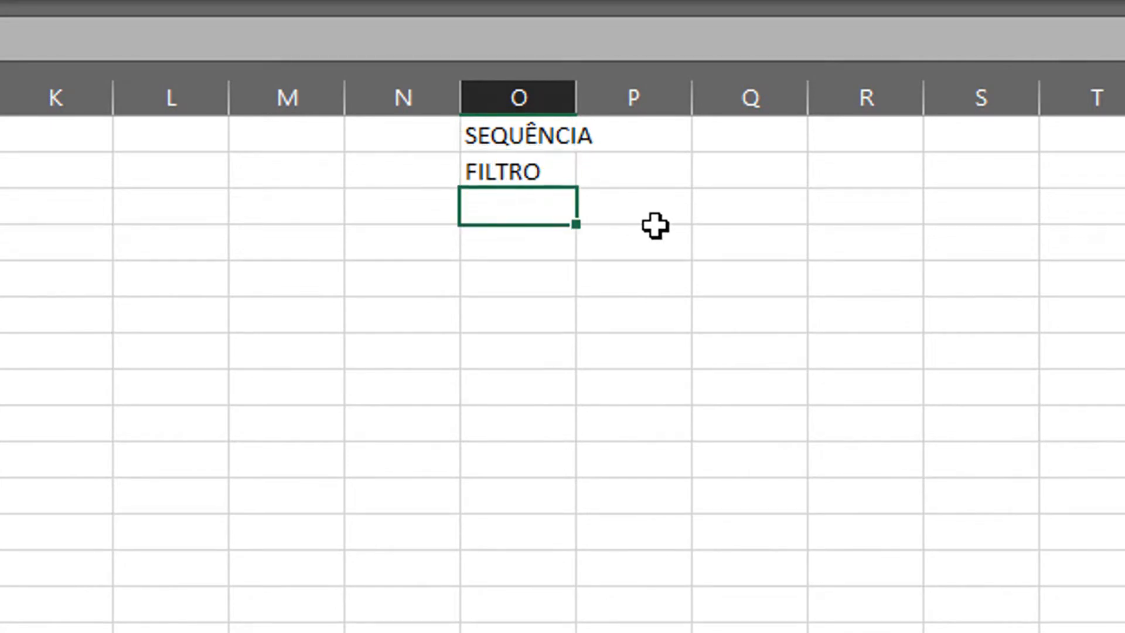
{"action": "type", "text": "CLASSIFIC"}
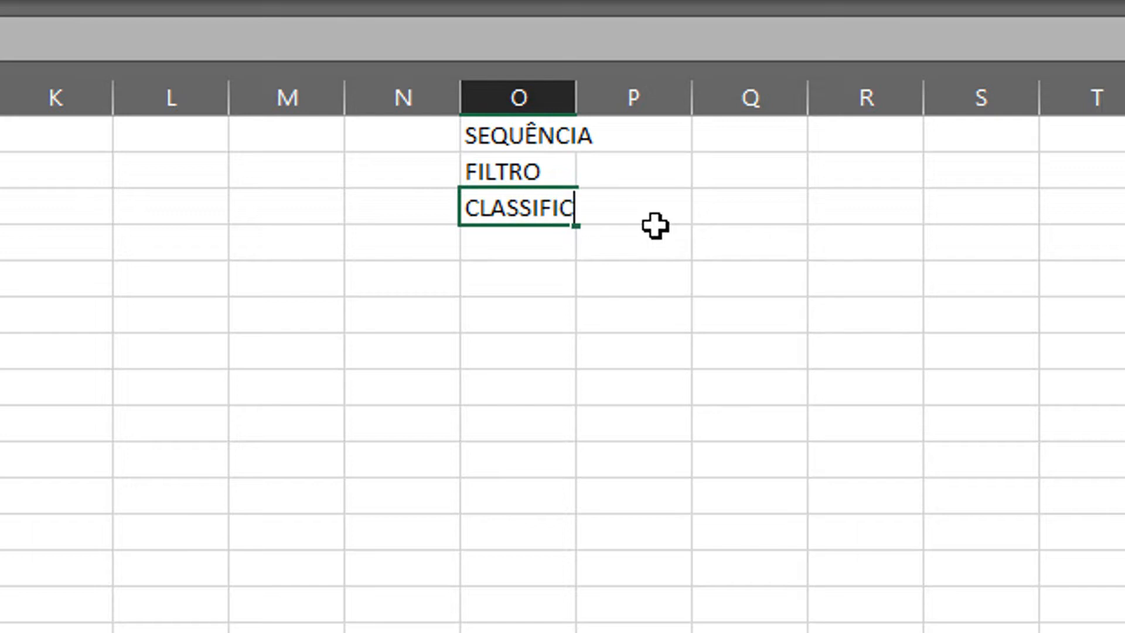
{"action": "type", "text": "AR"}
{"action": "key", "text": "Return"}
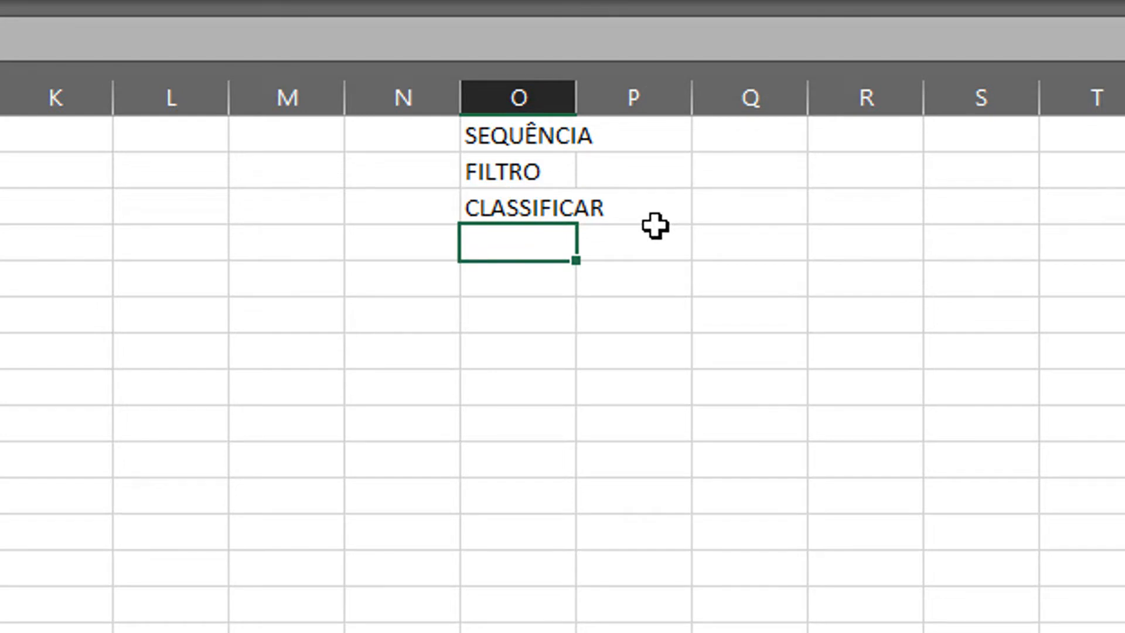
{"action": "type", "text": "ÚNICO"}
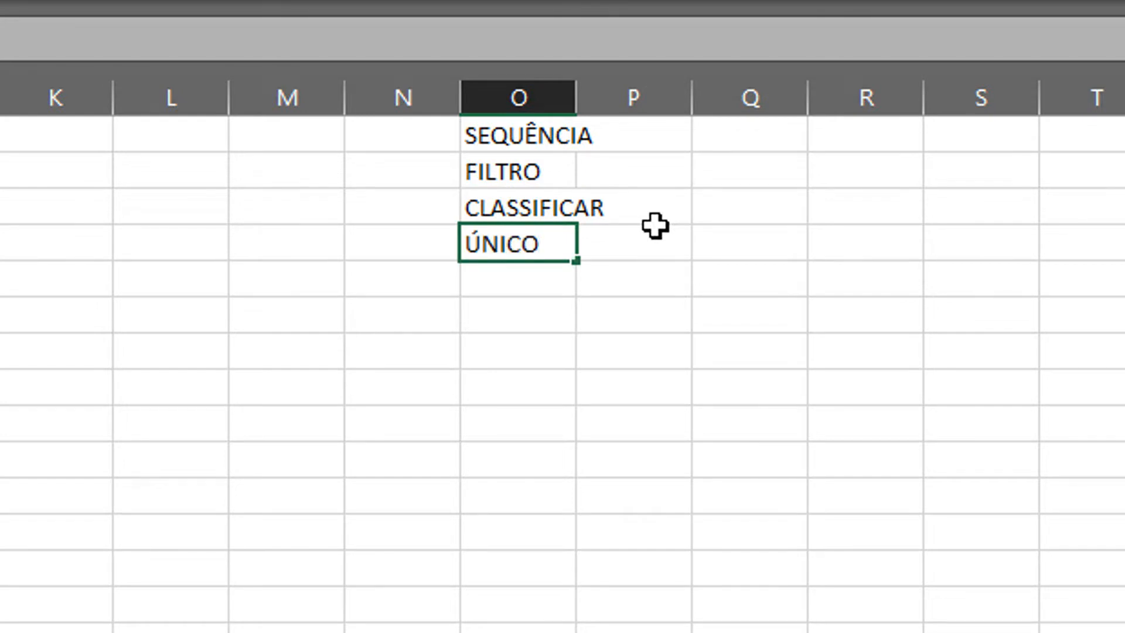
{"action": "key", "text": "Return"}
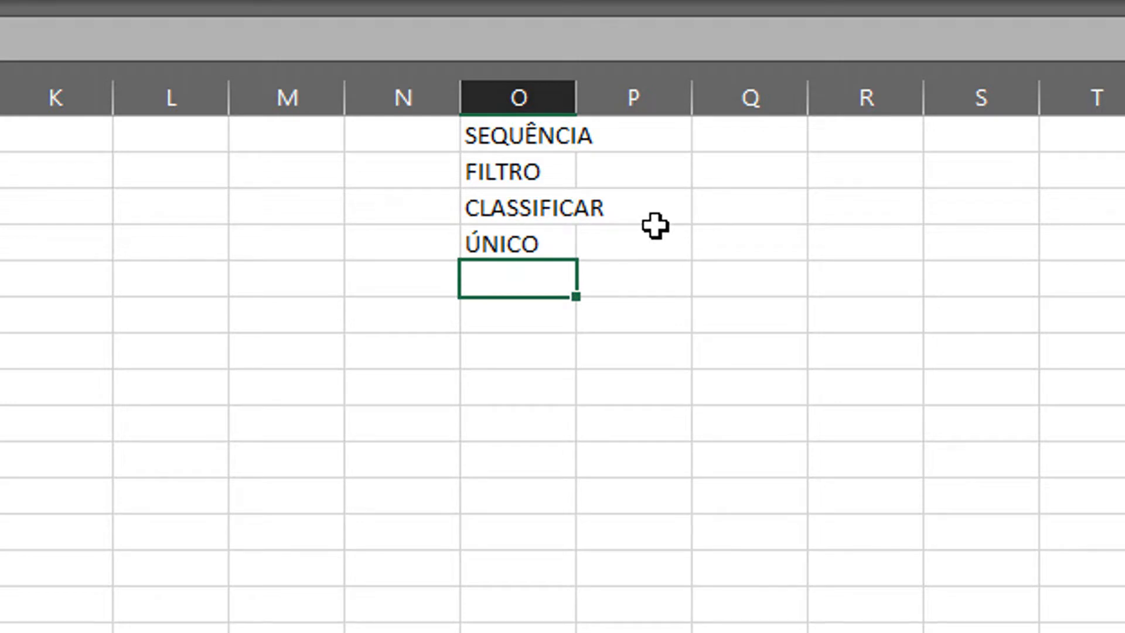
{"action": "double_click", "coordinate": [576, 82]}
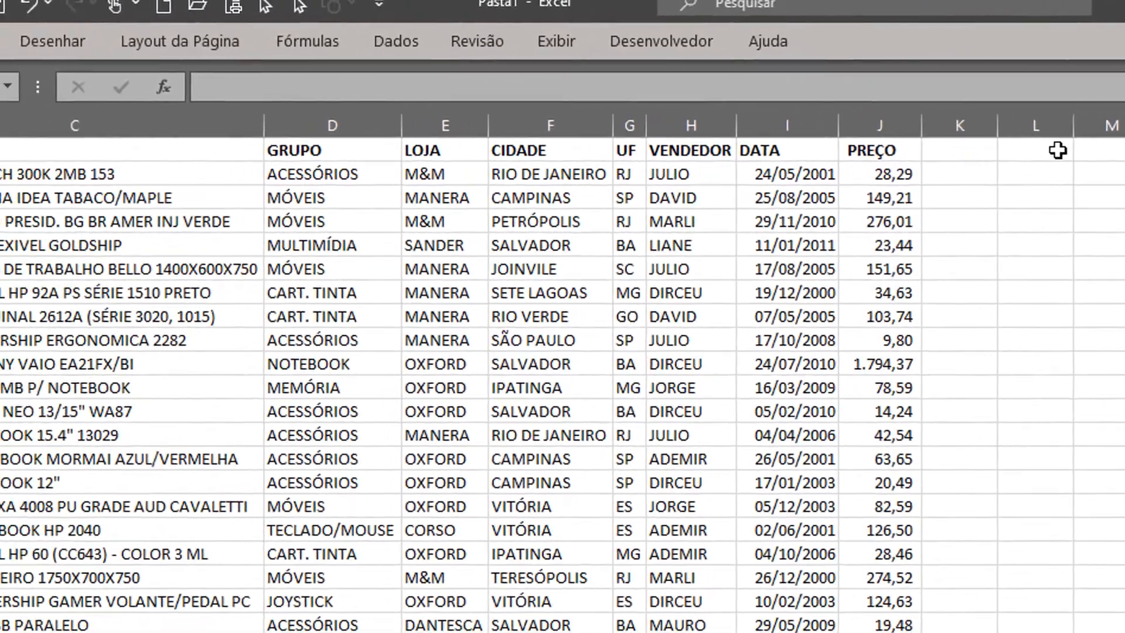
Convert the sales data in columns A to J into a table, using row 1 as its headers.
{"action": "left_click", "coordinate": [1017, 150]}
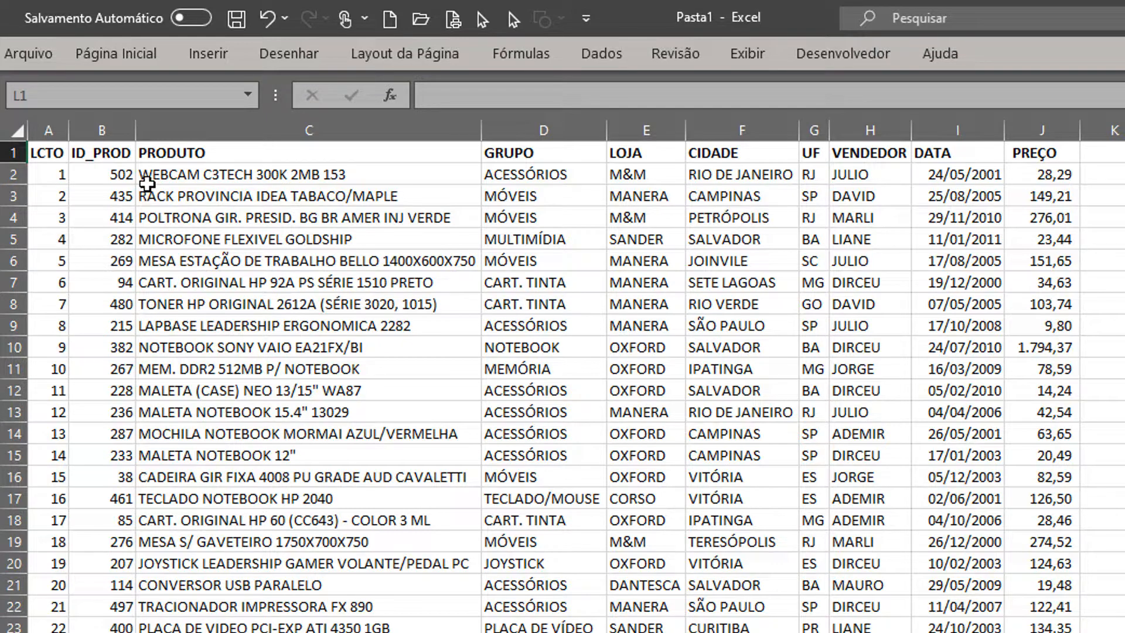
{"action": "left_click", "coordinate": [59, 174]}
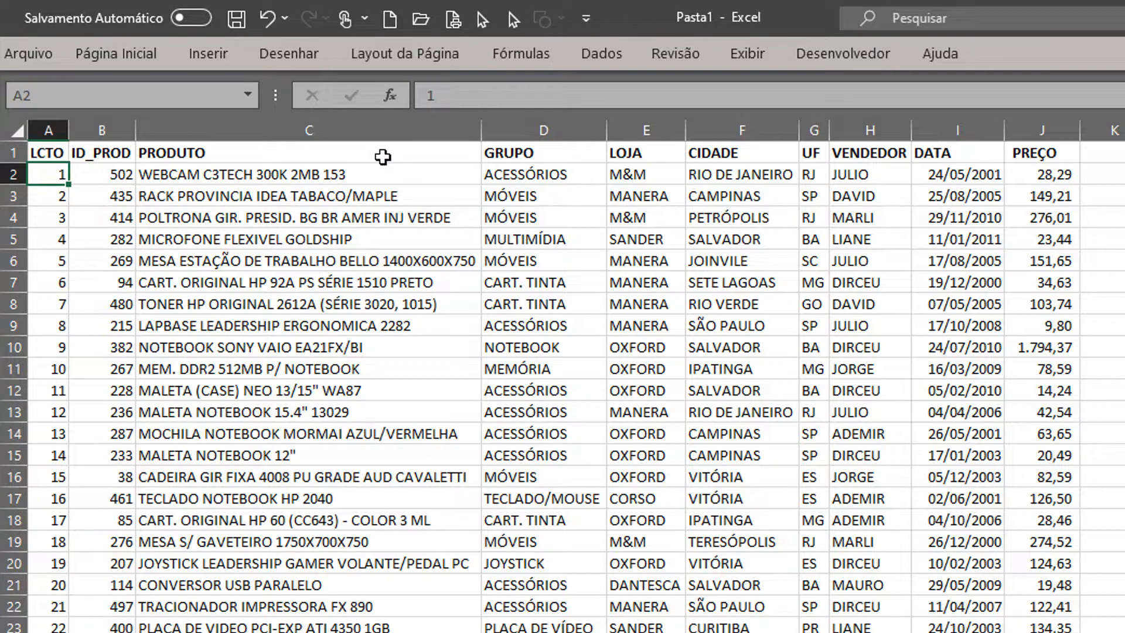
{"action": "left_click", "coordinate": [211, 51]}
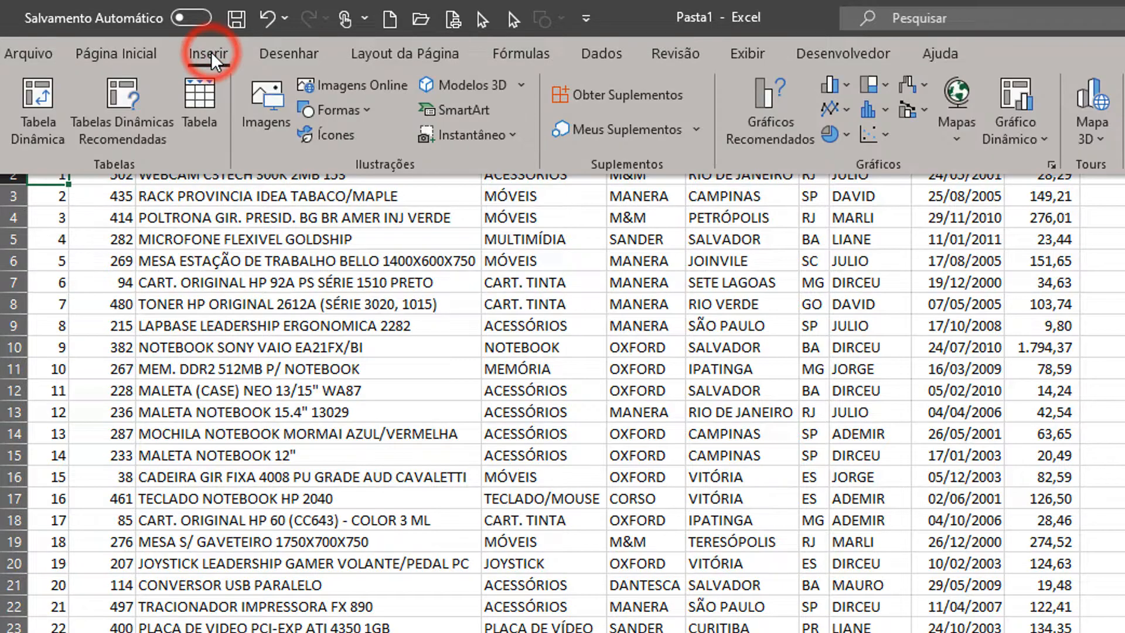
{"action": "left_click", "coordinate": [210, 107]}
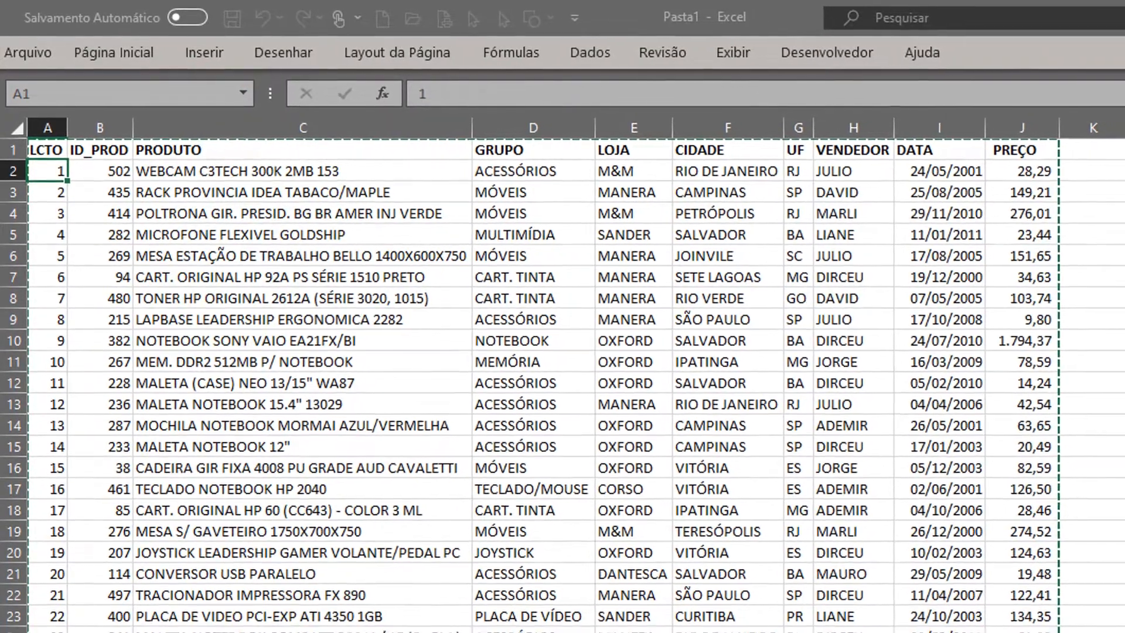
{"action": "key", "text": "Return"}
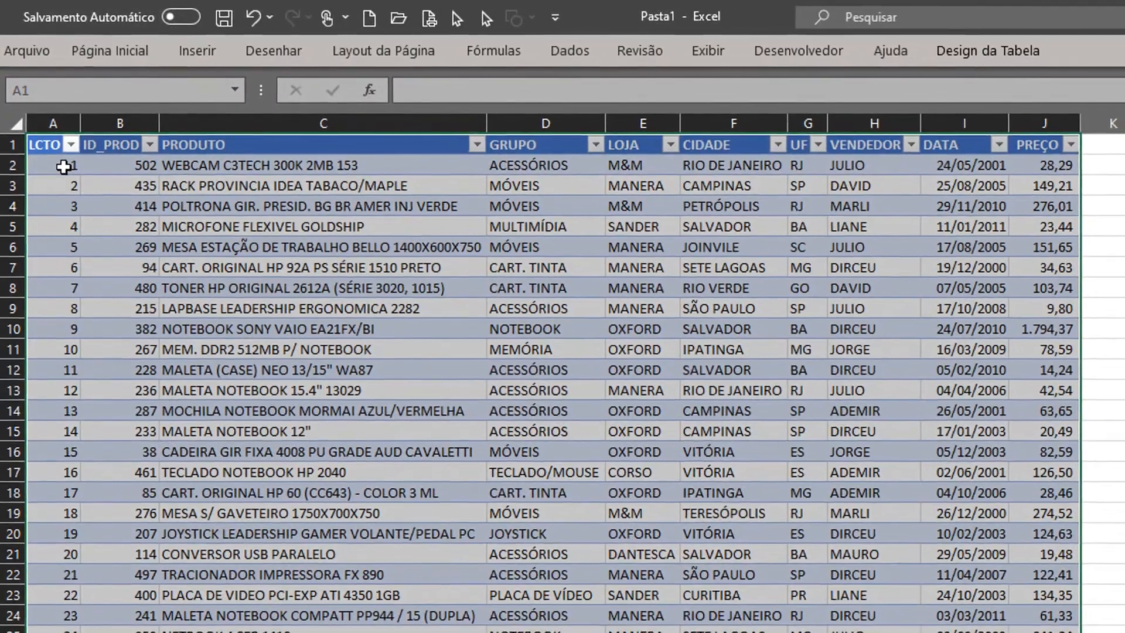
Check the extent of the new table from its first rows to its last record, then return to the header row.
{"action": "left_click", "coordinate": [65, 179]}
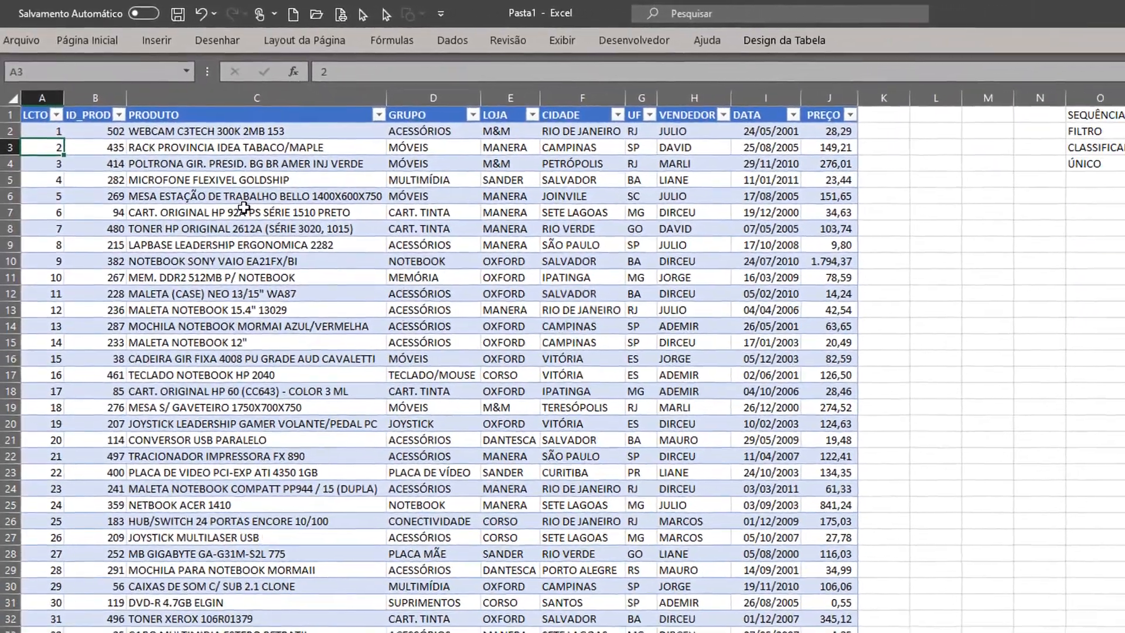
{"action": "key", "text": "Down"}
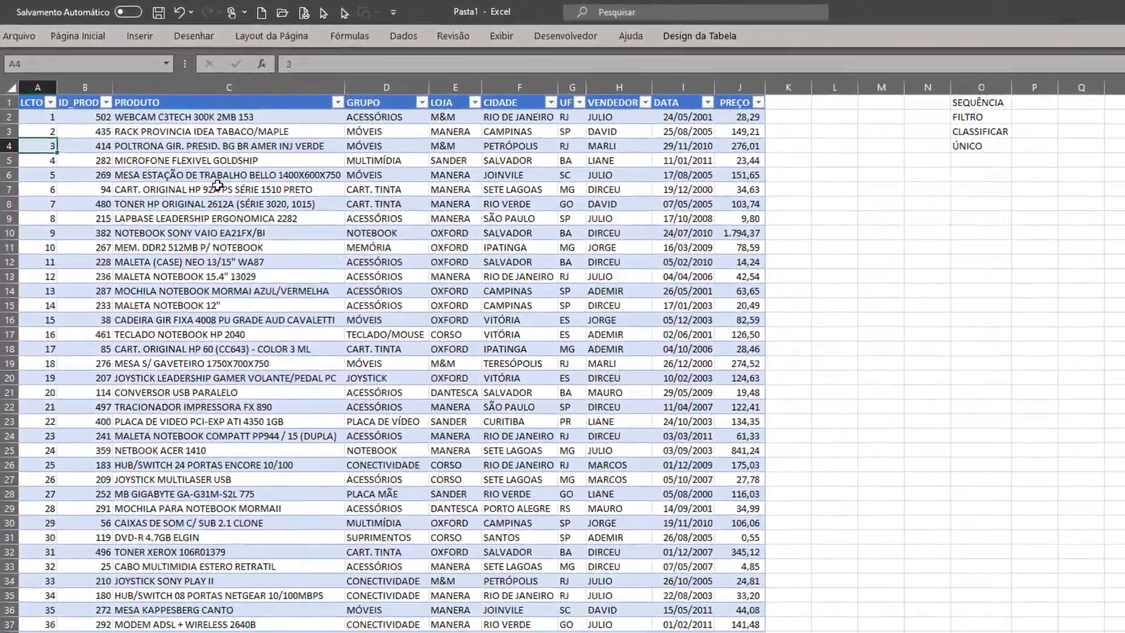
{"action": "key", "text": "ctrl+Down"}
{"action": "key", "text": "Down"}
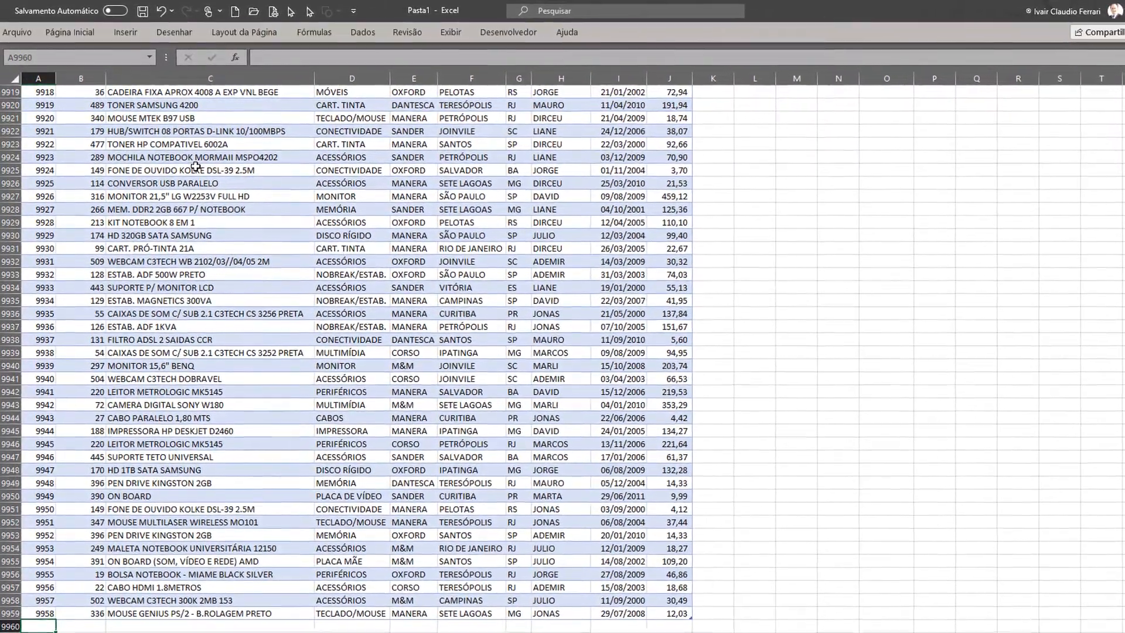
{"action": "key", "text": "ctrl+Up"}
{"action": "key", "text": "ctrl+Up"}
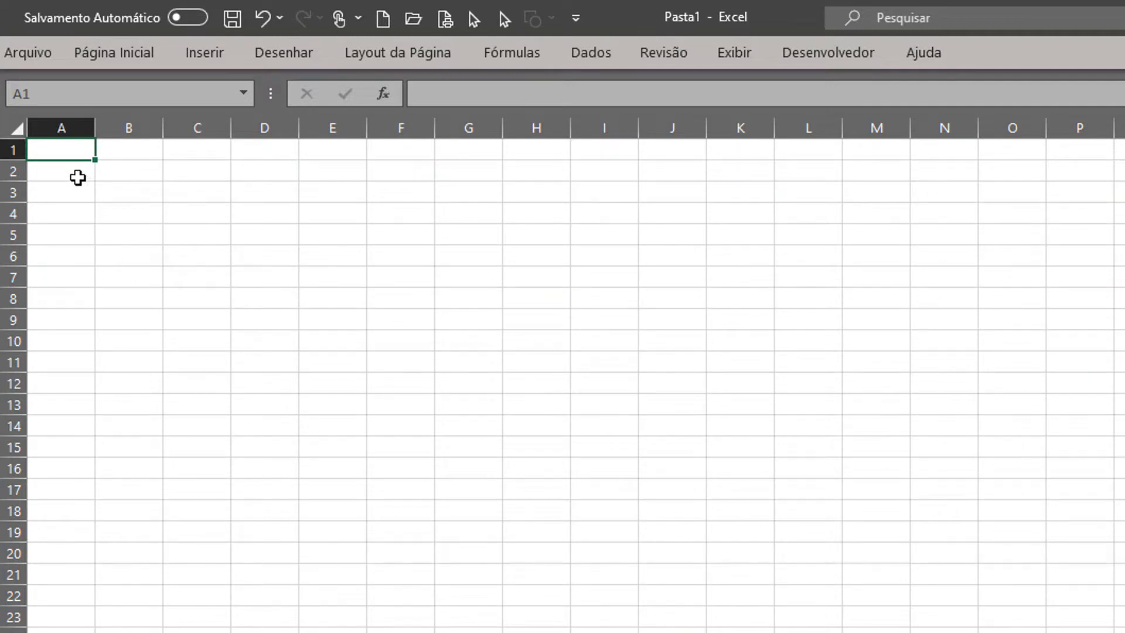
Enter CIDADES as a bold heading in cell A1 of the blank sheet.
{"action": "type", "text": "CIDADES"}
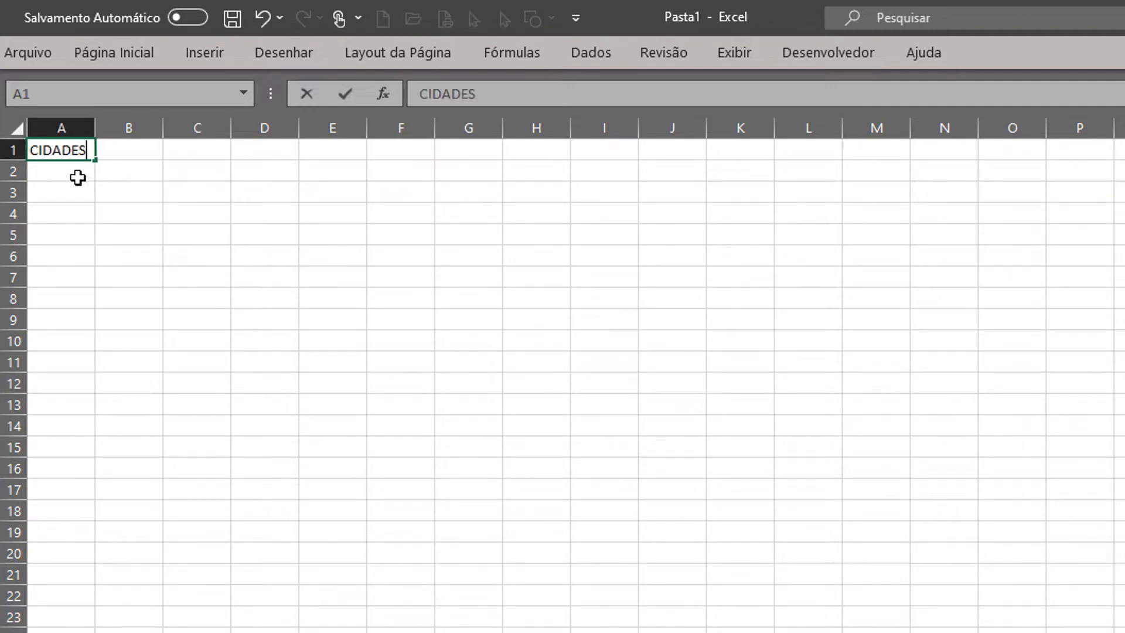
{"action": "key", "text": "ctrl+Return"}
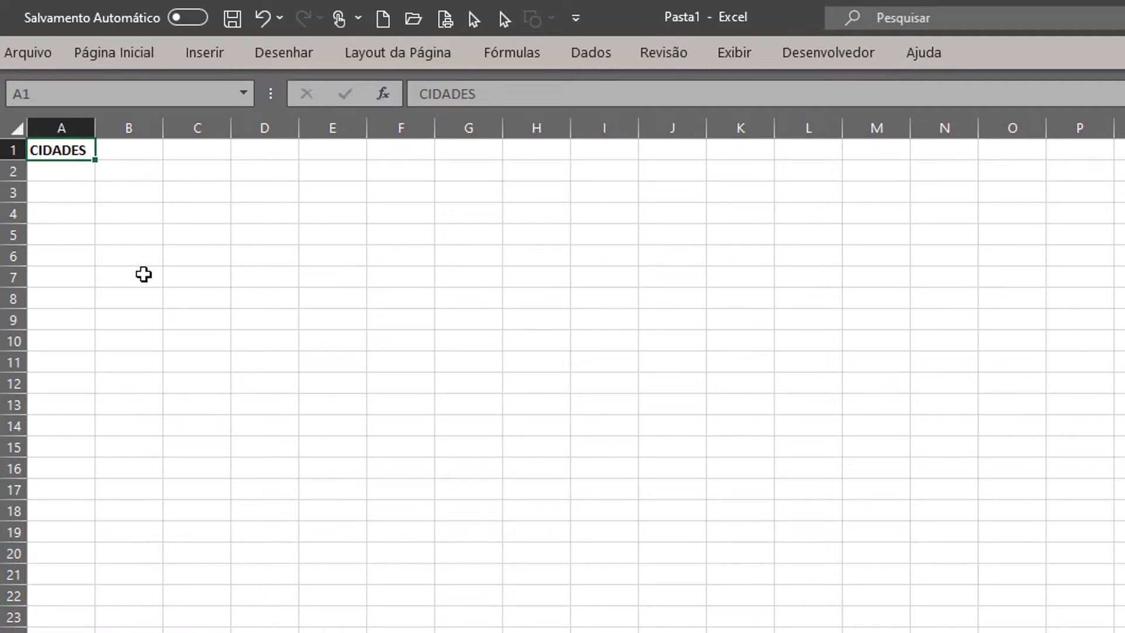
List the distinct cities from A2 with the formula =ÚNICO(Tabela3[CIDADE]), referencing the whole CIDADE column of the sales table.
{"action": "left_click", "coordinate": [77, 172]}
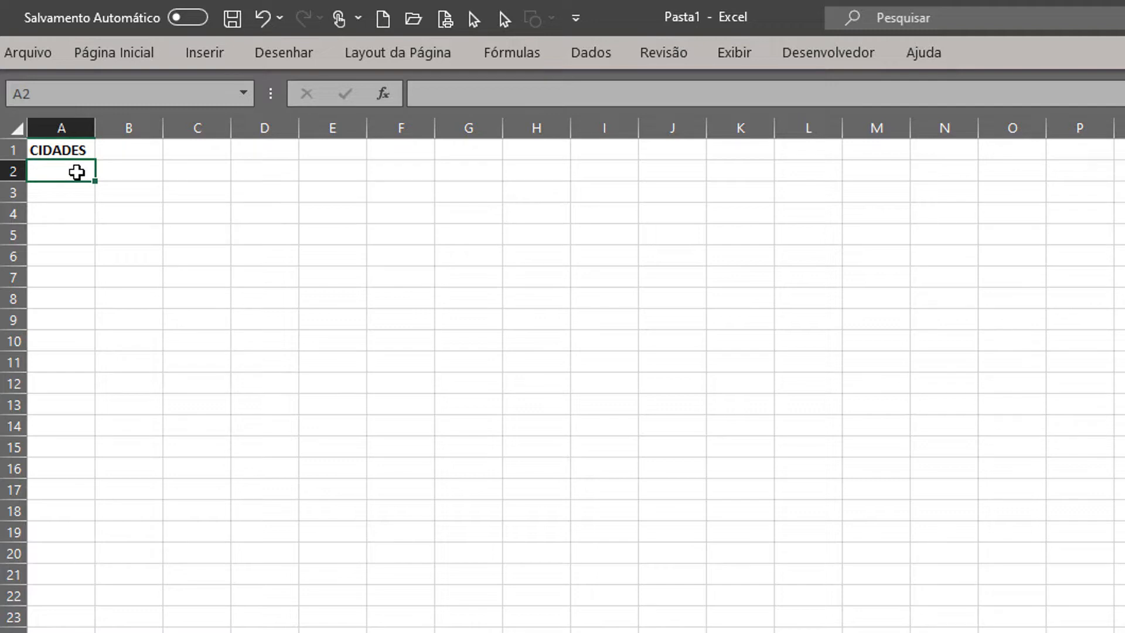
{"action": "type", "text": "ÚNI"}
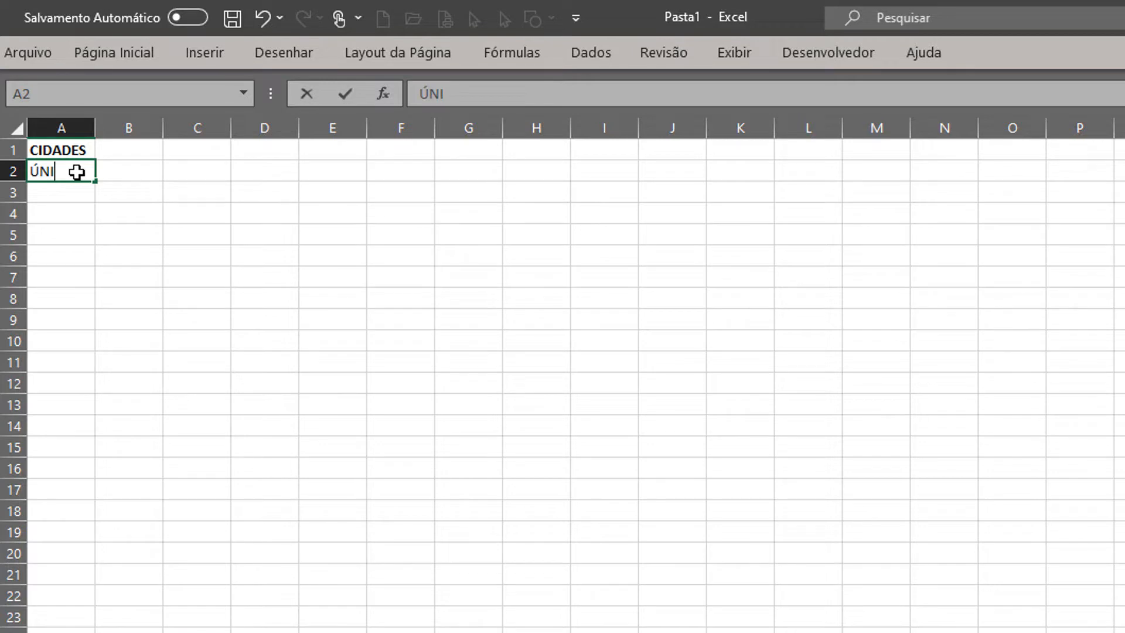
{"action": "key", "text": "BackSpace"}
{"action": "key", "text": "BackSpace"}
{"action": "key", "text": "BackSpace"}
{"action": "type", "text": "=Ú"}
{"action": "key", "text": "Tab"}
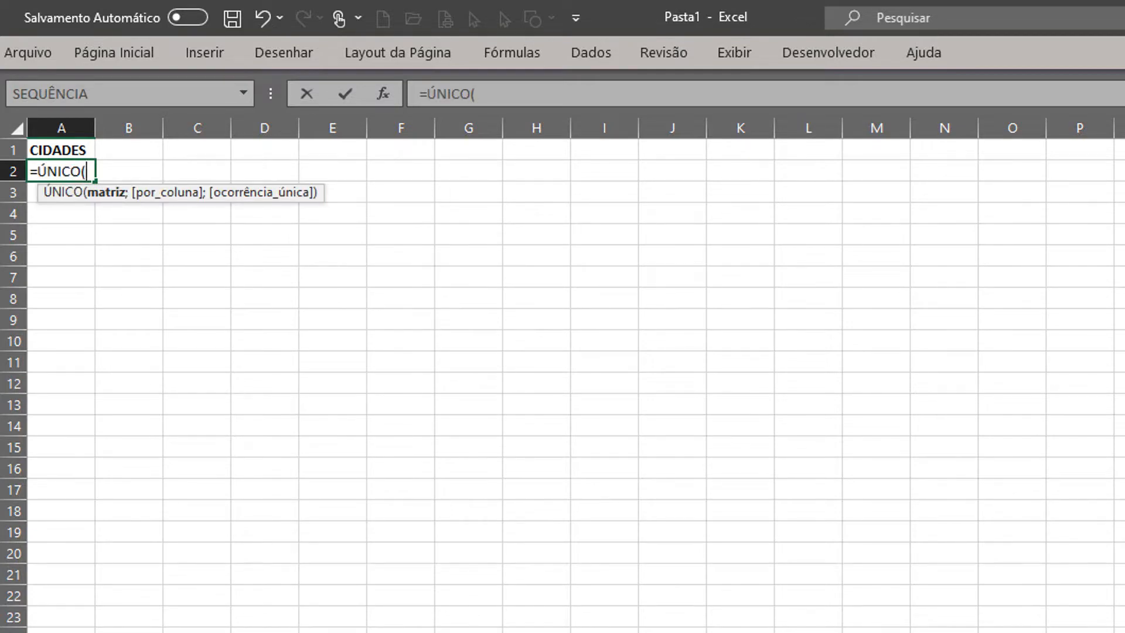
{"action": "left_click", "coordinate": [226, 631]}
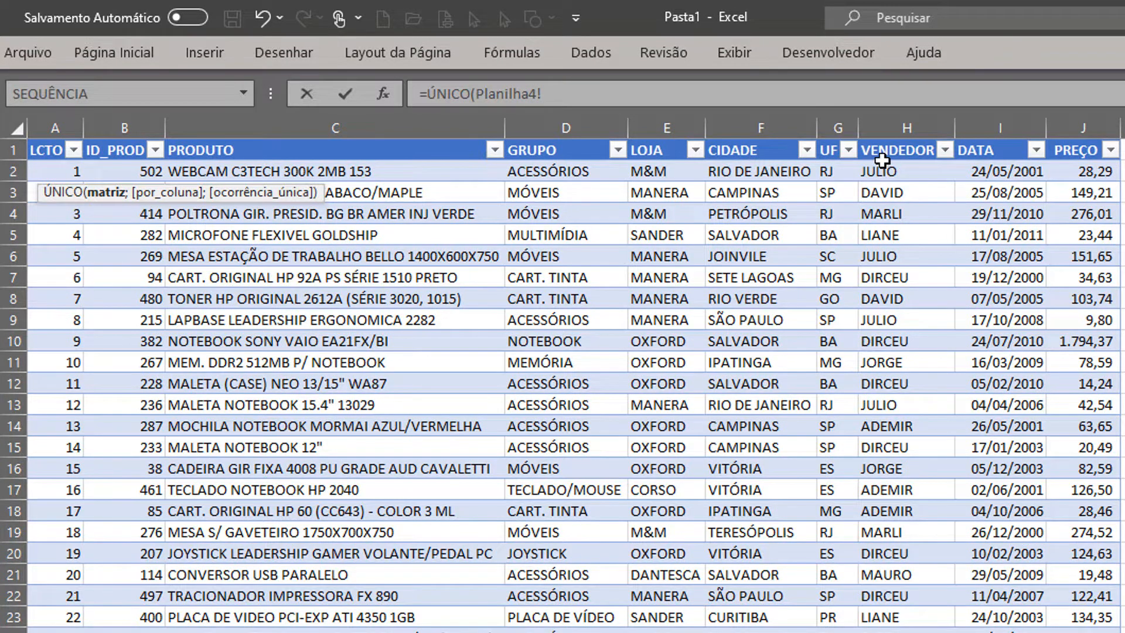
{"action": "left_click", "coordinate": [762, 153]}
{"action": "key", "text": "Down"}
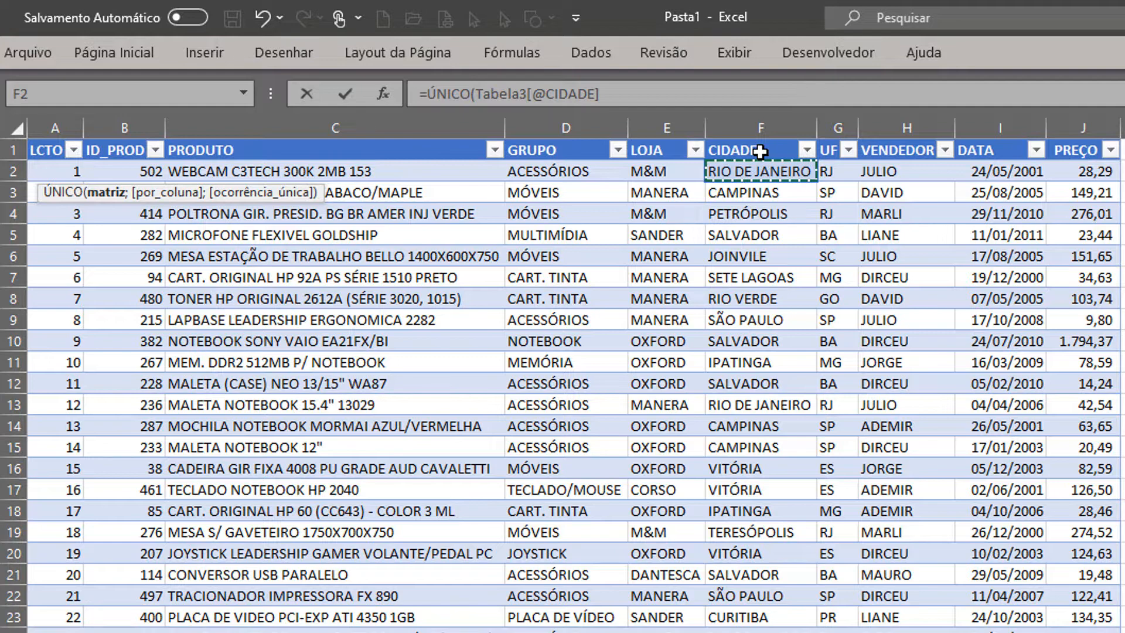
{"action": "key", "text": "ctrl+shift+Down"}
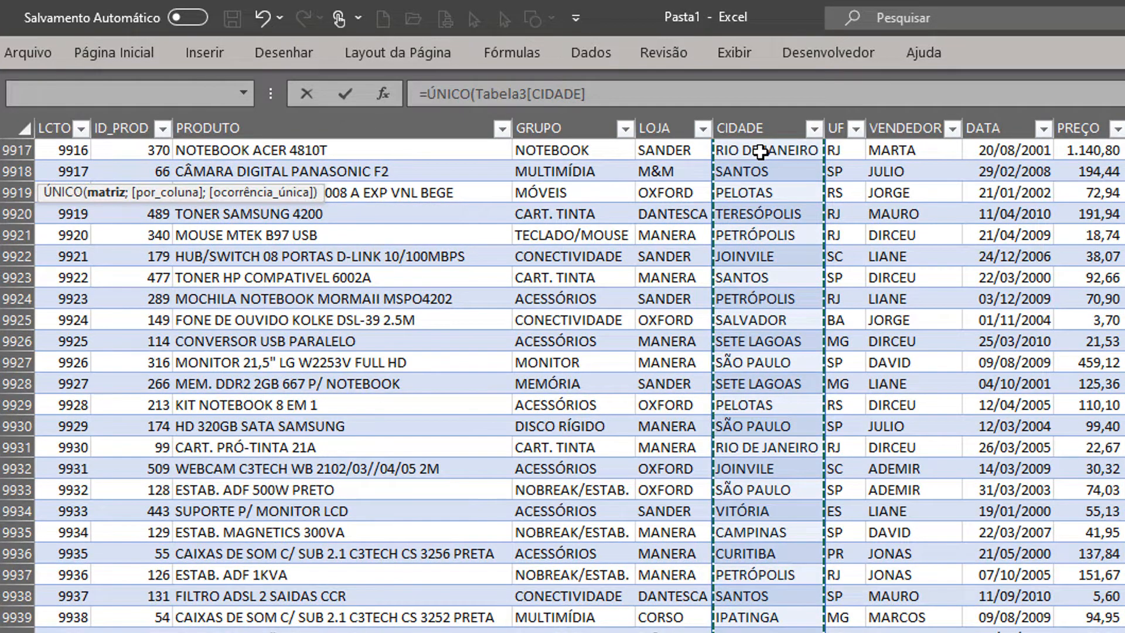
{"action": "key", "text": "Return"}
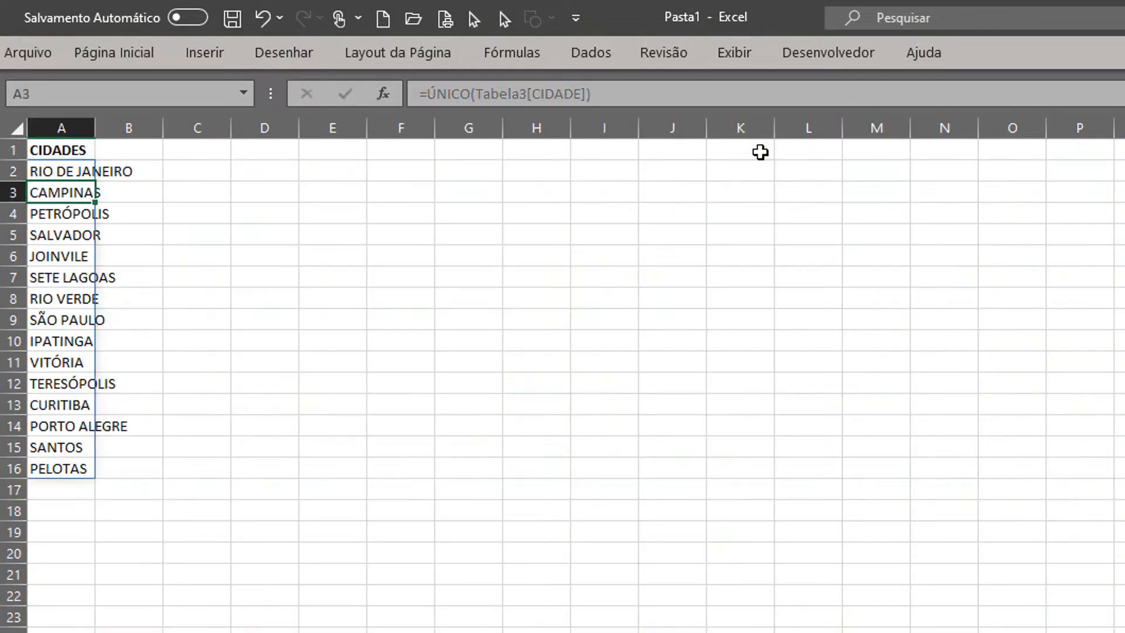
Autofit column A to the city names and review the ÚNICO formula in A2.
{"action": "double_click", "coordinate": [95, 124]}
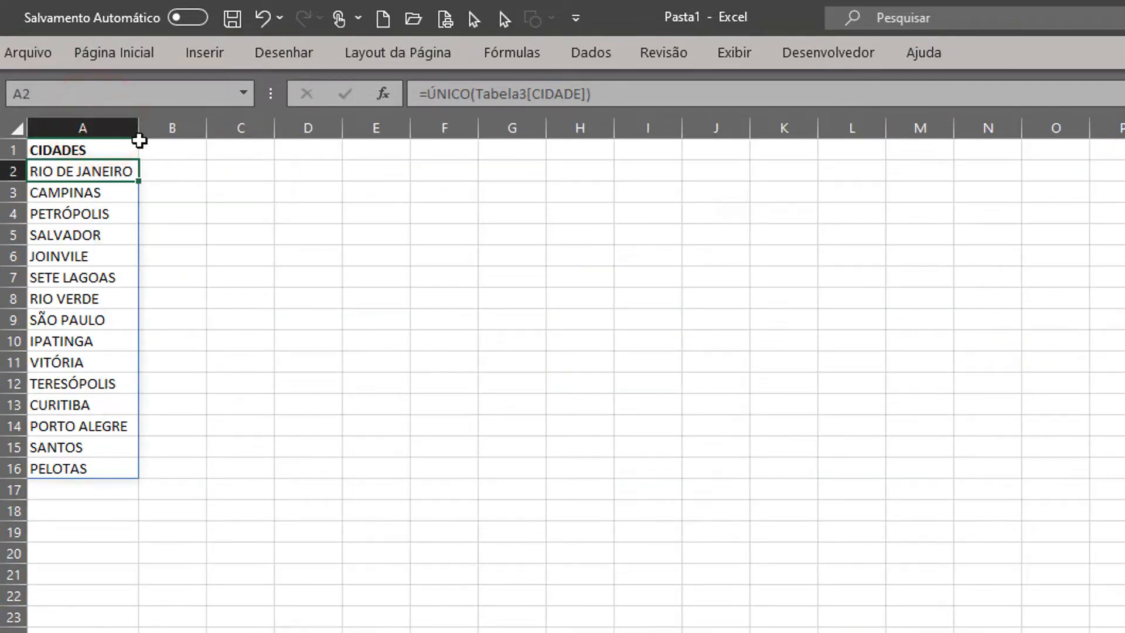
{"action": "key", "text": "F2"}
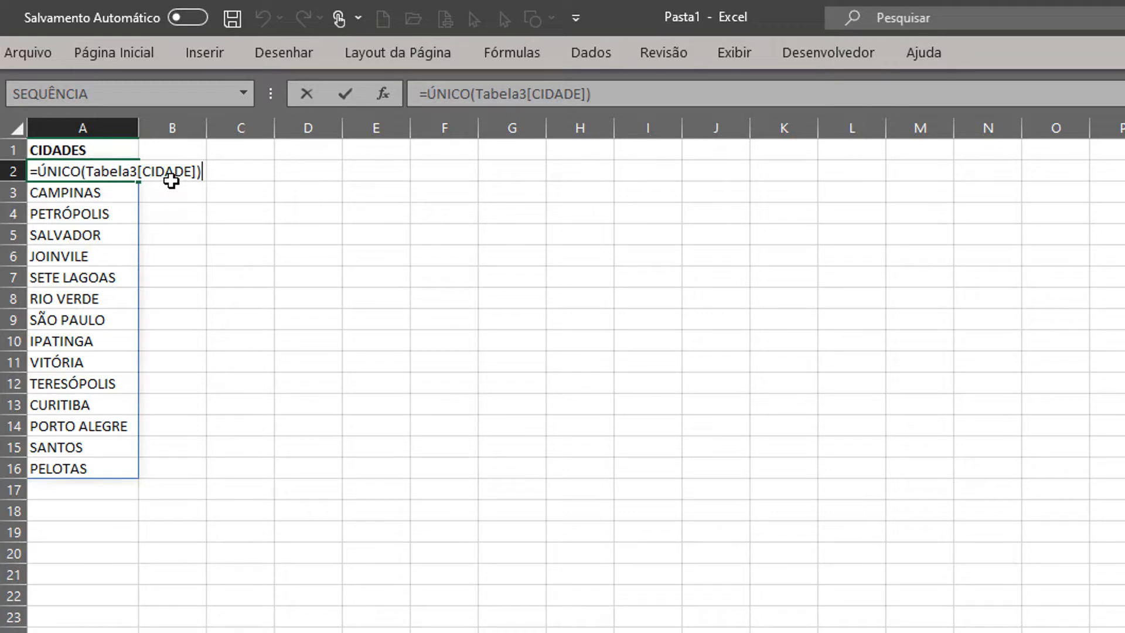
{"action": "key", "text": "Return"}
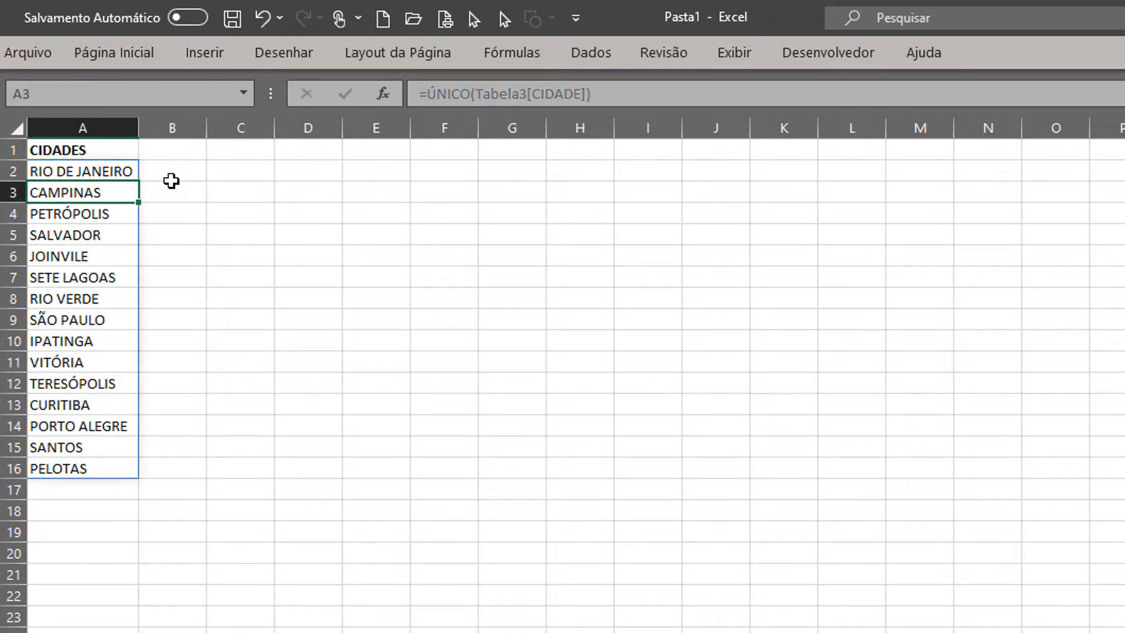
Clear the CIDADES heading from cell A1 and move to B1.
{"action": "key", "text": "Up"}
{"action": "key", "text": "Up"}
{"action": "key", "text": "Right"}
{"action": "key", "text": "Right"}
{"action": "key", "text": "Left"}
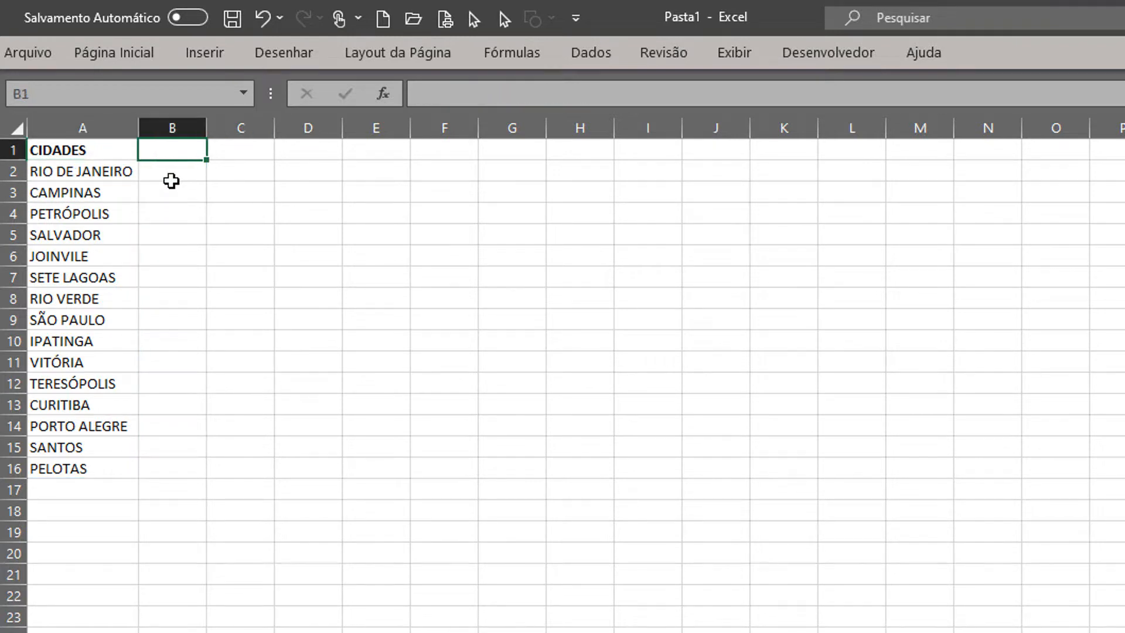
{"action": "key", "text": "Left"}
{"action": "key", "text": "Right"}
{"action": "key", "text": "Left"}
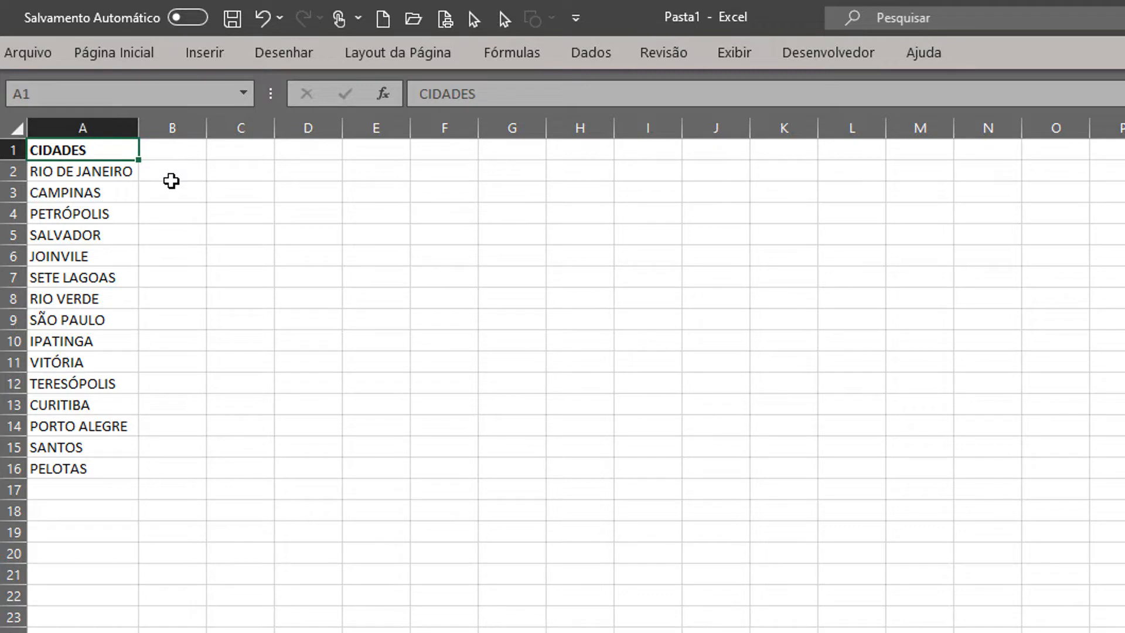
{"action": "key", "text": "Delete"}
{"action": "key", "text": "Right"}
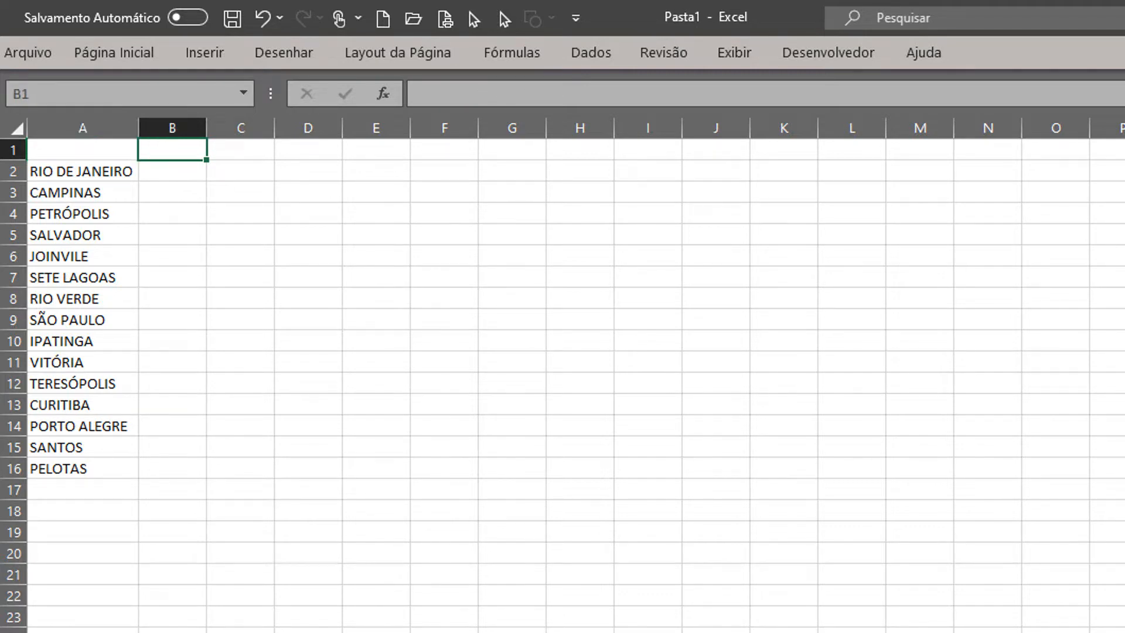
List the distinct salespeople from B1 with the formula =ÚNICO(Tabela3[VENDEDOR]), referencing the whole VENDEDOR column of the sales table.
{"action": "key", "text": "ctrl+Page_Up"}
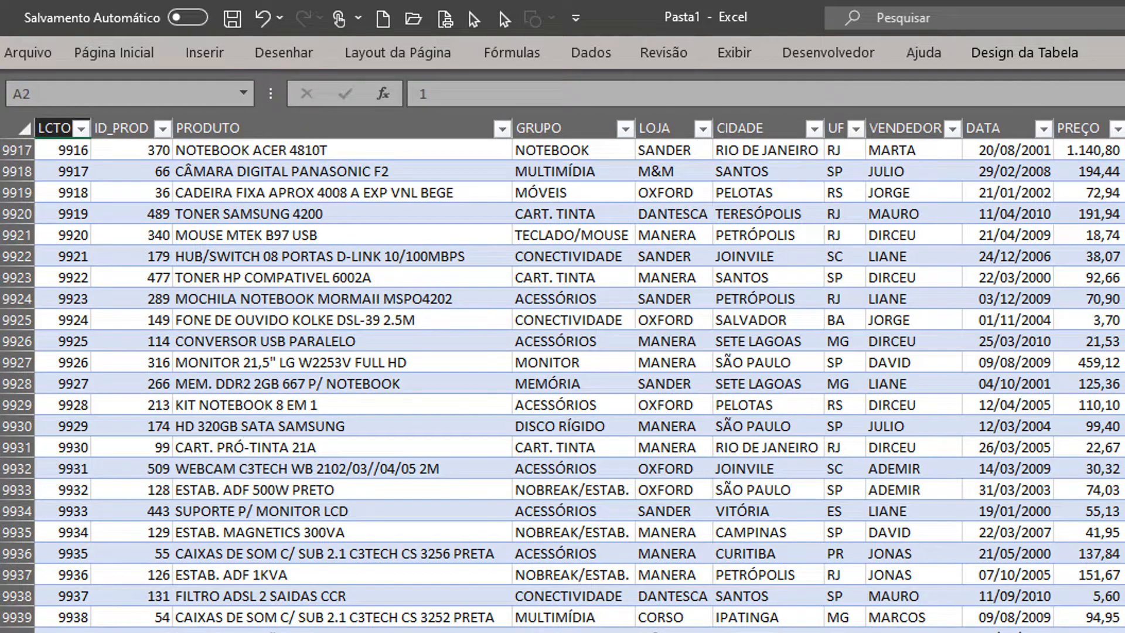
{"action": "key", "text": "ctrl+Page_Down"}
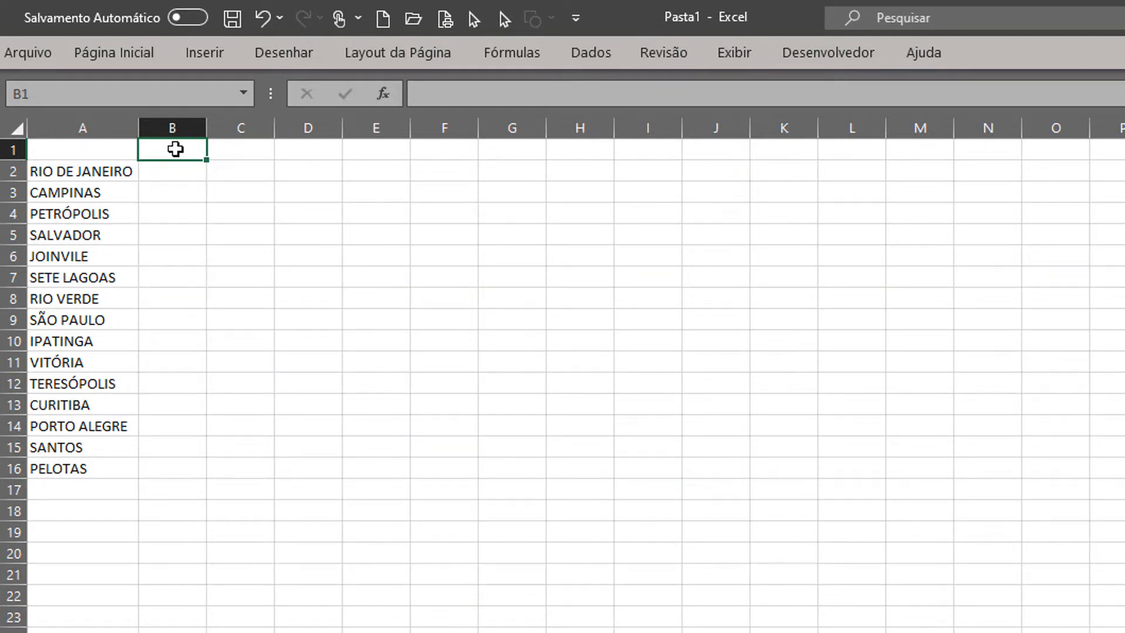
{"action": "left_click", "coordinate": [175, 149]}
{"action": "type", "text": "="}
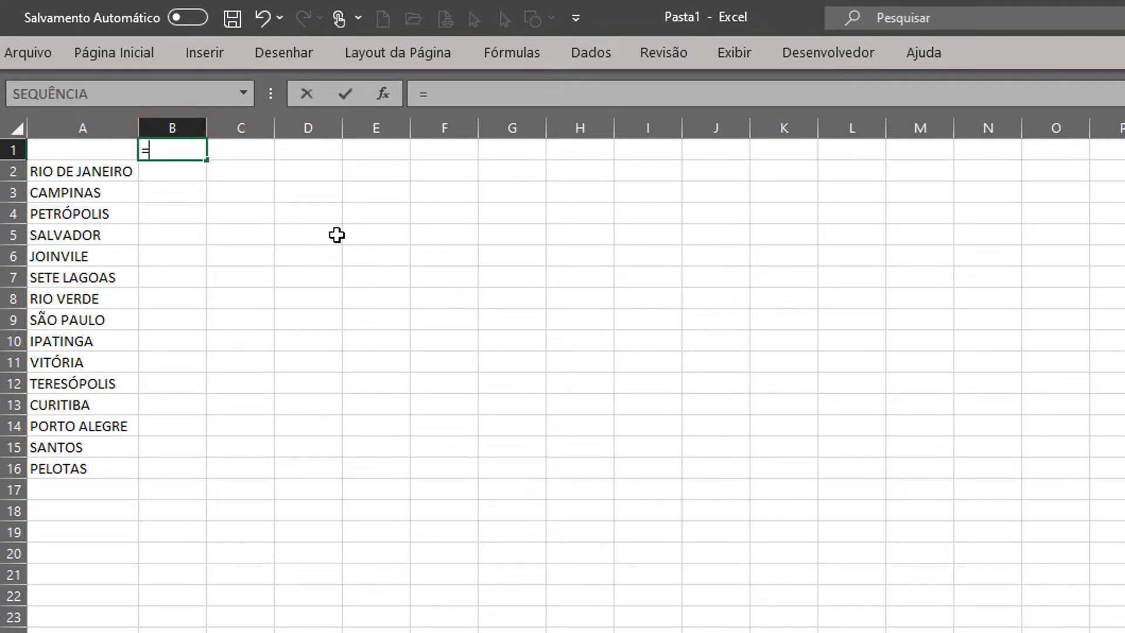
{"action": "type", "text": "ÚN"}
{"action": "key", "text": "Tab"}
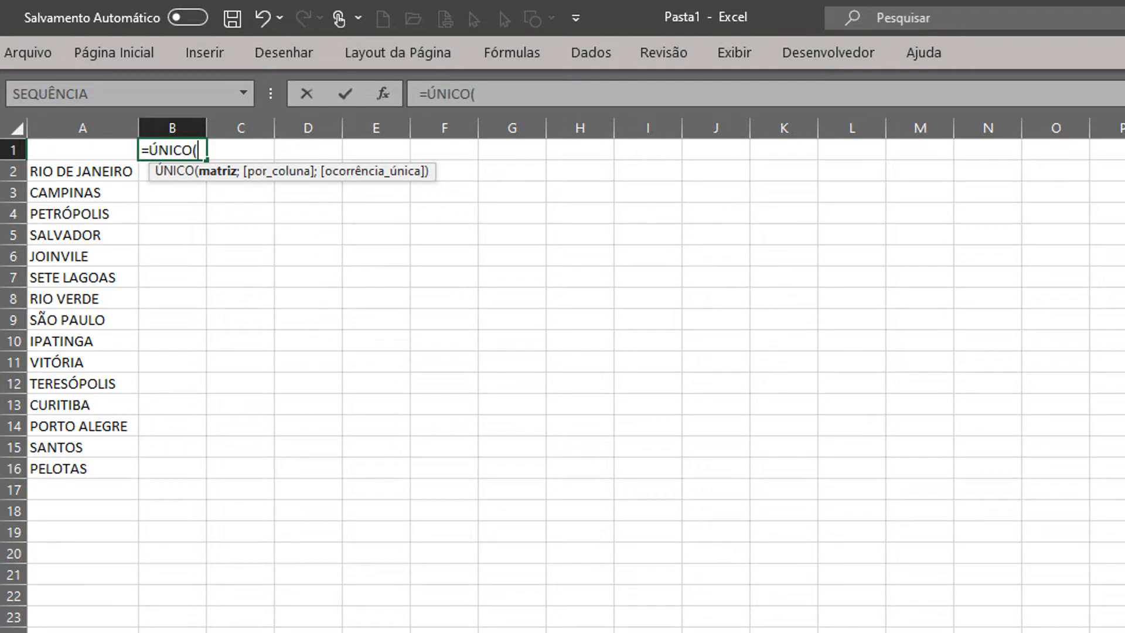
{"action": "key", "text": "ctrl+Page_Up"}
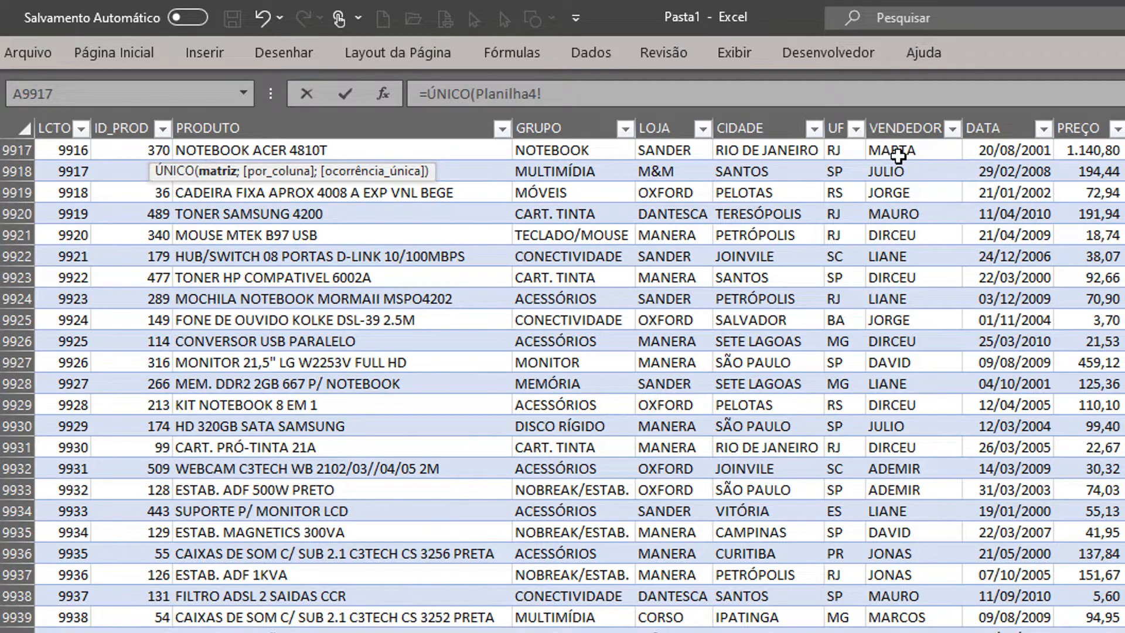
{"action": "left_click", "coordinate": [921, 151]}
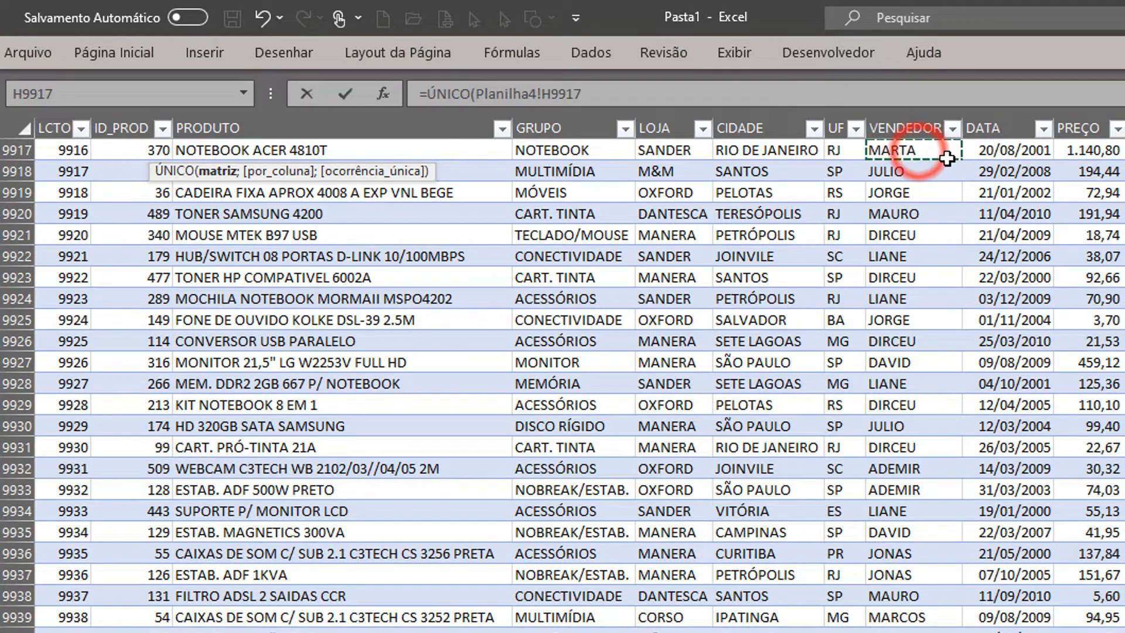
{"action": "key", "text": "ctrl+Up"}
{"action": "key", "text": "Down"}
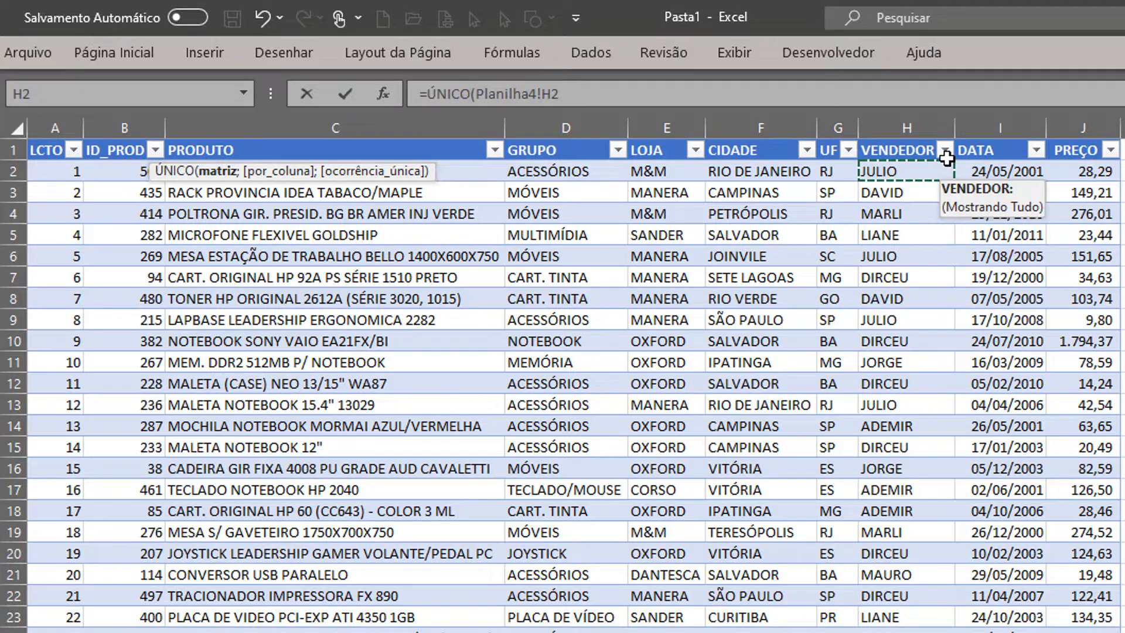
{"action": "key", "text": "ctrl+shift+Down"}
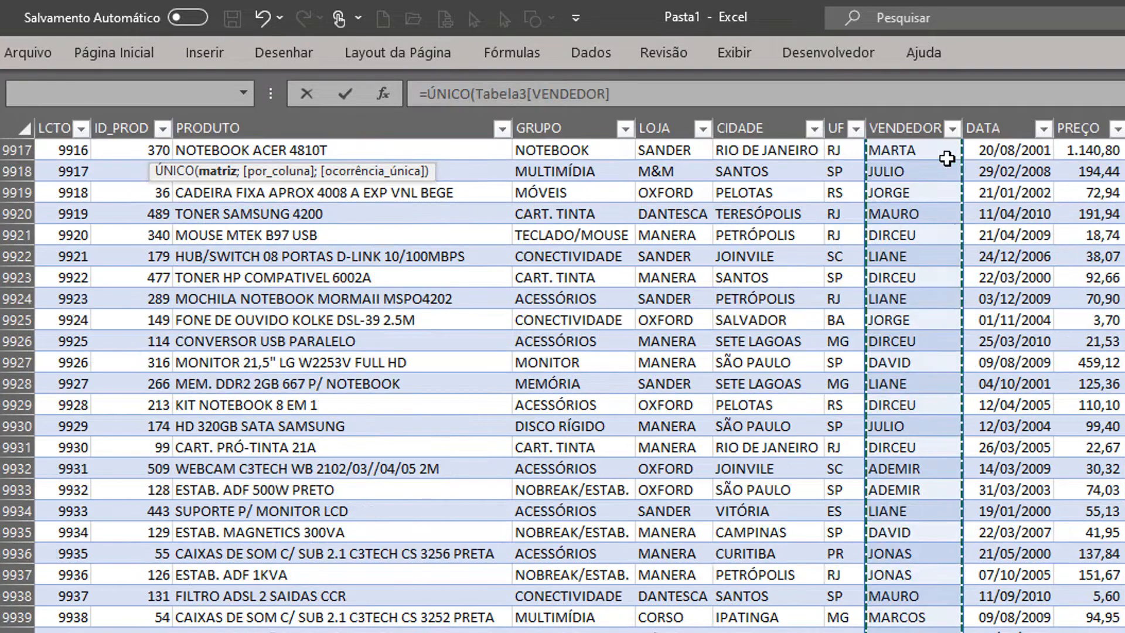
{"action": "key", "text": "ctrl+Return"}
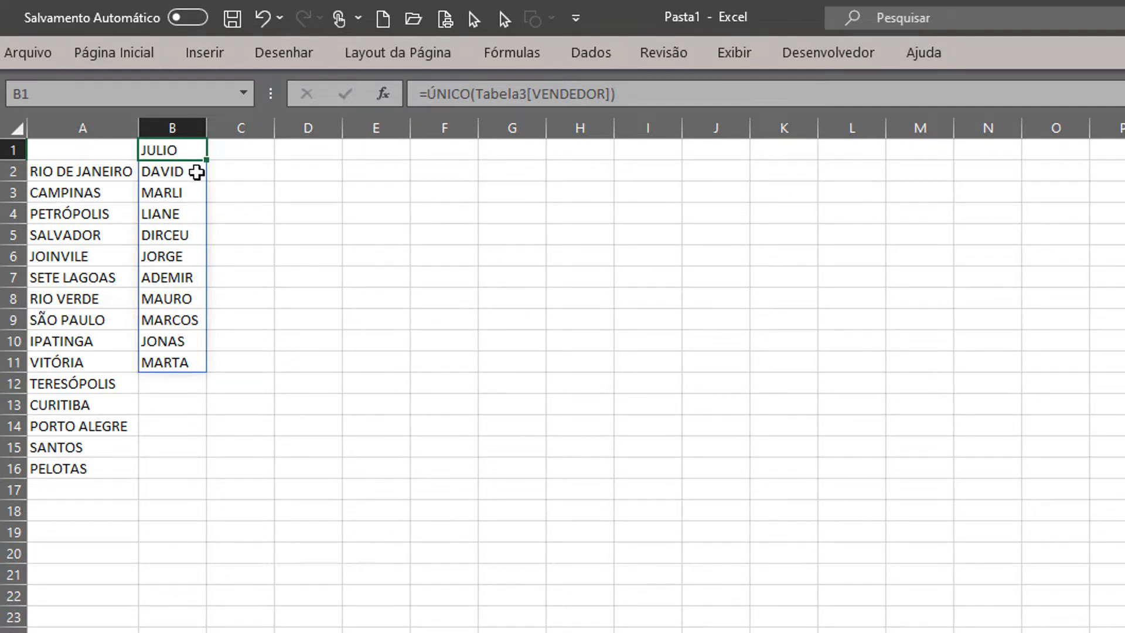
Wrap the B1 formula in TRANSPOR so it reads =TRANSPOR(ÚNICO(Tabela3[VENDEDOR])) and lays the salespeople out across row 1.
{"action": "key", "text": "F2"}
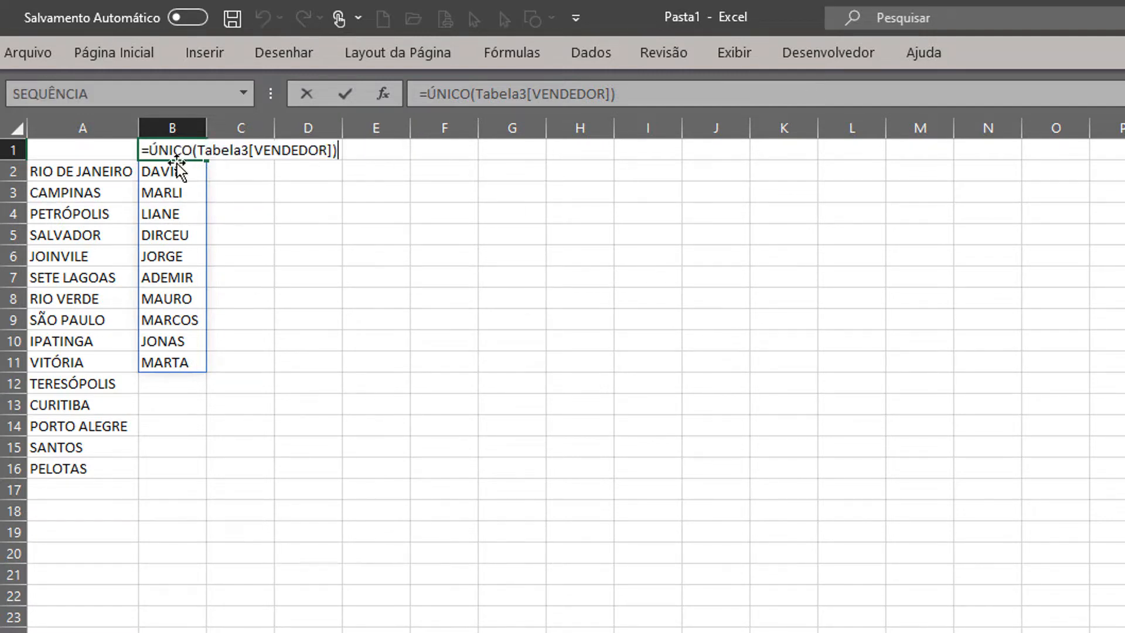
{"action": "left_click", "coordinate": [150, 148]}
{"action": "type", "text": "TRANSO"}
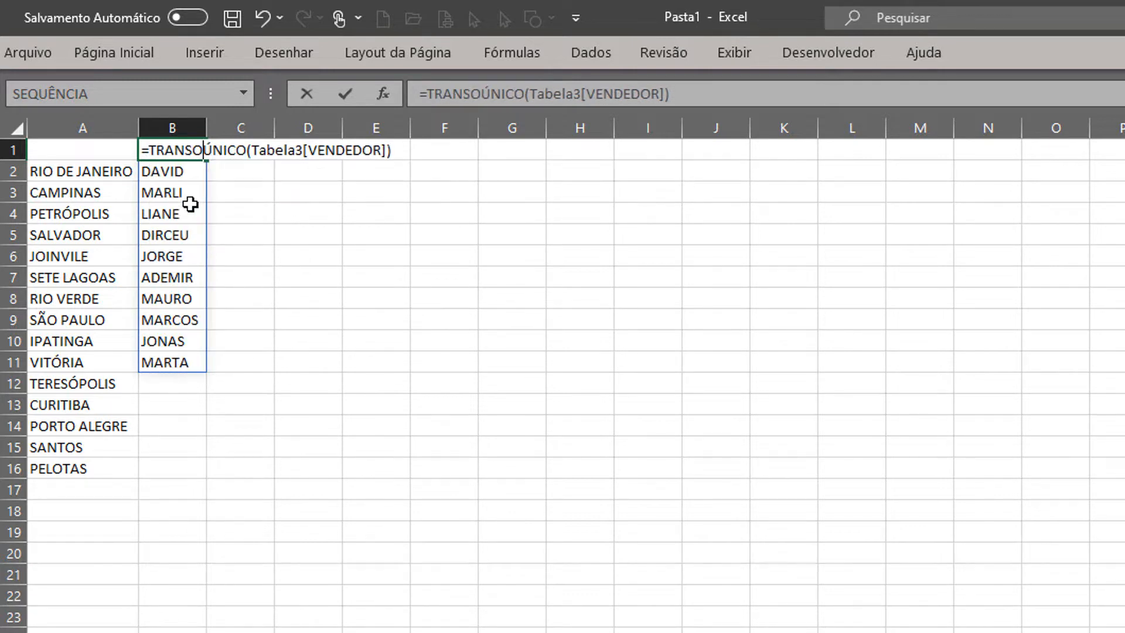
{"action": "key", "text": "BackSpace"}
{"action": "type", "text": "PO"}
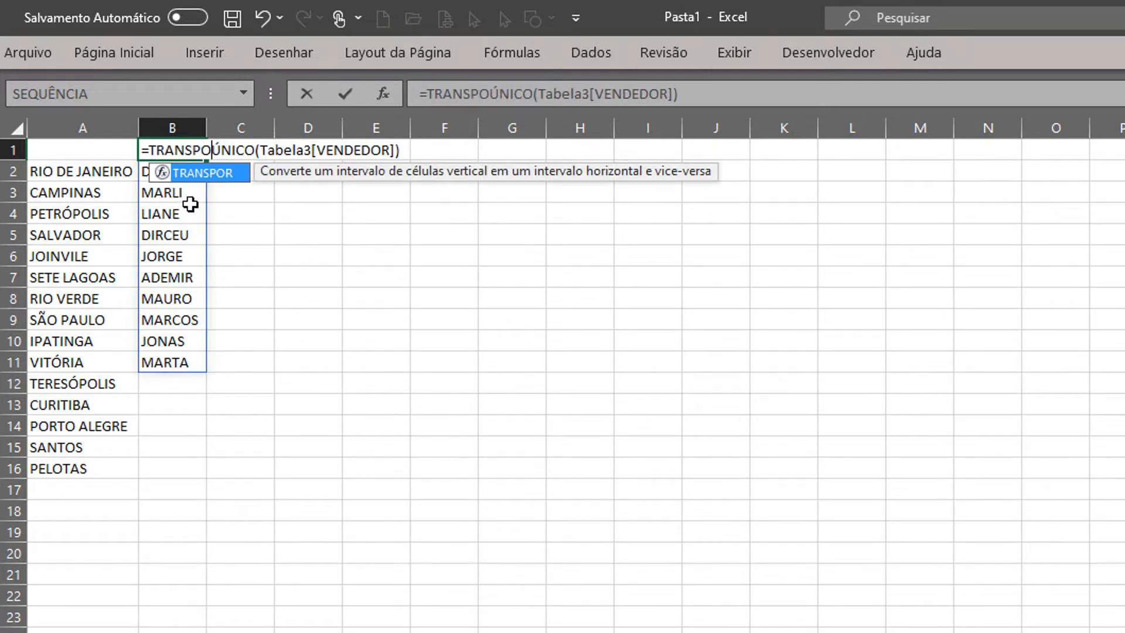
{"action": "type", "text": "R("}
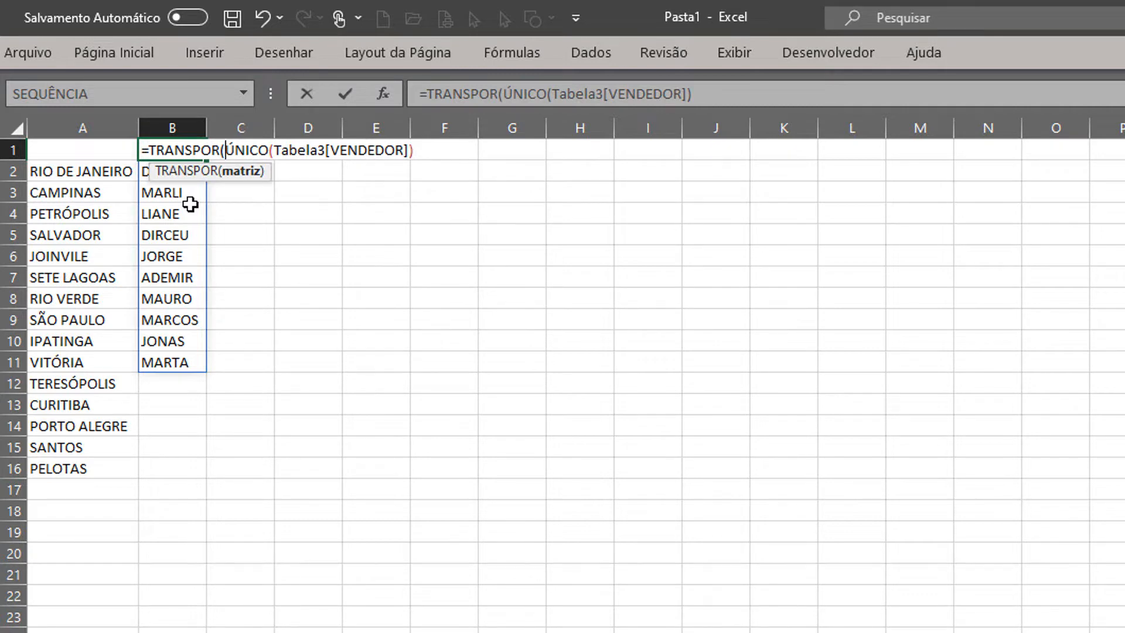
{"action": "key", "text": "Return"}
{"action": "key", "text": "Return"}
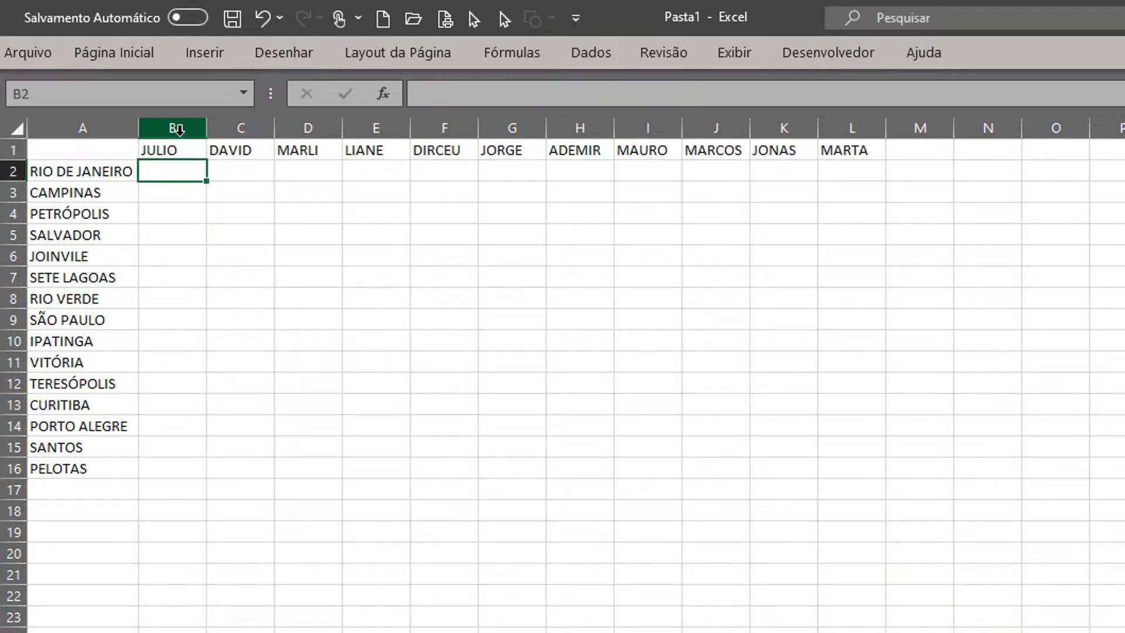
Widen columns B through L equally and review the TRANSPOR formula in B1.
{"action": "left_click_drag", "start_coordinate": [172, 128], "coordinate": [838, 127]}
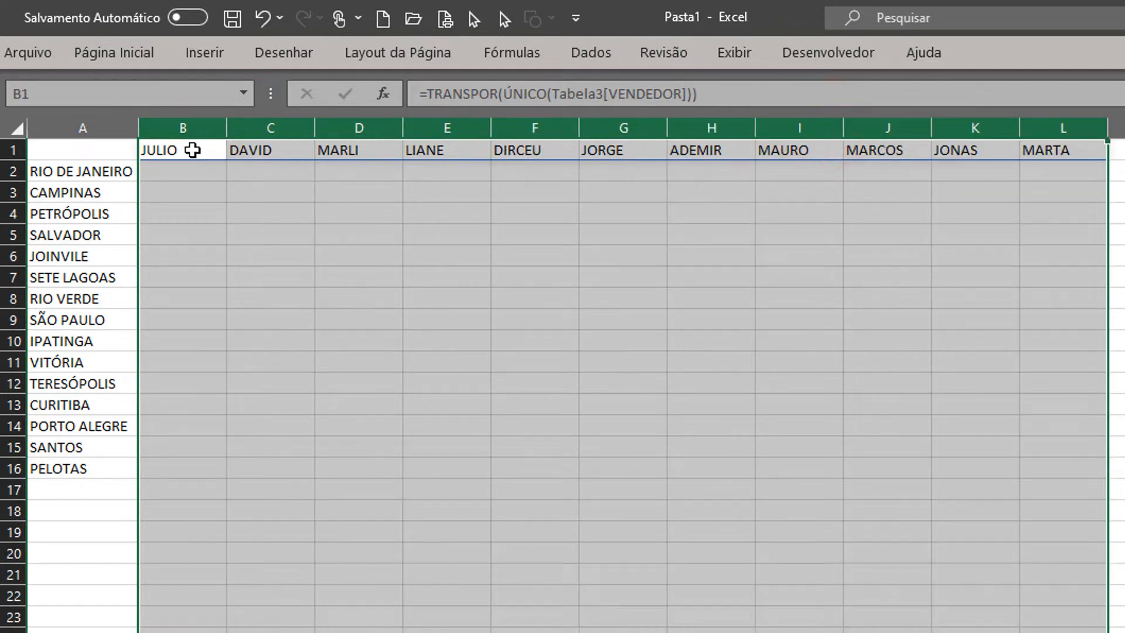
{"action": "left_click", "coordinate": [193, 150]}
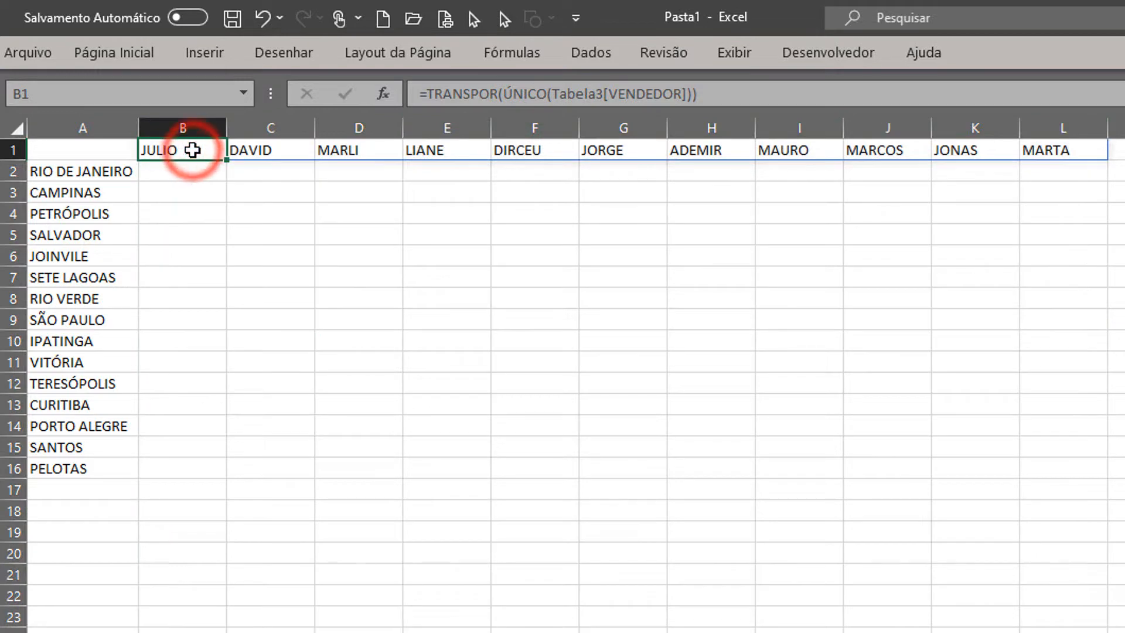
{"action": "double_click", "coordinate": [192, 150]}
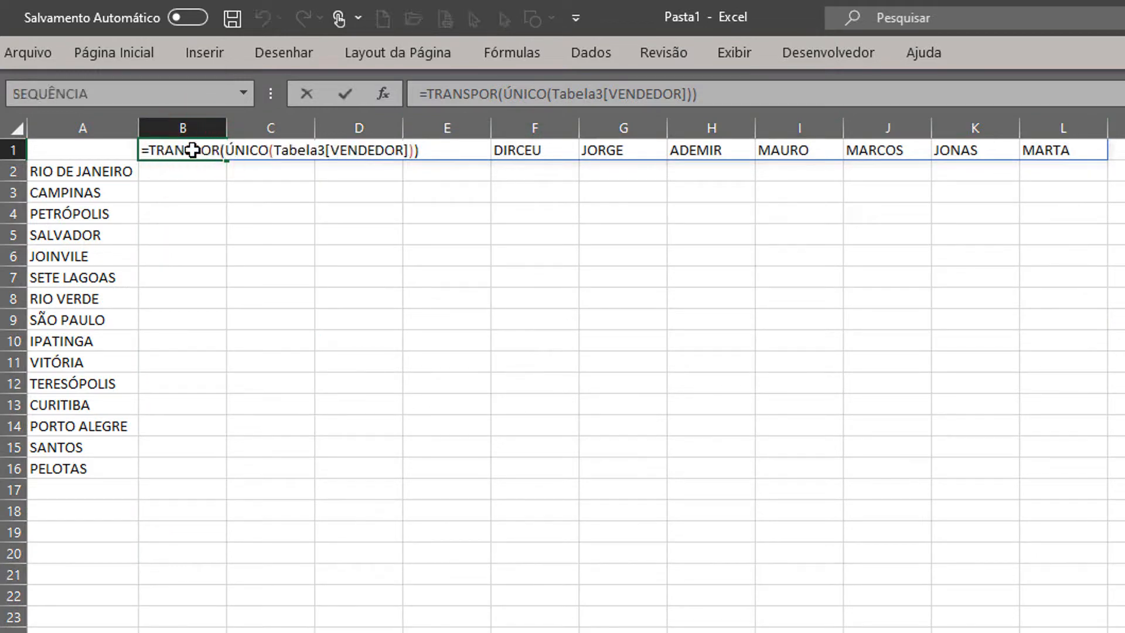
{"action": "key", "text": "Escape"}
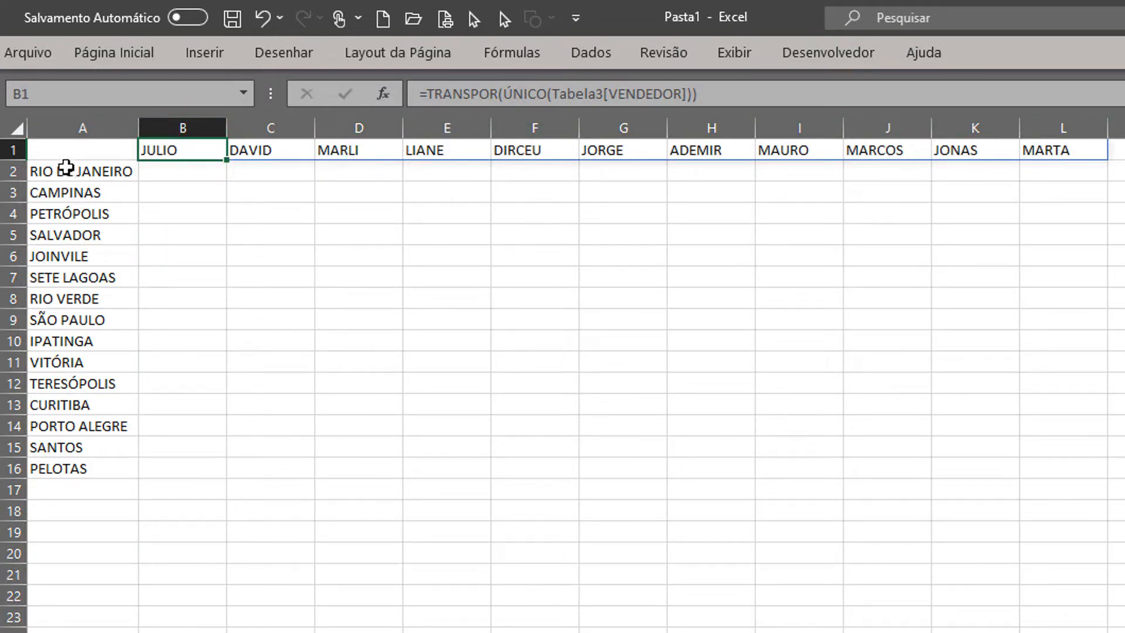
Sort the city list alphabetically by changing the A2 formula to =CLASSIFICAR(ÚNICO(Tabela3[CIDADE])).
{"action": "left_click", "coordinate": [68, 170]}
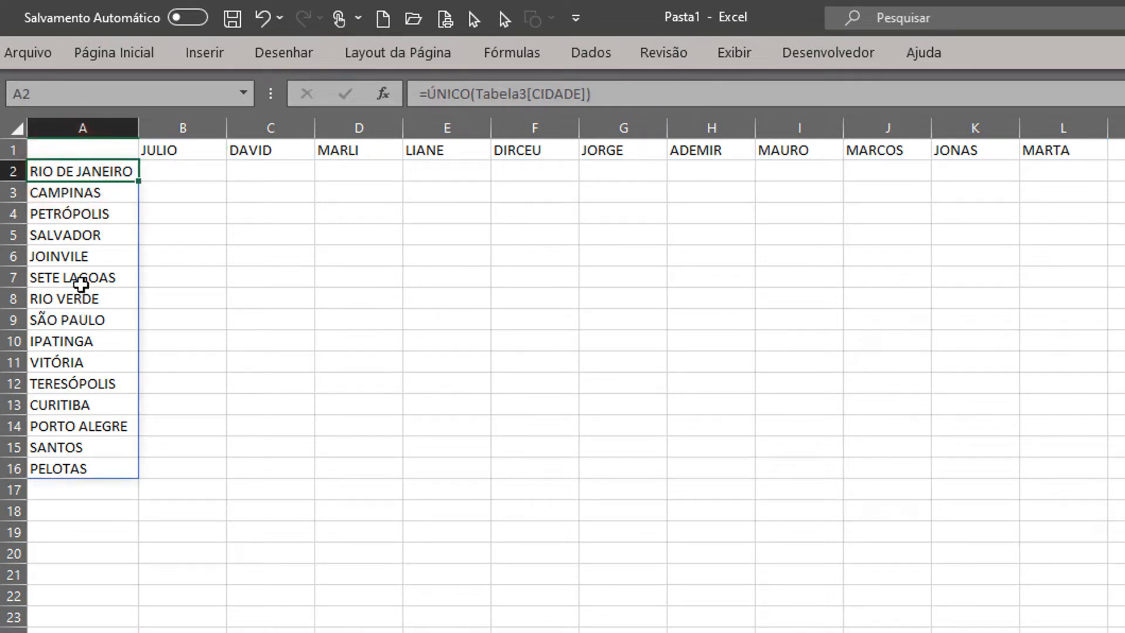
{"action": "double_click", "coordinate": [48, 174]}
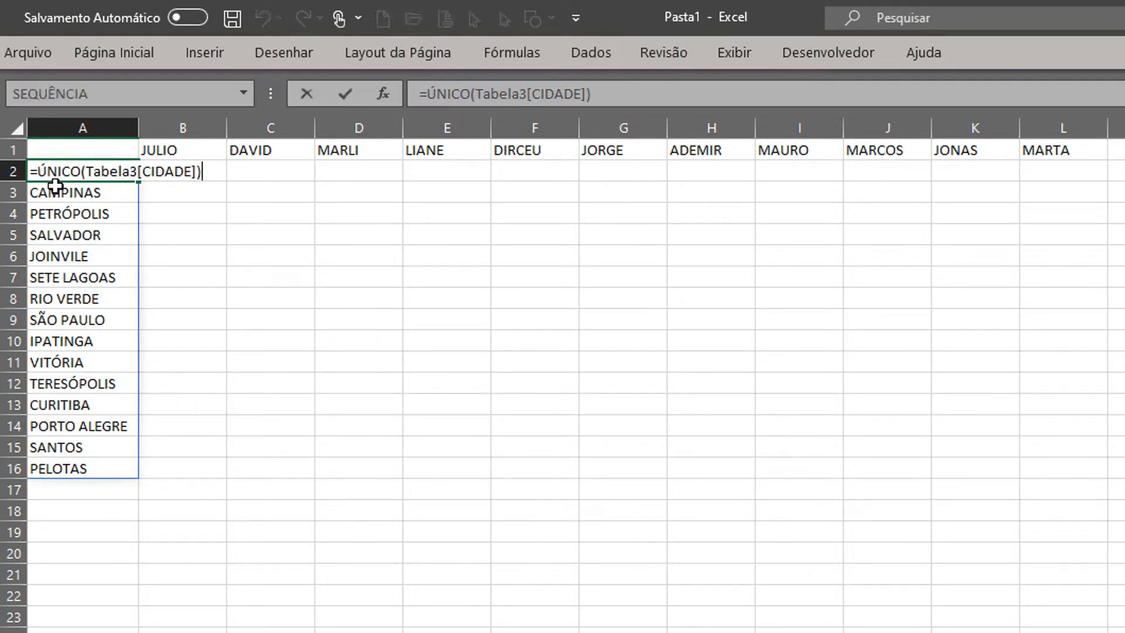
{"action": "left_click", "coordinate": [41, 172]}
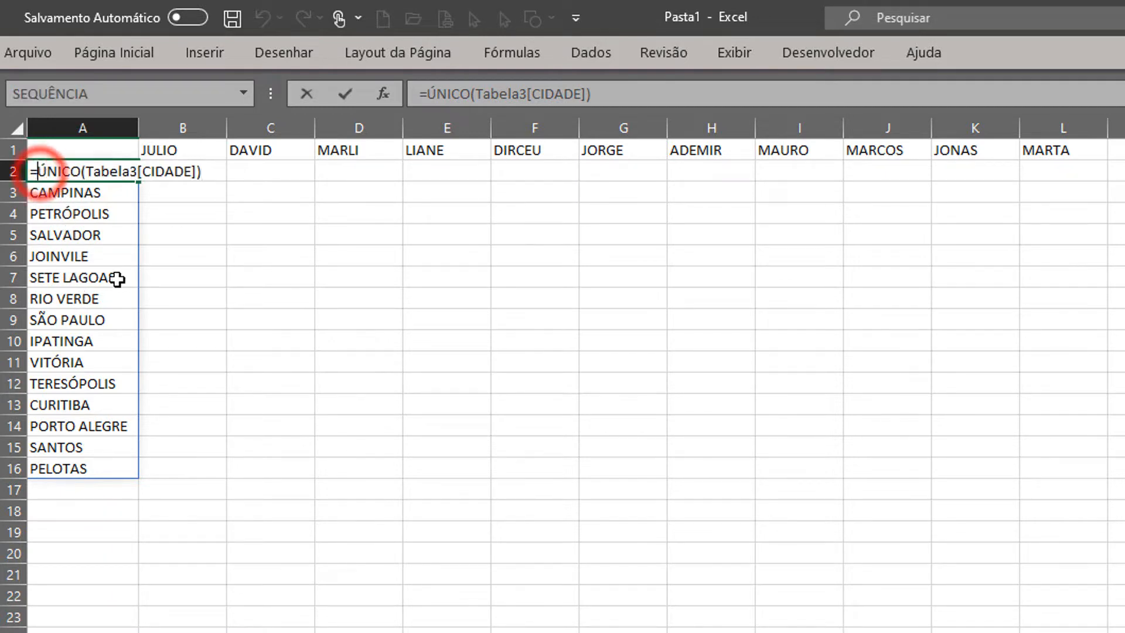
{"action": "type", "text": "CL"}
{"action": "key", "text": "Tab"}
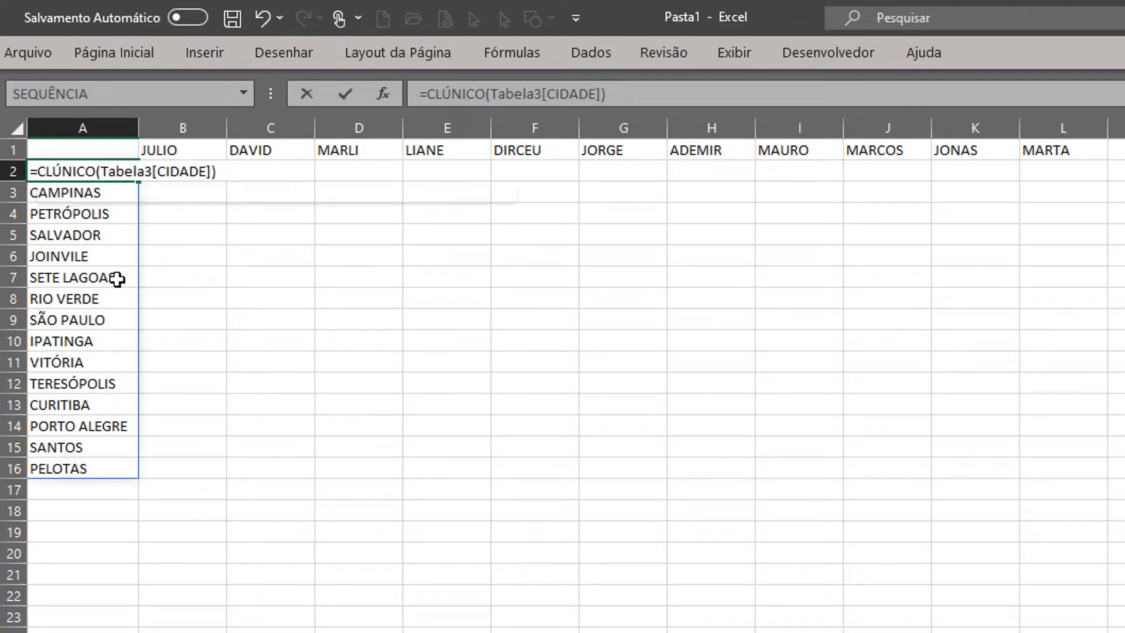
{"action": "key", "text": "Return"}
{"action": "key", "text": "Return"}
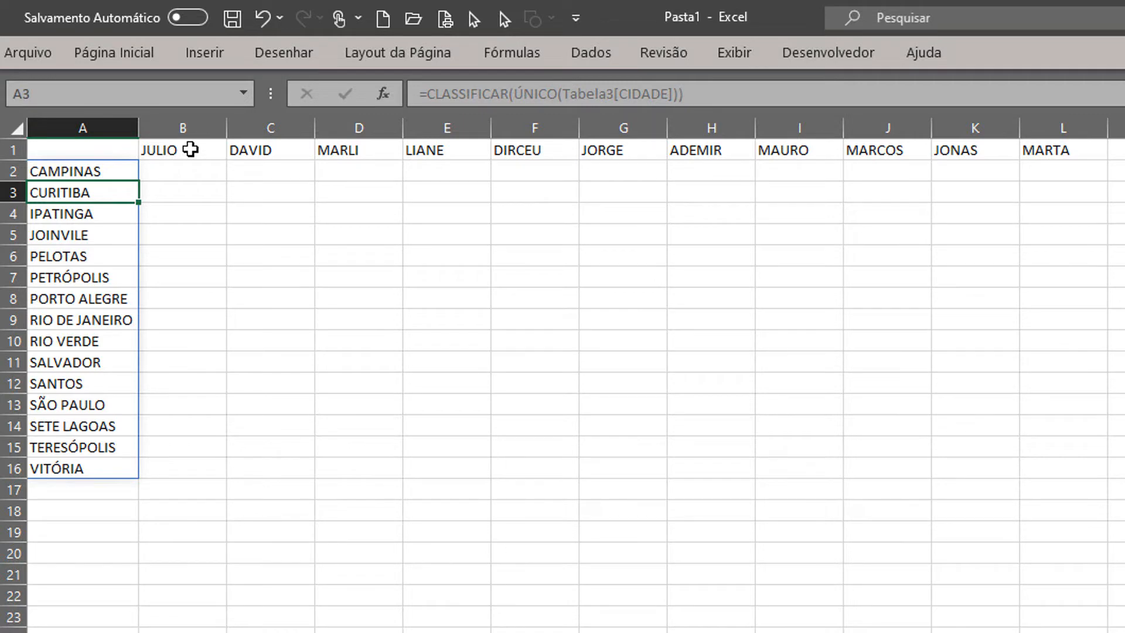
Sort the salespeople headings by nesting CLASSIFICAR in B1 as =TRANSPOR(CLASSIFICAR(ÚNICO(Tabela3[VENDEDOR]))), accepting the proposed parenthesis correction.
{"action": "left_click", "coordinate": [191, 150]}
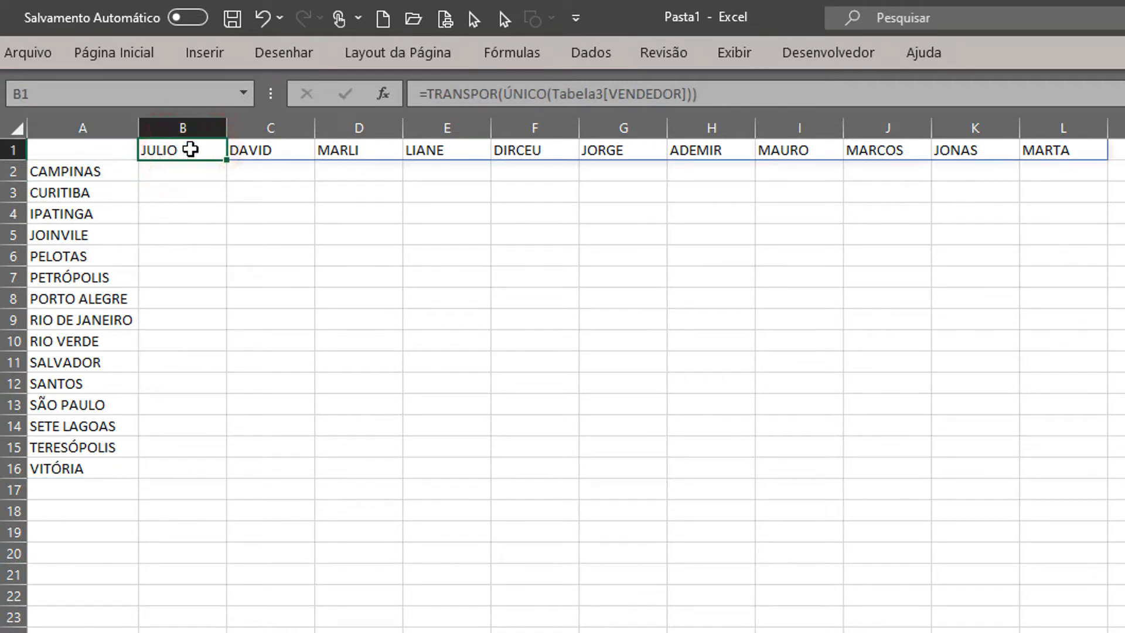
{"action": "key", "text": "F2"}
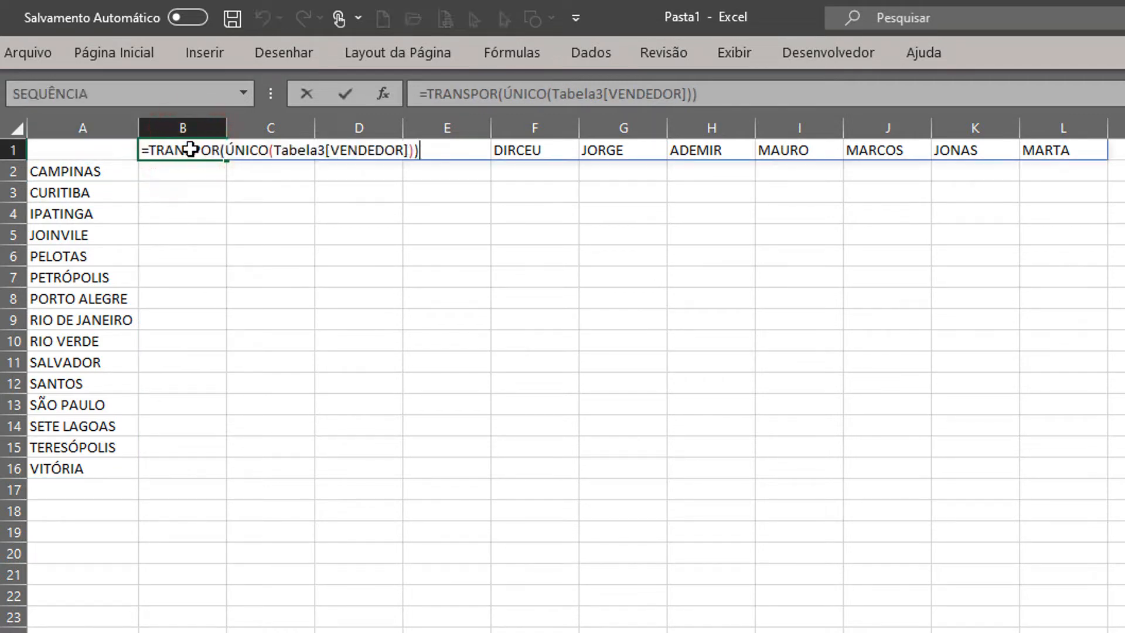
{"action": "left_click", "coordinate": [226, 150]}
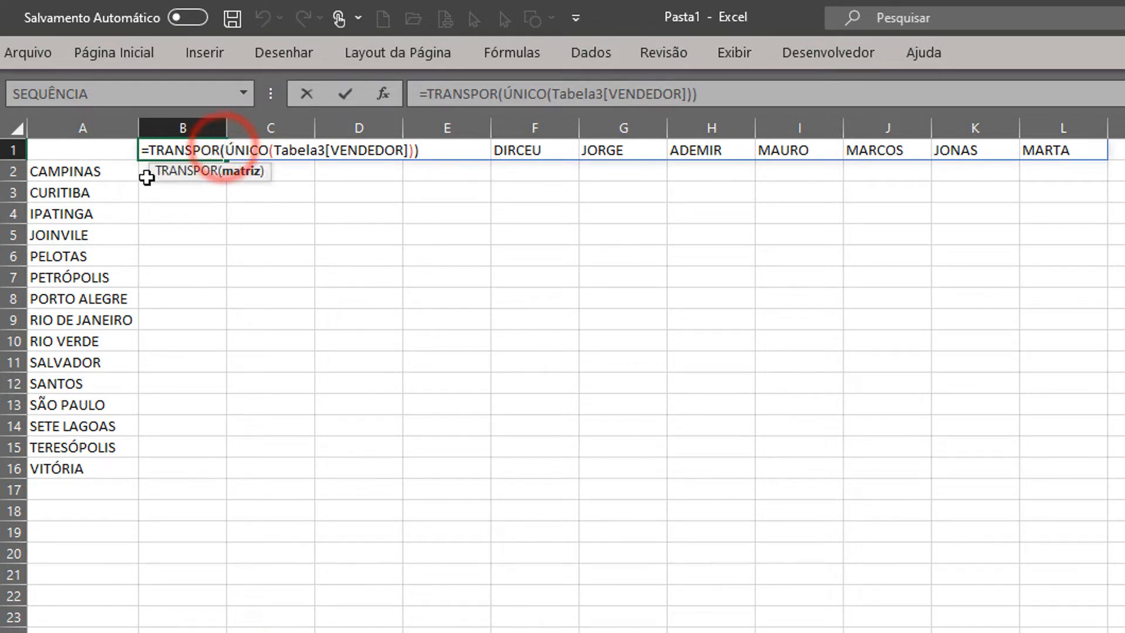
{"action": "type", "text": "CL"}
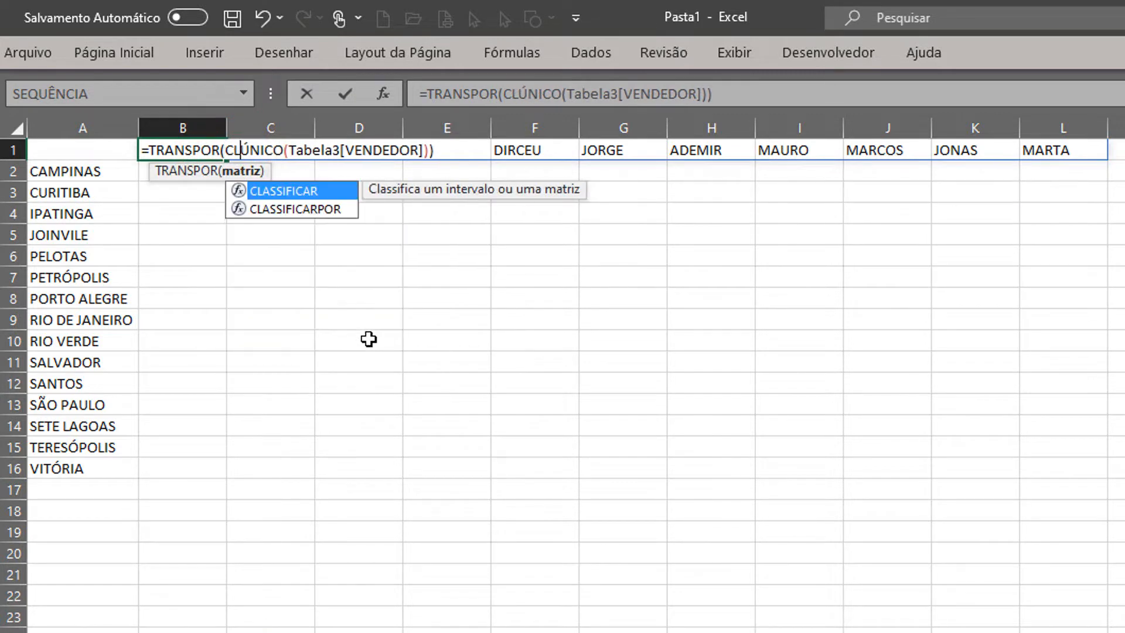
{"action": "key", "text": "Tab"}
{"action": "key", "text": "Return"}
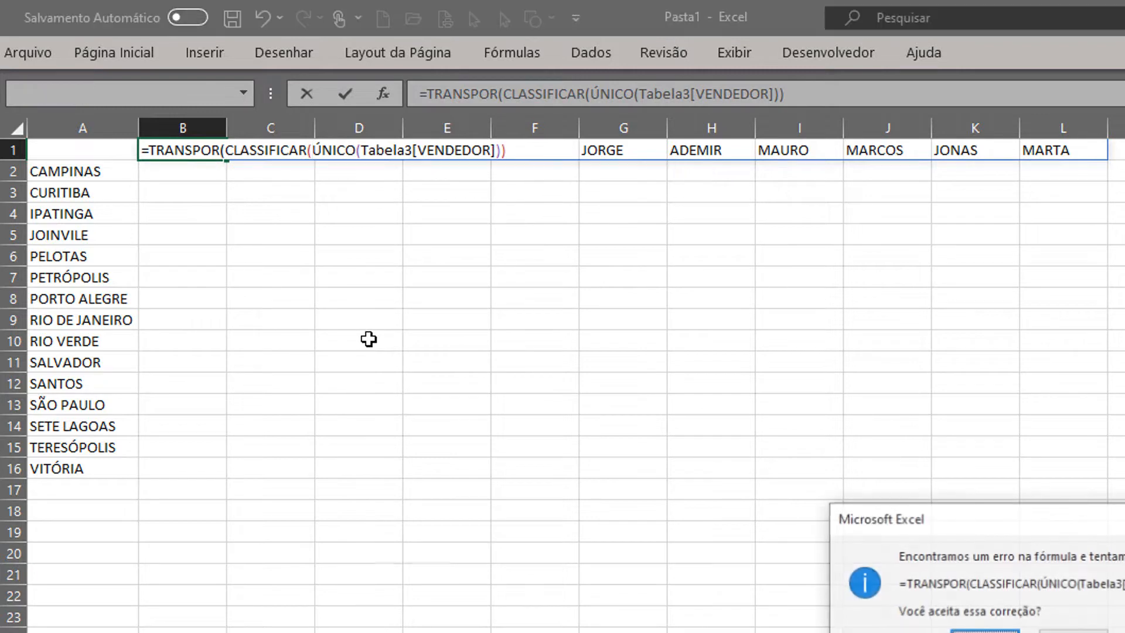
{"action": "key", "text": "Return"}
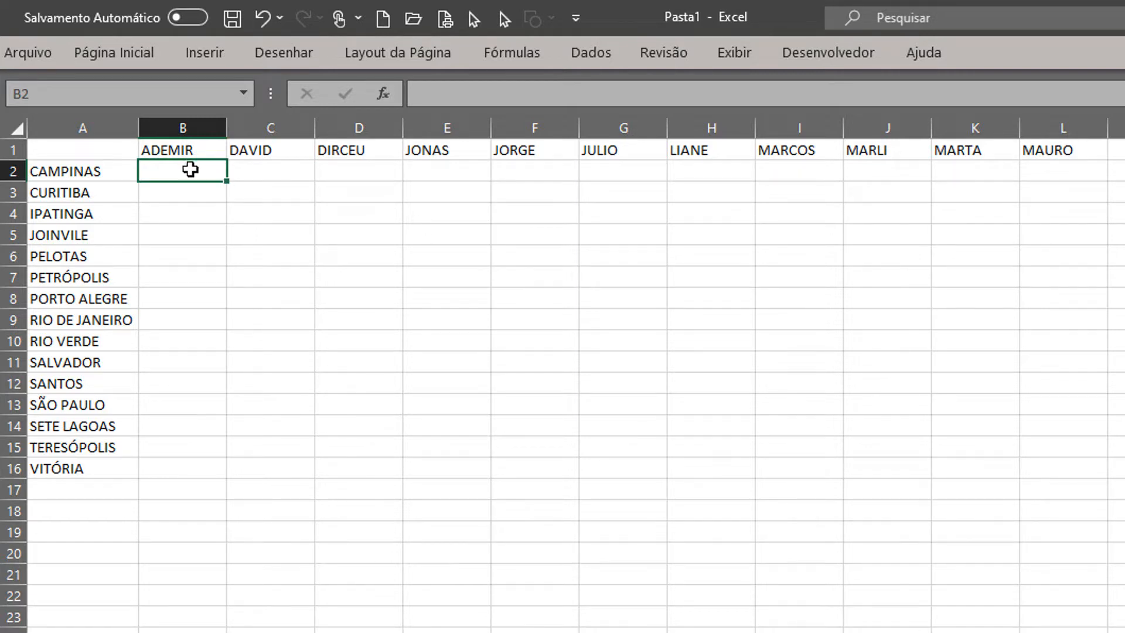
Start a SOMASES formula in B2 with the sales table's whole PREÇO column, Tabela3[PREÇO], as the sum range.
{"action": "left_click_drag", "start_coordinate": [191, 169], "coordinate": [1014, 464]}
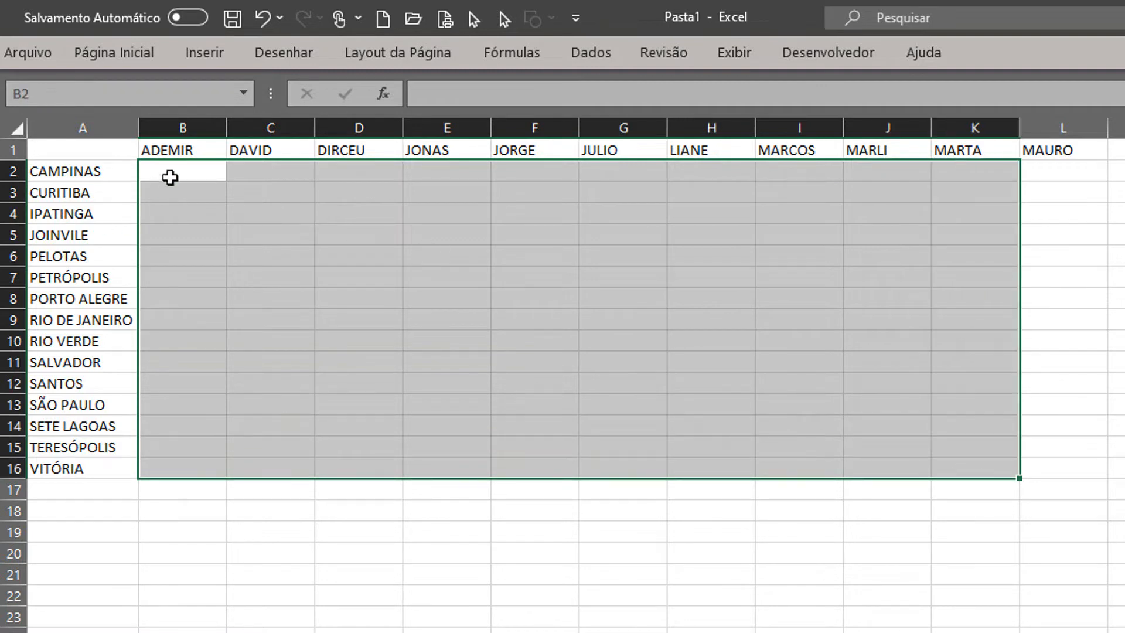
{"action": "left_click", "coordinate": [184, 169]}
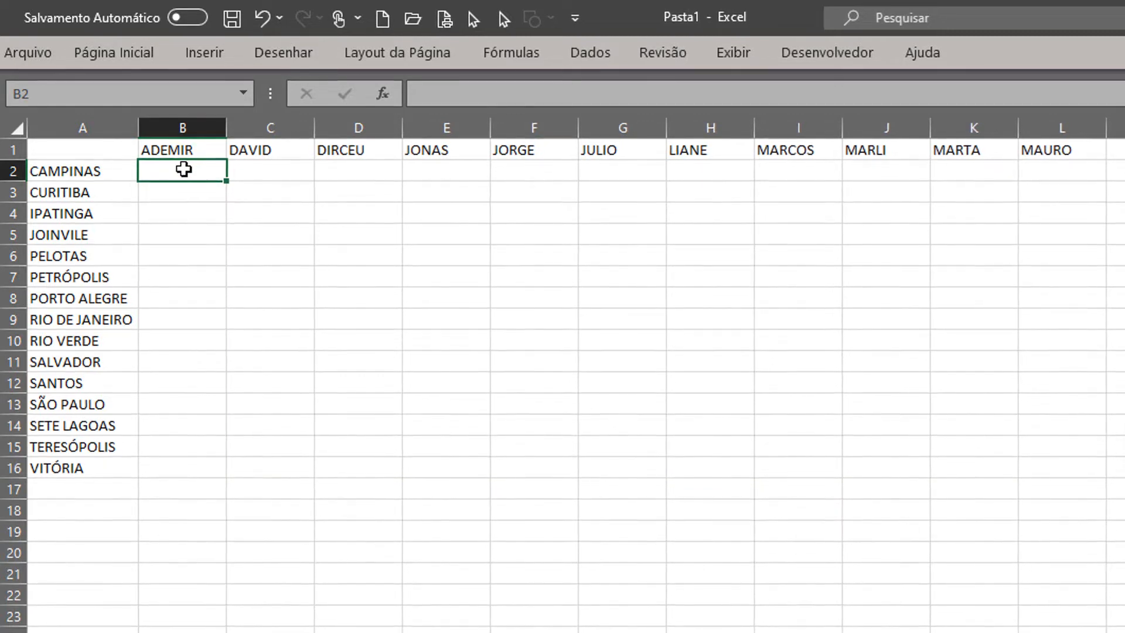
{"action": "type", "text": "=SOM"}
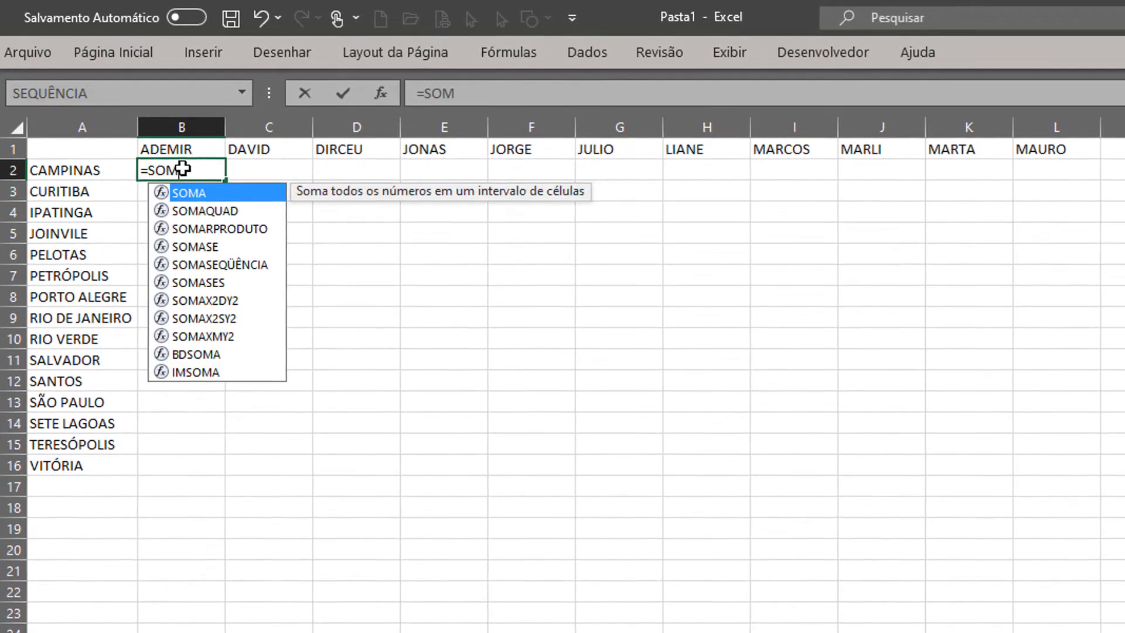
{"action": "key", "text": "Down"}
{"action": "key", "text": "Down"}
{"action": "key", "text": "Down"}
{"action": "key", "text": "Down"}
{"action": "key", "text": "Down"}
{"action": "key", "text": "Tab"}
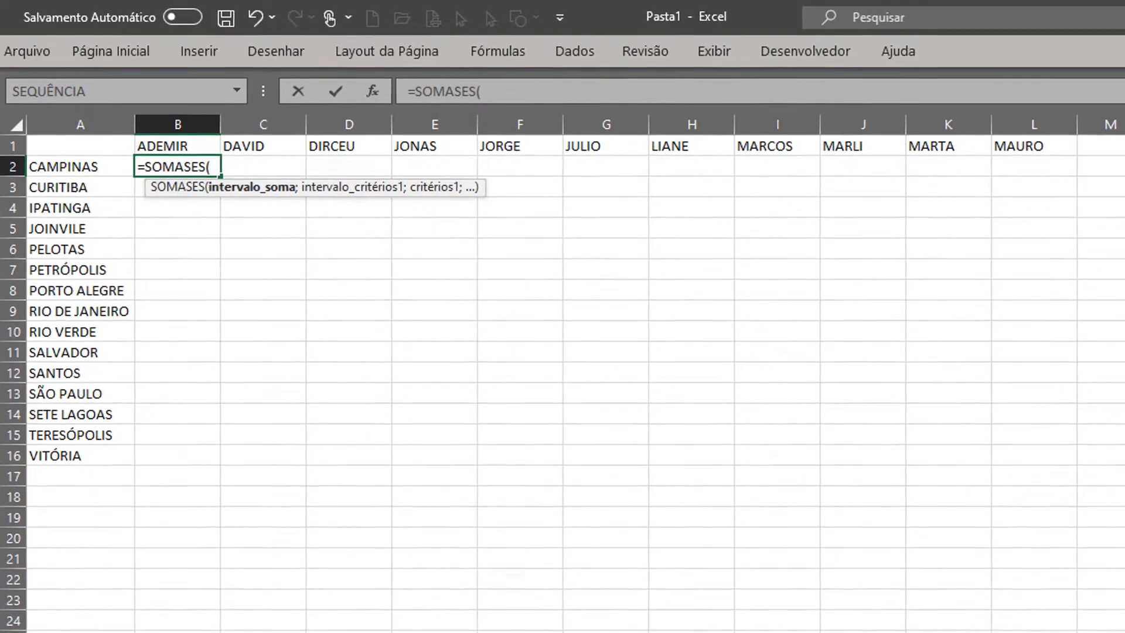
{"action": "key", "text": "ctrl+Page_Up"}
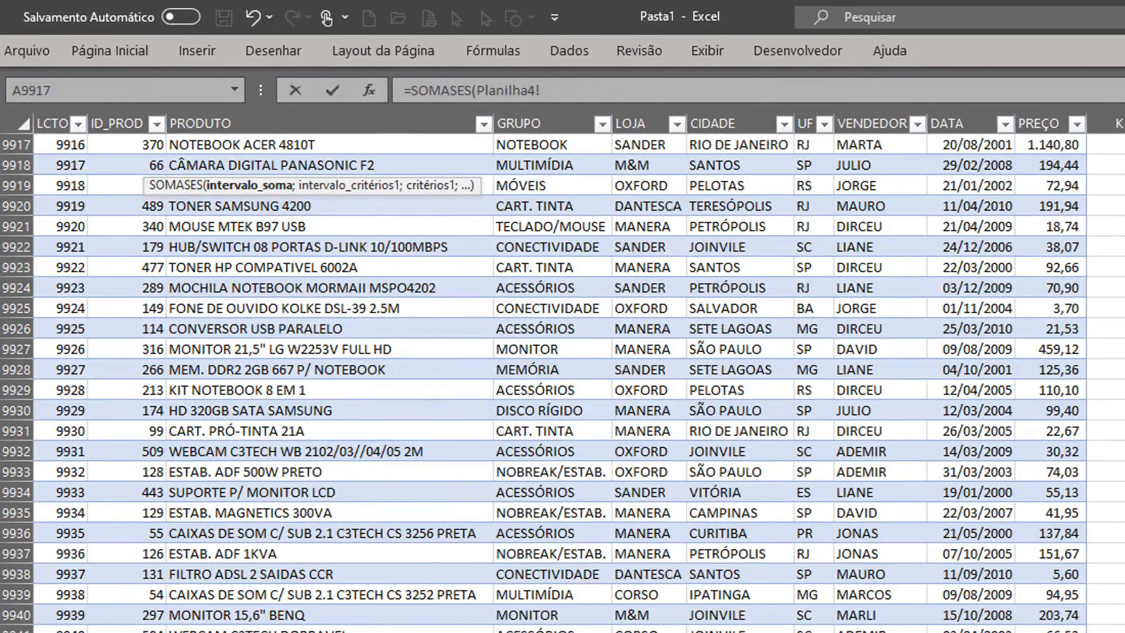
{"action": "left_click", "coordinate": [1042, 143]}
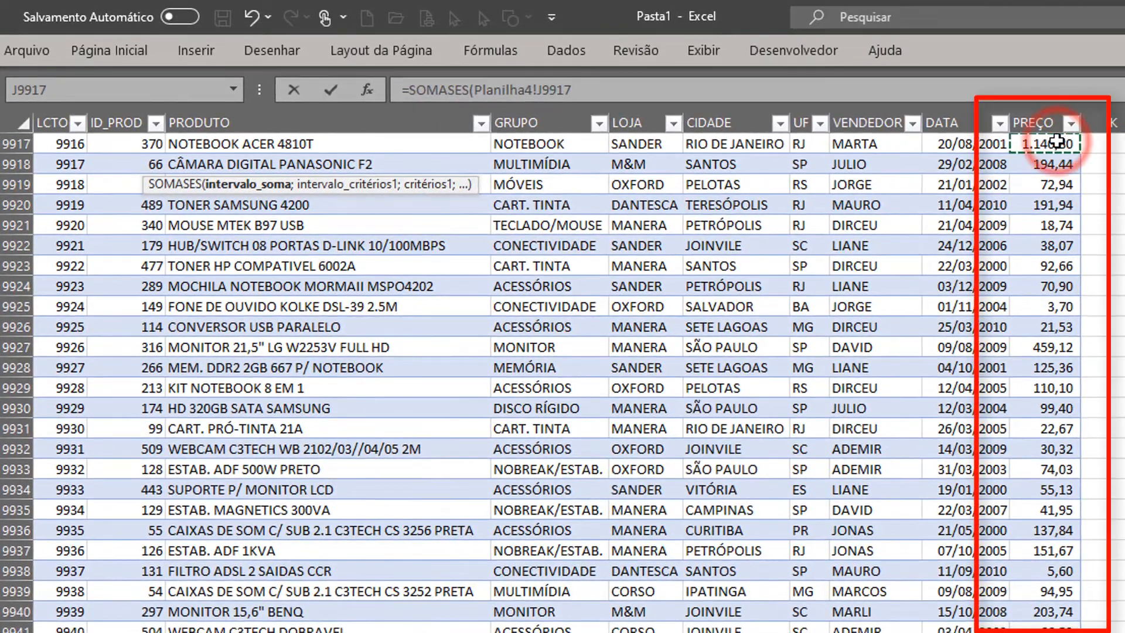
{"action": "key", "text": "ctrl+Up"}
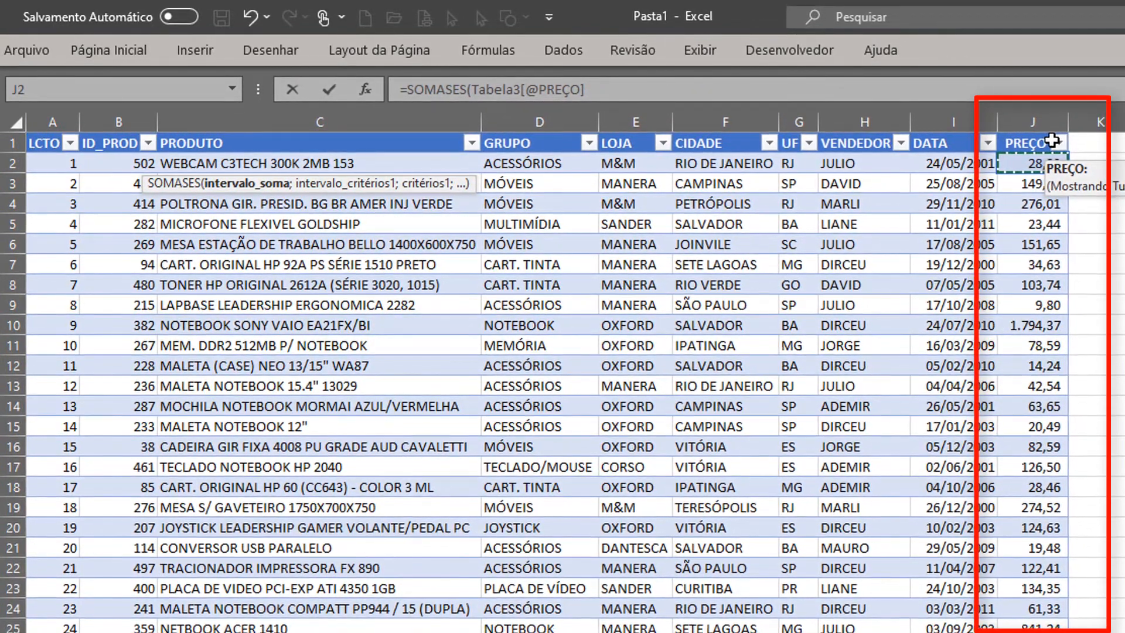
{"action": "key", "text": "ctrl+shift+Down"}
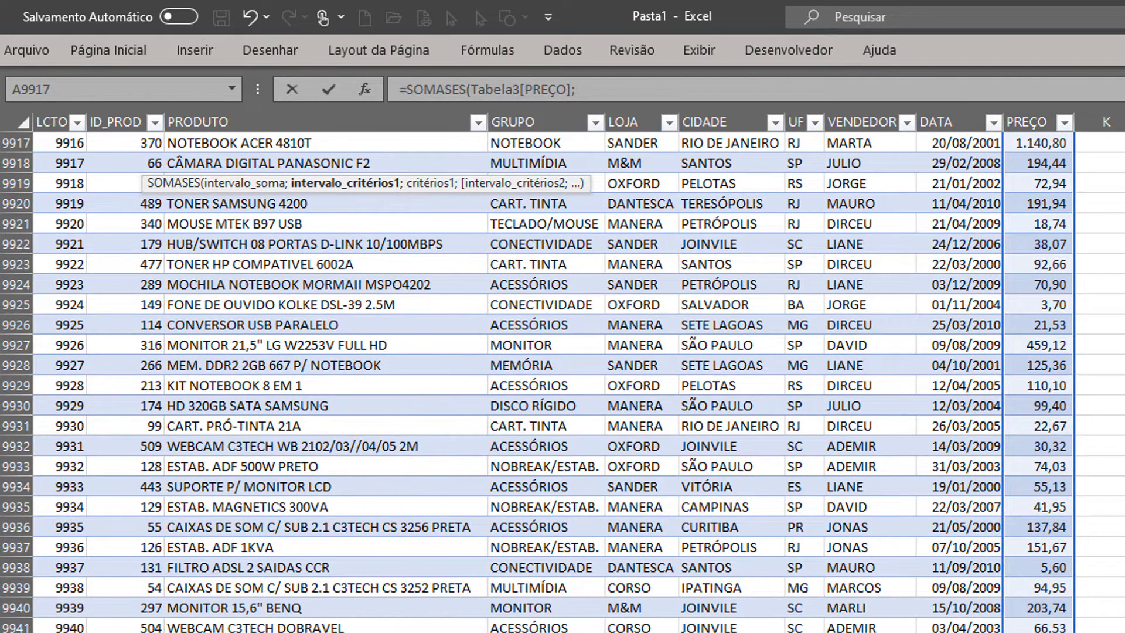
{"action": "left_click", "coordinate": [237, 632]}
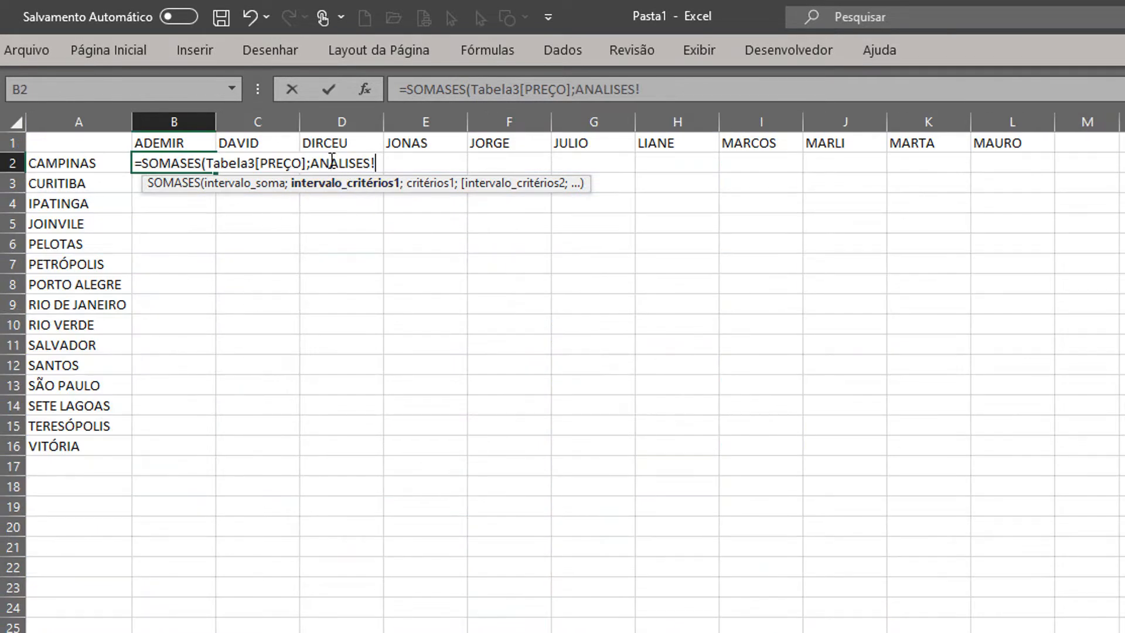
{"action": "left_click_drag", "start_coordinate": [311, 162], "coordinate": [393, 163]}
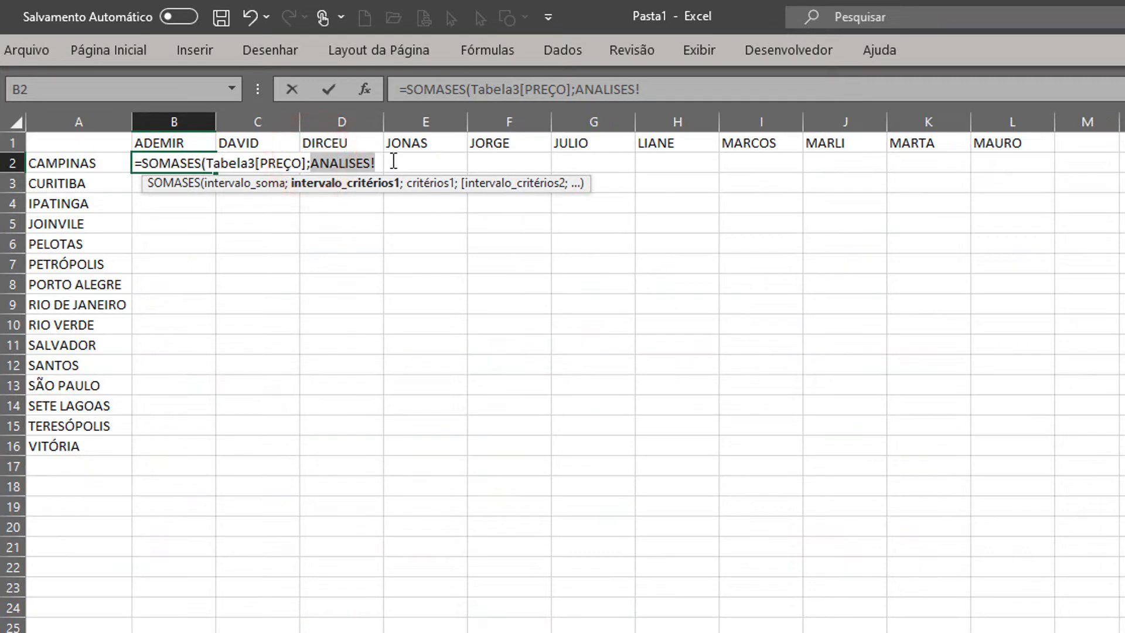
{"action": "key", "text": "BackSpace"}
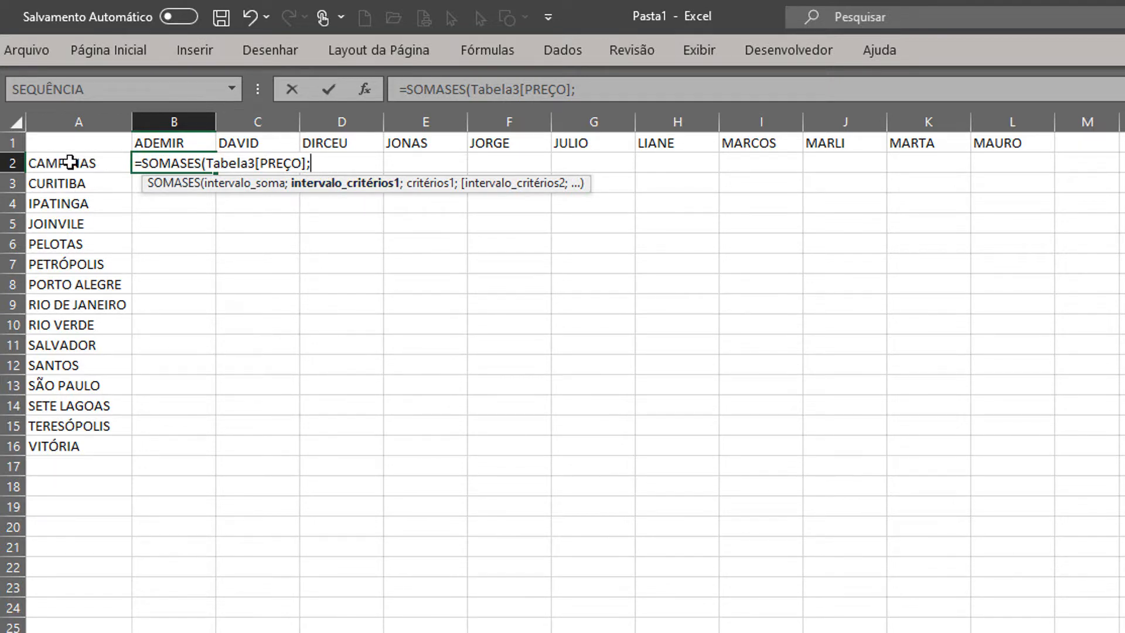
Add the sales table's whole CIDADE column, Tabela3[CIDADE], as the formula's first criteria range.
{"action": "left_click", "coordinate": [117, 631]}
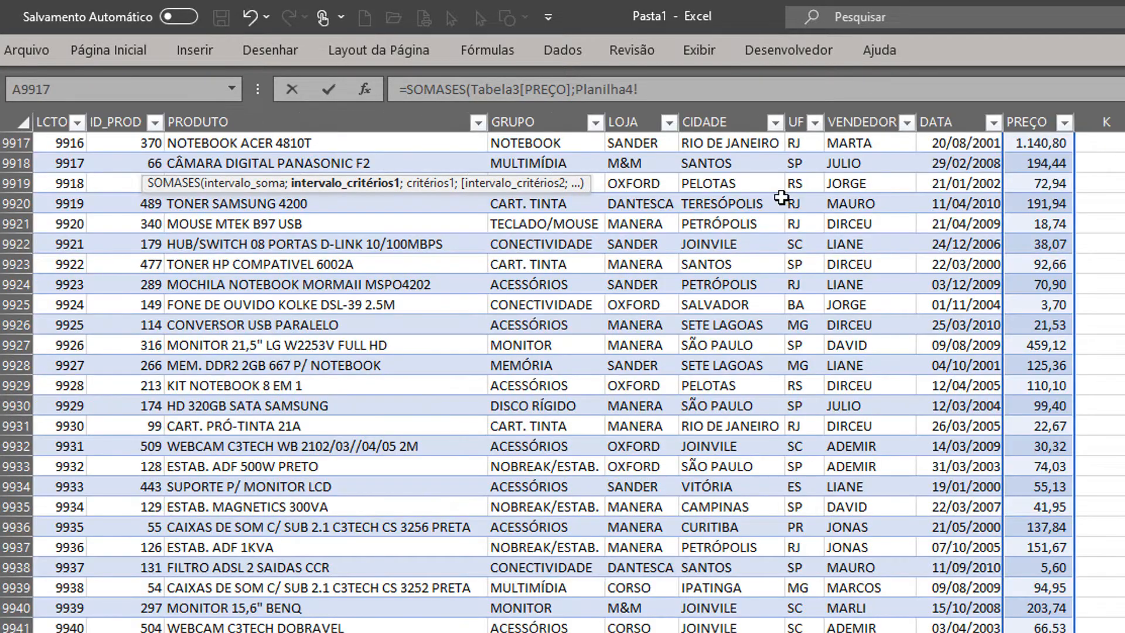
{"action": "left_click", "coordinate": [729, 124]}
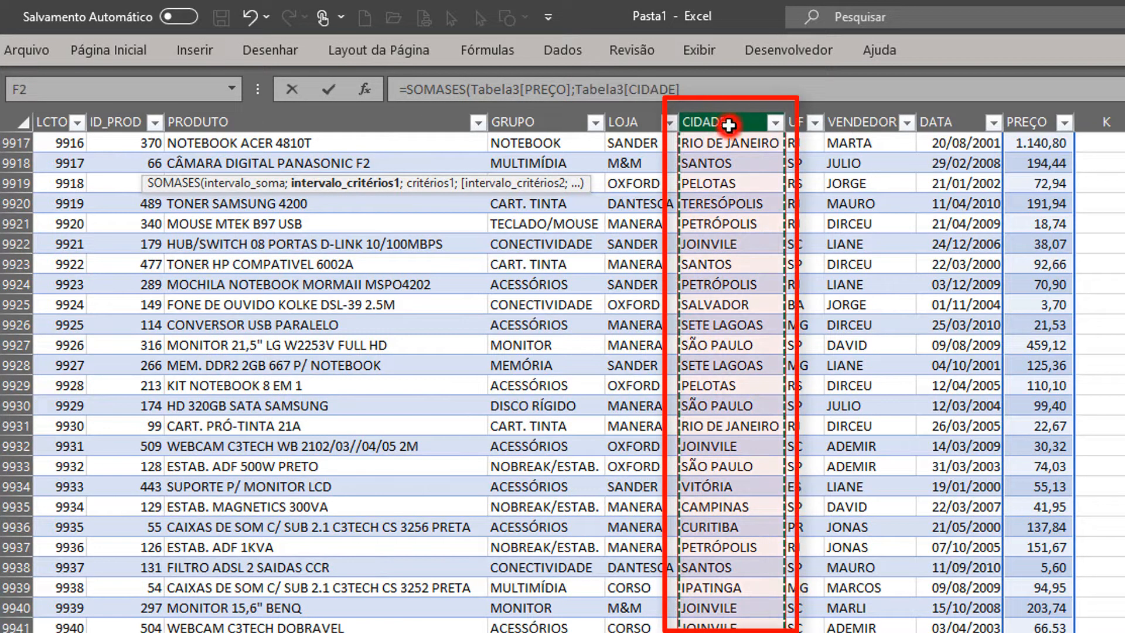
{"action": "key", "text": "Down"}
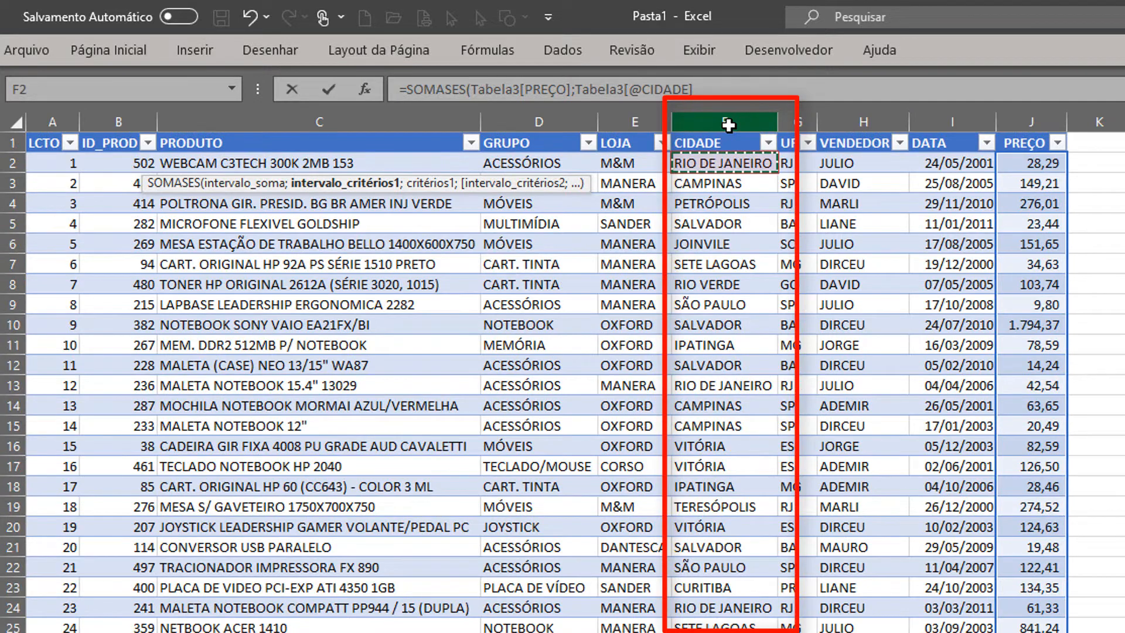
{"action": "key", "text": "ctrl+shift+Down"}
{"action": "type", "text": ";"}
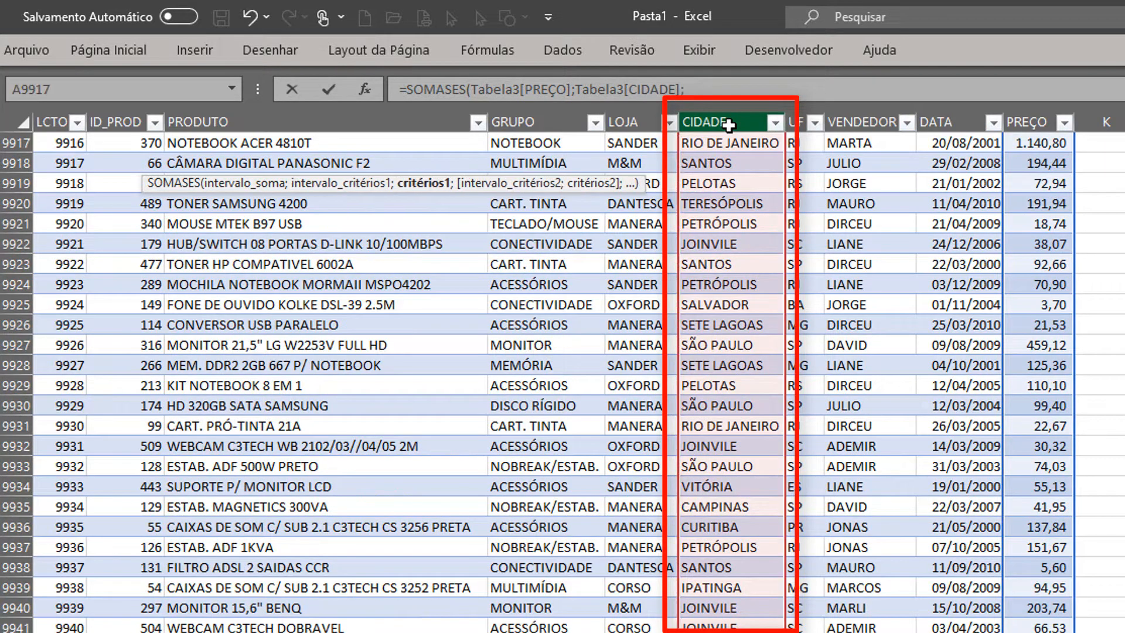
Set the first city cell, ANALISES!A2, as the criterion for the CIDADE range.
{"action": "key", "text": "ctrl+Page_Down"}
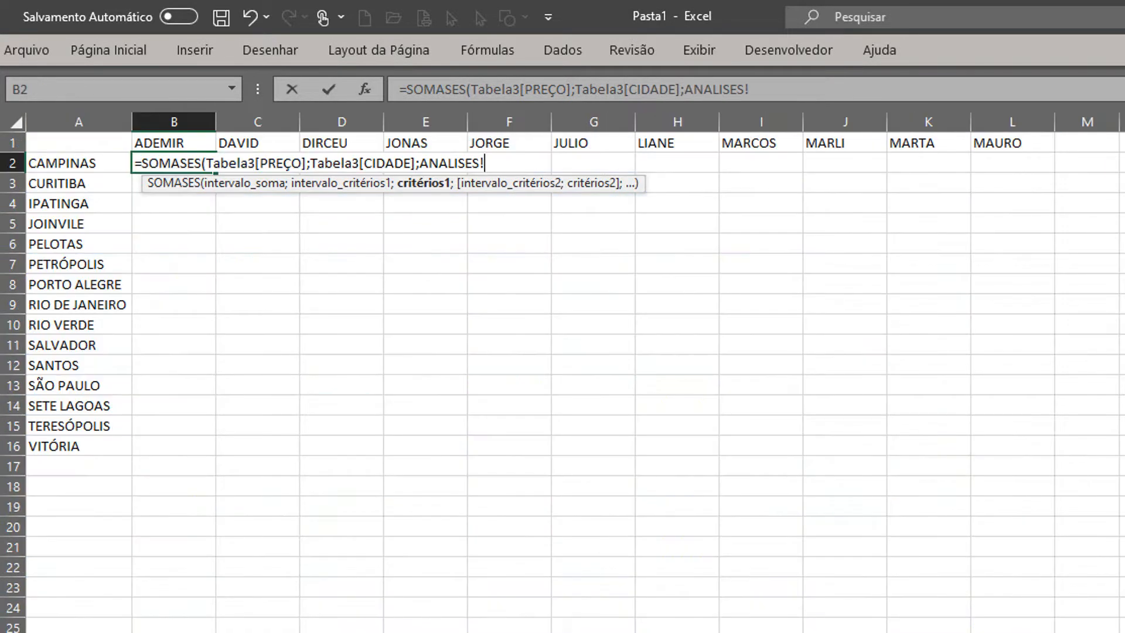
{"action": "key", "text": "BackSpace"}
{"action": "key", "text": "BackSpace"}
{"action": "key", "text": "BackSpace"}
{"action": "key", "text": "BackSpace"}
{"action": "key", "text": "BackSpace"}
{"action": "key", "text": "BackSpace"}
{"action": "key", "text": "BackSpace"}
{"action": "key", "text": "BackSpace"}
{"action": "key", "text": "BackSpace"}
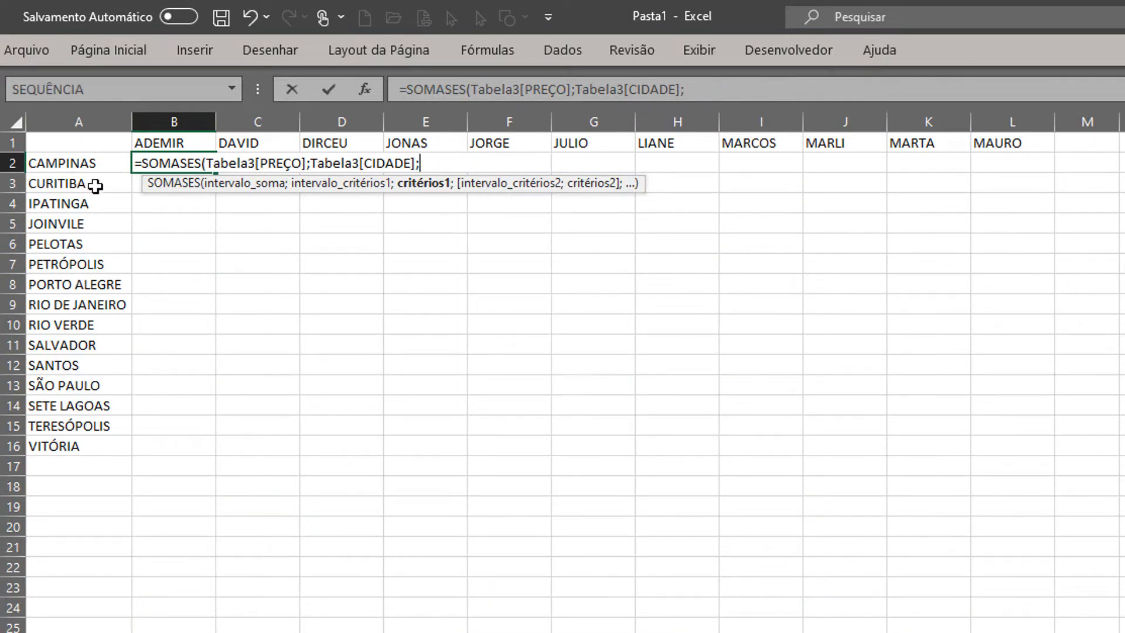
{"action": "left_click", "coordinate": [101, 164]}
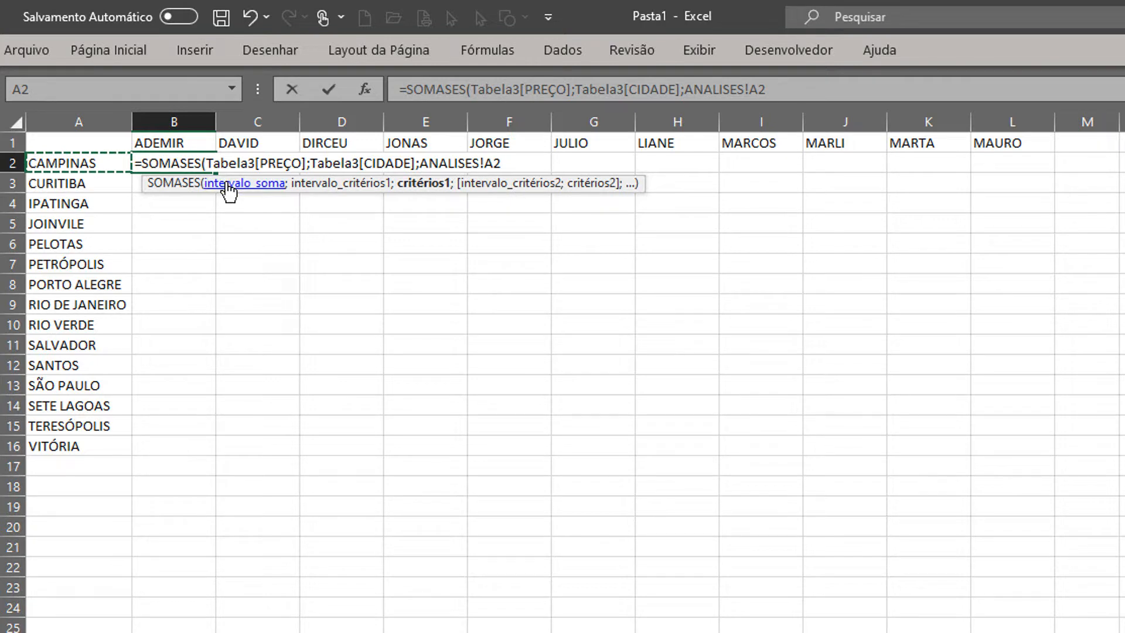
{"action": "type", "text": ";"}
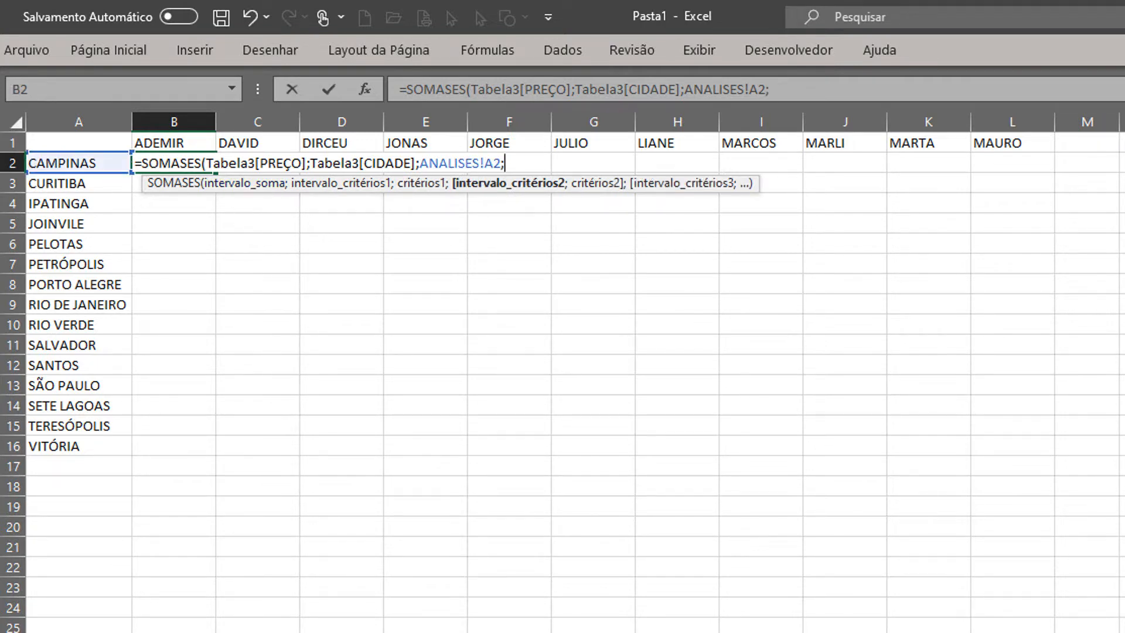
Add the sales table's whole VENDEDOR column, Tabela3[VENDEDOR], as the second criteria range.
{"action": "key", "text": "ctrl+Page_Up"}
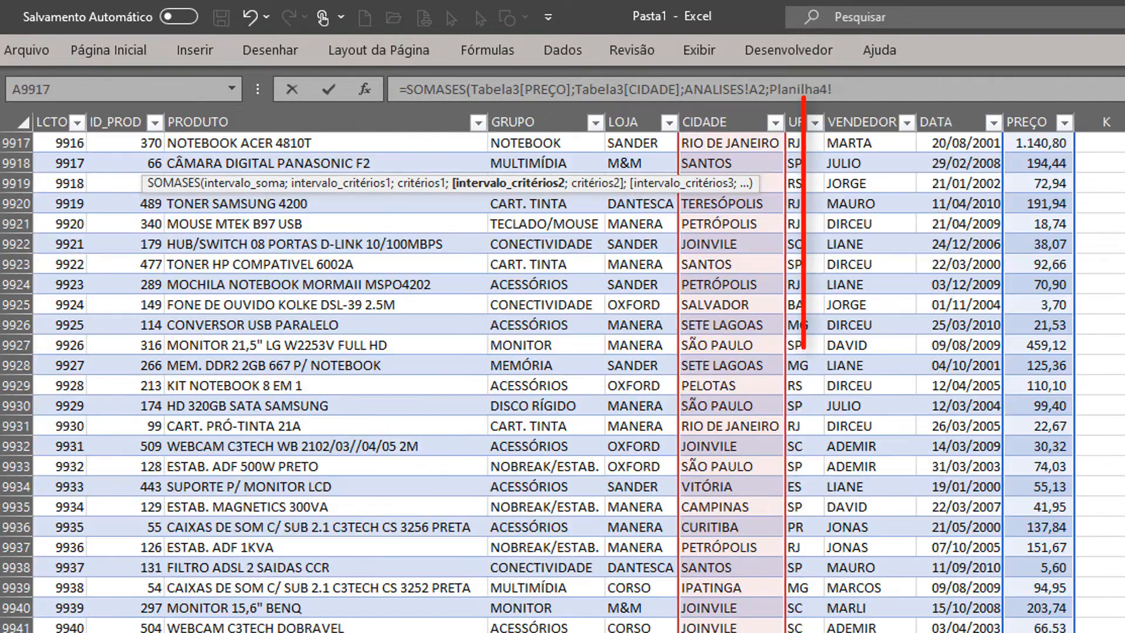
{"action": "left_click", "coordinate": [877, 124]}
{"action": "key", "text": "ctrl+Up"}
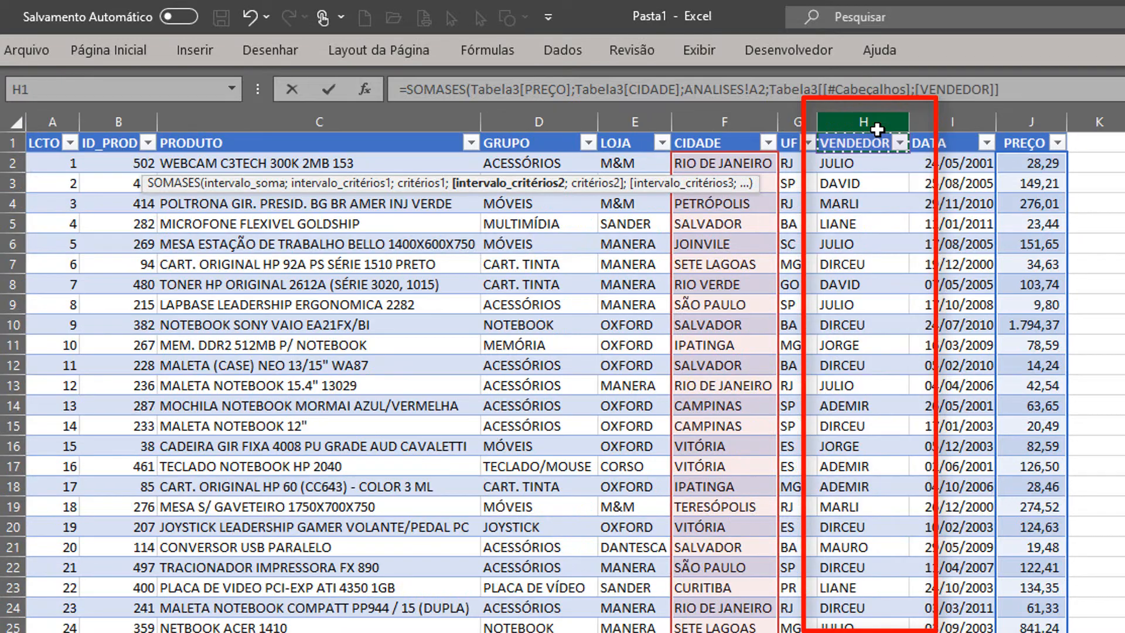
{"action": "key", "text": "Down"}
{"action": "key", "text": "ctrl+shift+Down"}
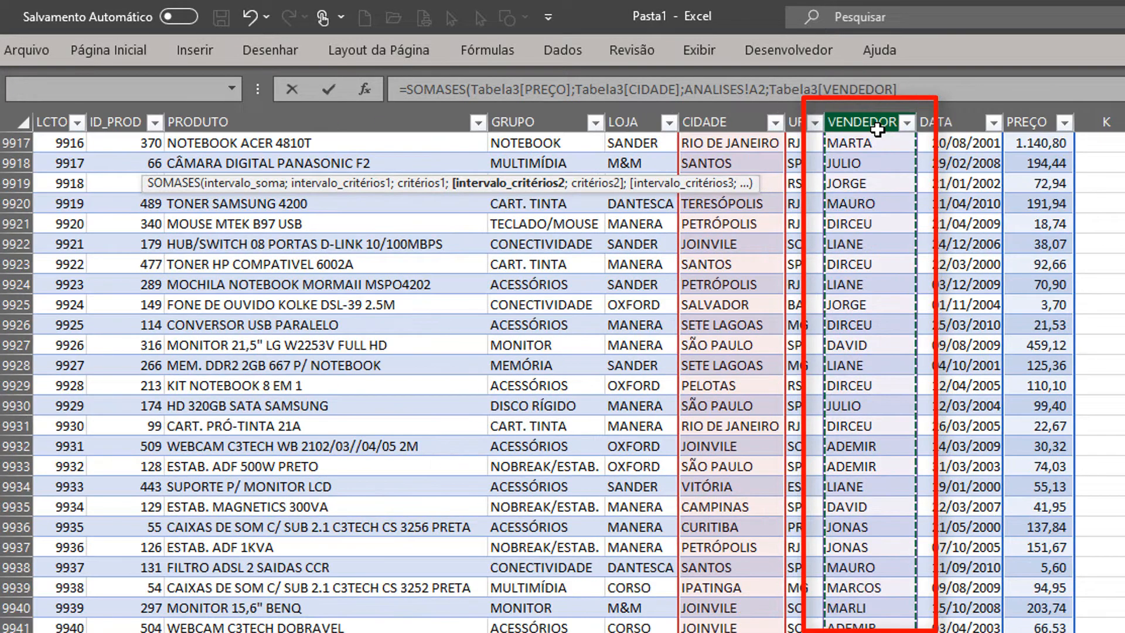
{"action": "type", "text": ";"}
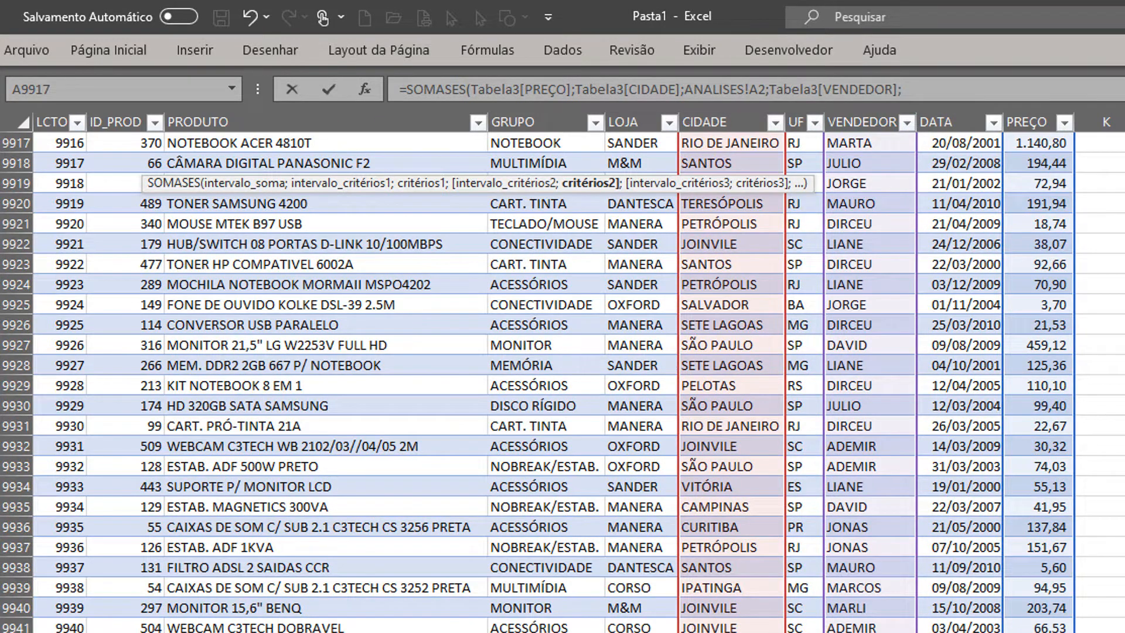
Set the first salesperson heading, ANALISES!B1, as the second criterion and enter the completed SOMASES formula in B2.
{"action": "key", "text": "ctrl+Page_Down"}
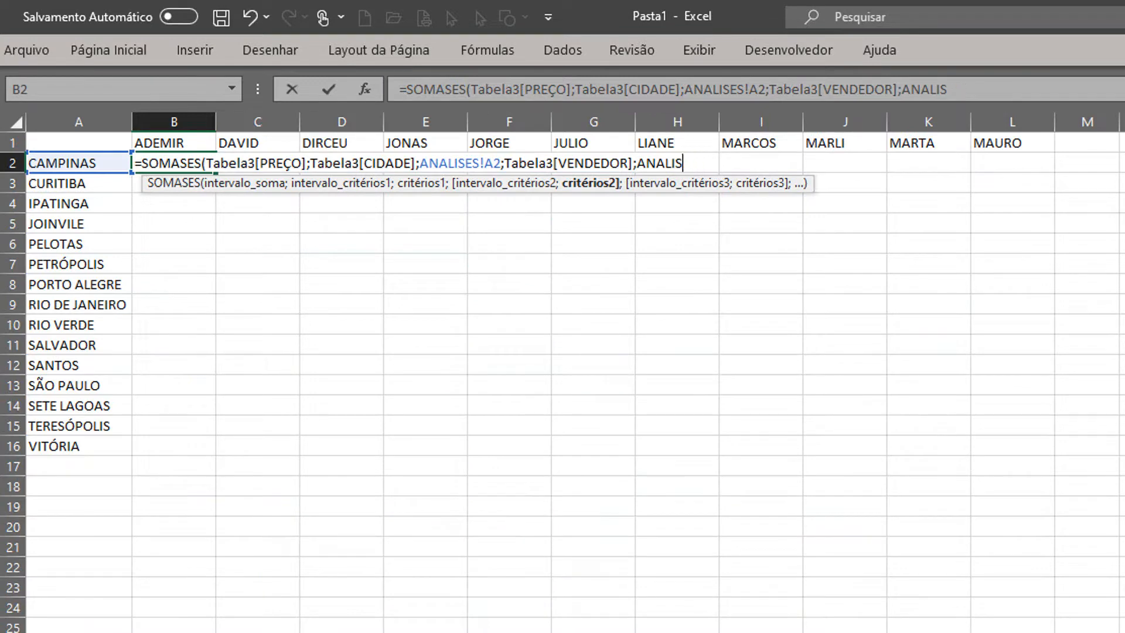
{"action": "key", "text": "BackSpace"}
{"action": "key", "text": "BackSpace"}
{"action": "key", "text": "BackSpace"}
{"action": "key", "text": "BackSpace"}
{"action": "key", "text": "BackSpace"}
{"action": "key", "text": "BackSpace"}
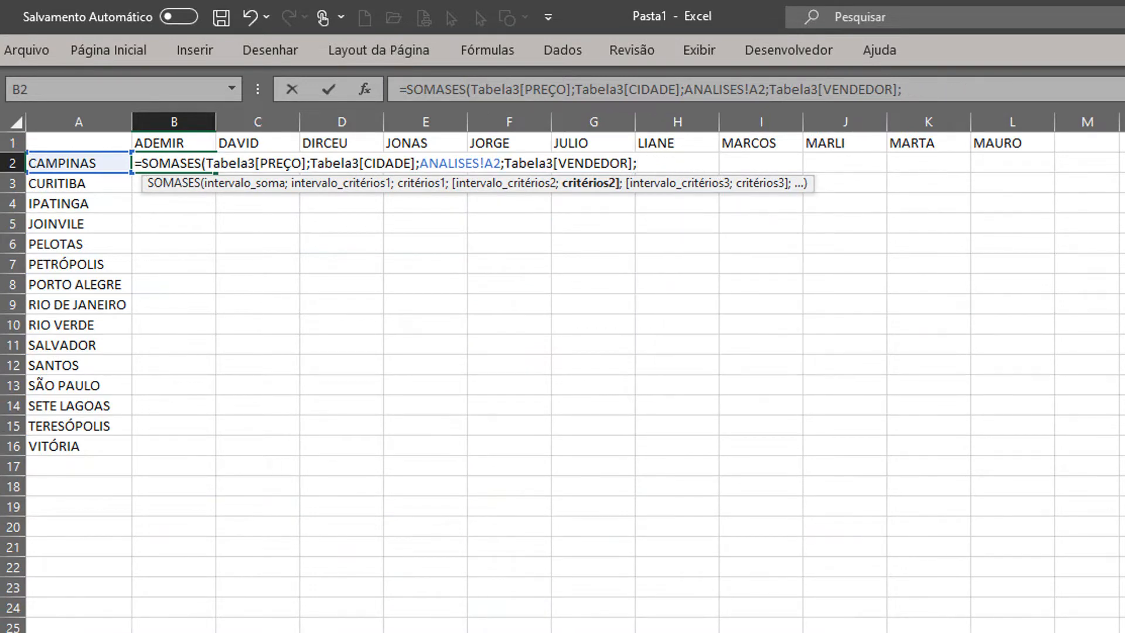
{"action": "left_click", "coordinate": [170, 143]}
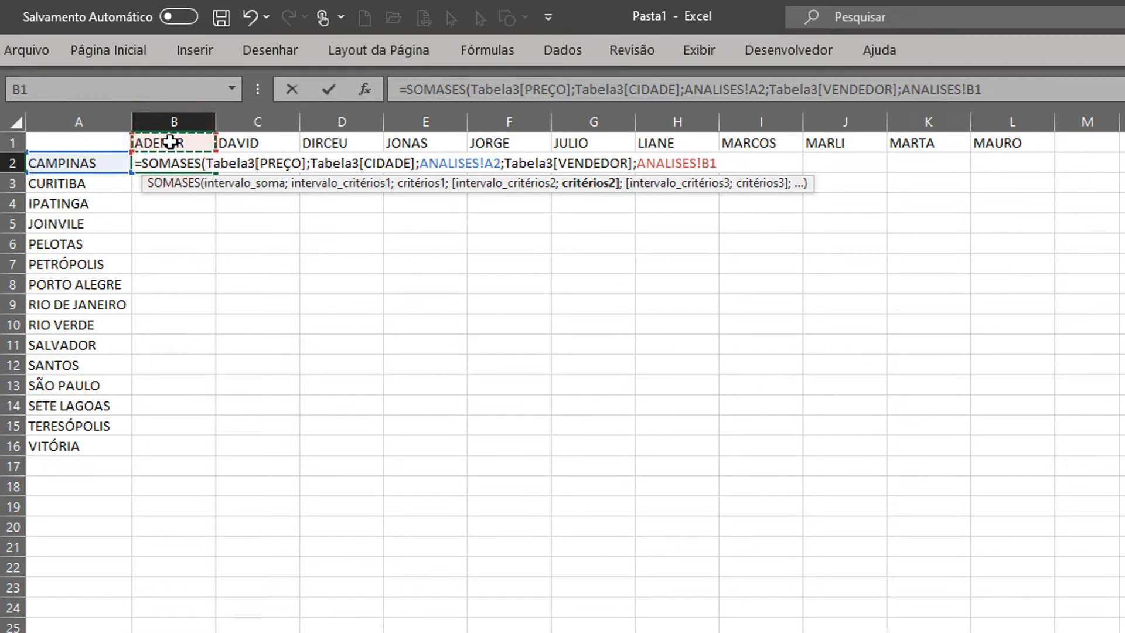
{"action": "key", "text": "Return"}
{"action": "key", "text": "Up"}
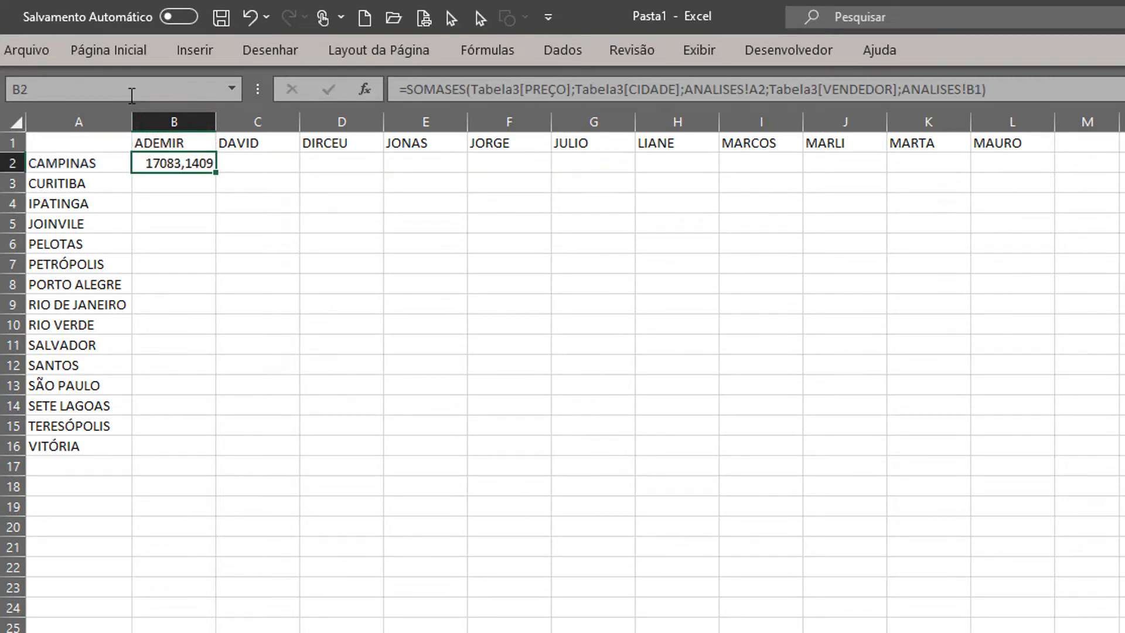
Format the B2 total with thousands separators and two decimal places.
{"action": "left_click", "coordinate": [104, 50]}
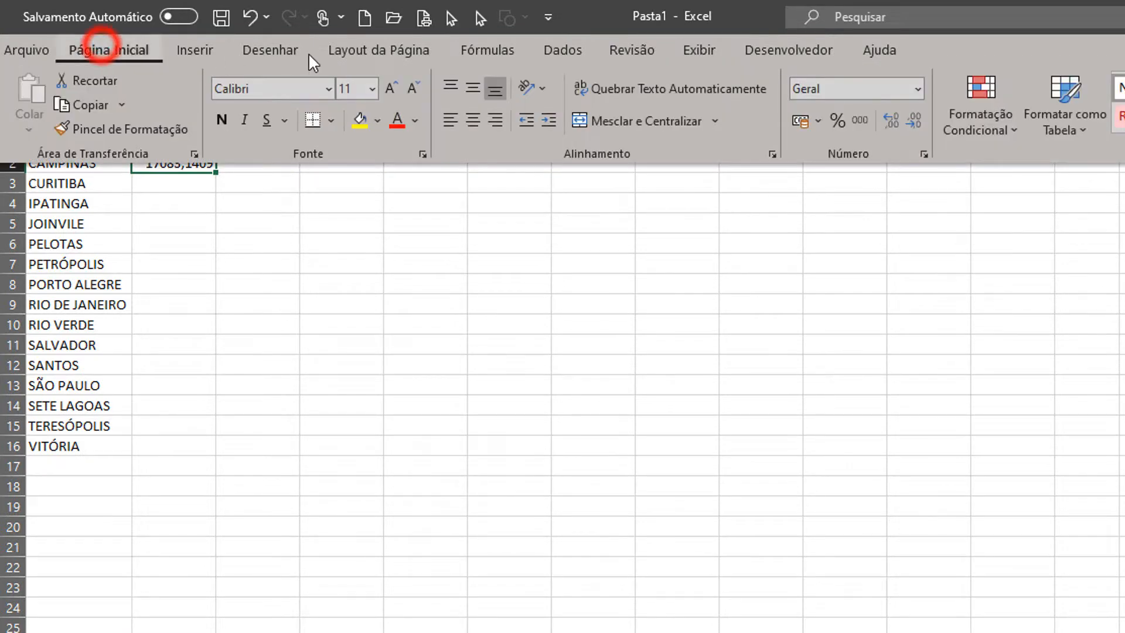
{"action": "left_click", "coordinate": [863, 120]}
{"action": "left_click", "coordinate": [222, 234]}
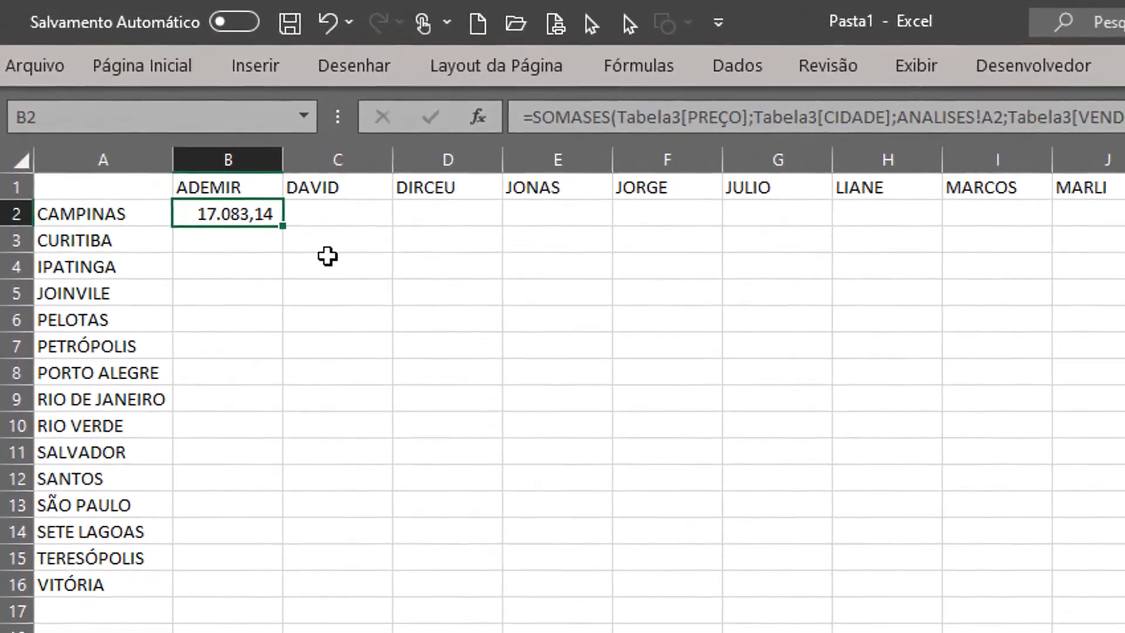
Remove the ANALISES! prefix from the A2 reference in the B2 formula and lock its column as $A2.
{"action": "double_click", "coordinate": [277, 230]}
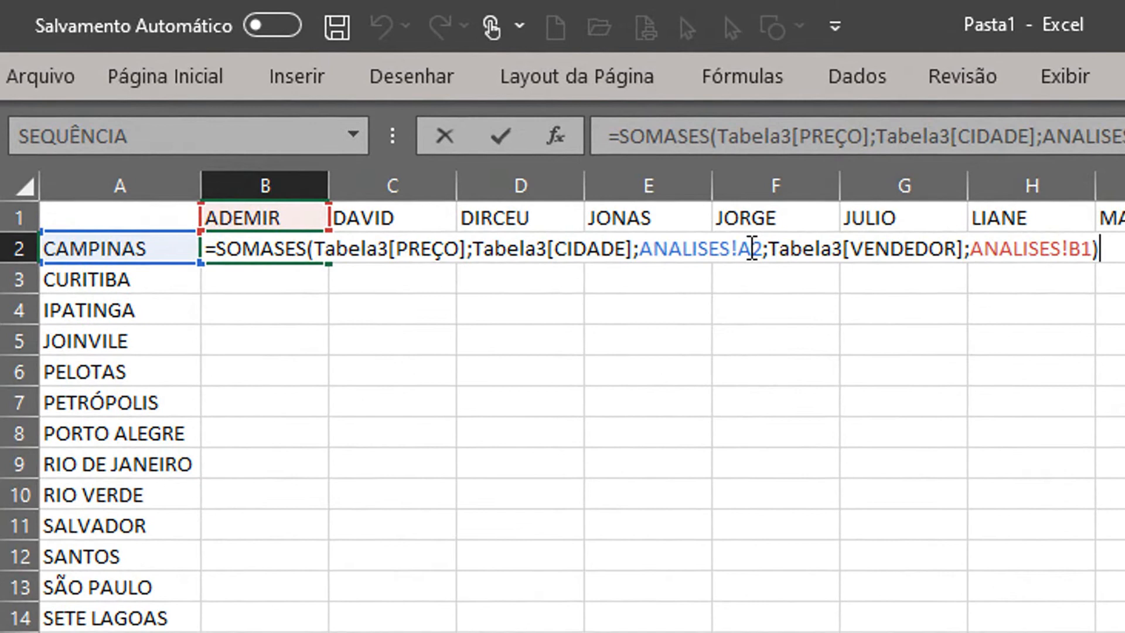
{"action": "left_click_drag", "start_coordinate": [737, 249], "coordinate": [645, 251]}
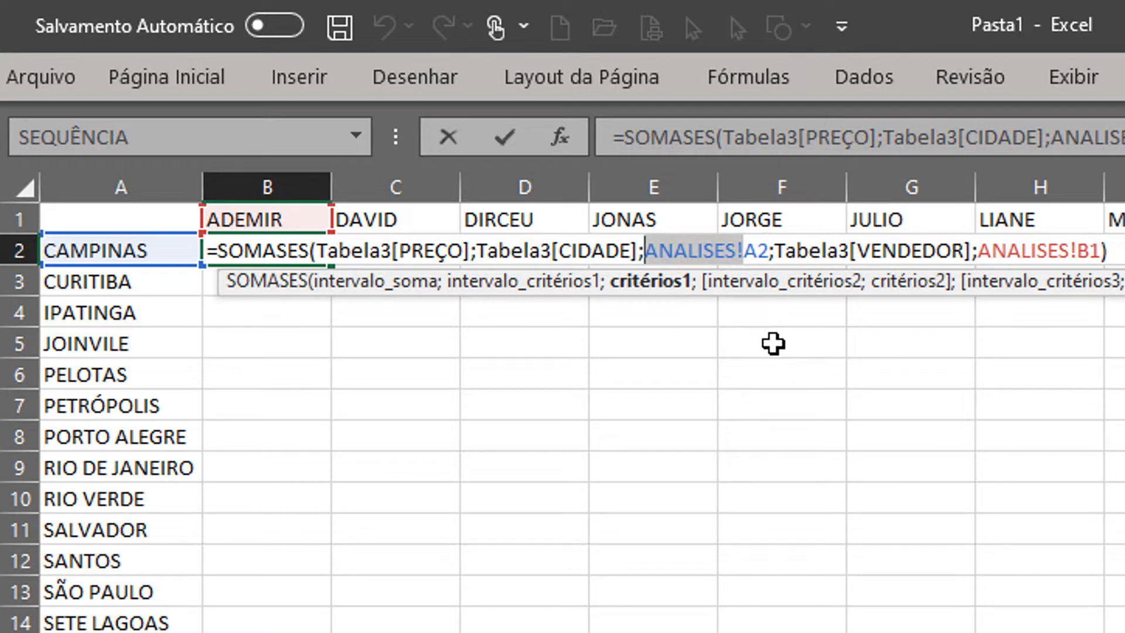
{"action": "key", "text": "Delete"}
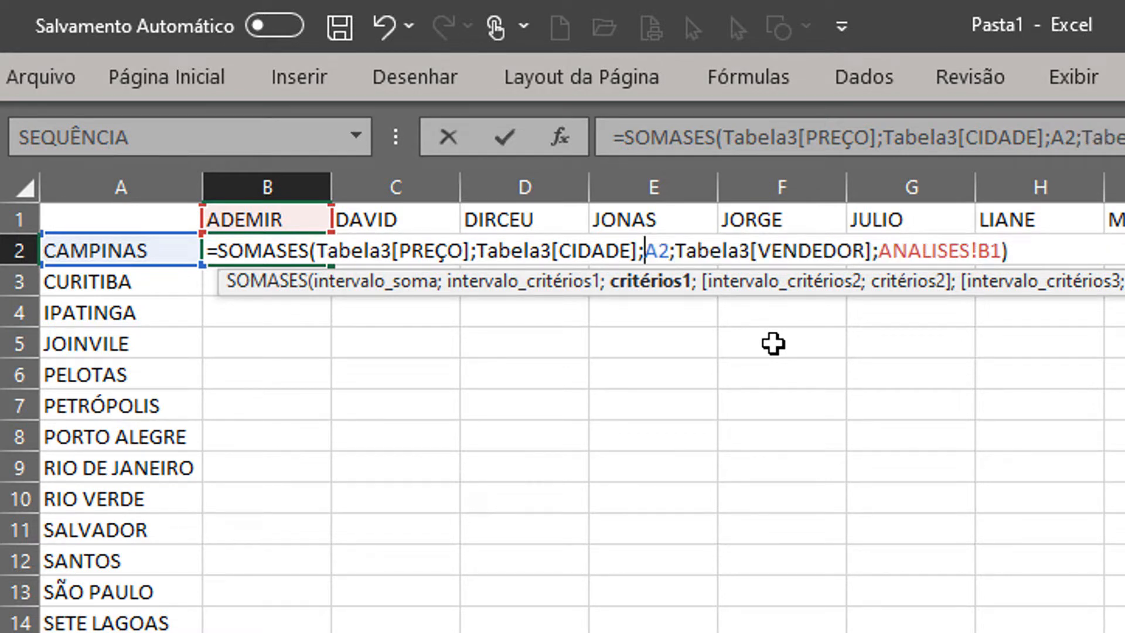
{"action": "key", "text": "F4"}
{"action": "key", "text": "F4"}
{"action": "key", "text": "F4"}
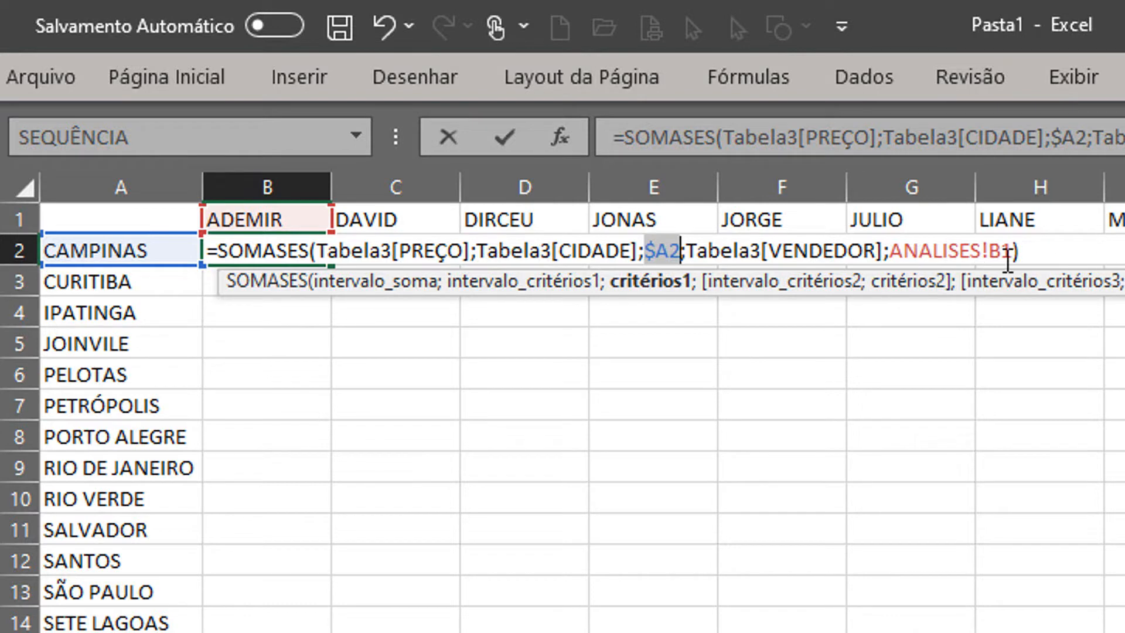
Remove the ANALISES! prefix from the B1 reference in the B2 formula, lock its row as B$1, and enter the formula.
{"action": "left_click_drag", "start_coordinate": [987, 250], "coordinate": [892, 250]}
{"action": "key", "text": "BackSpace"}
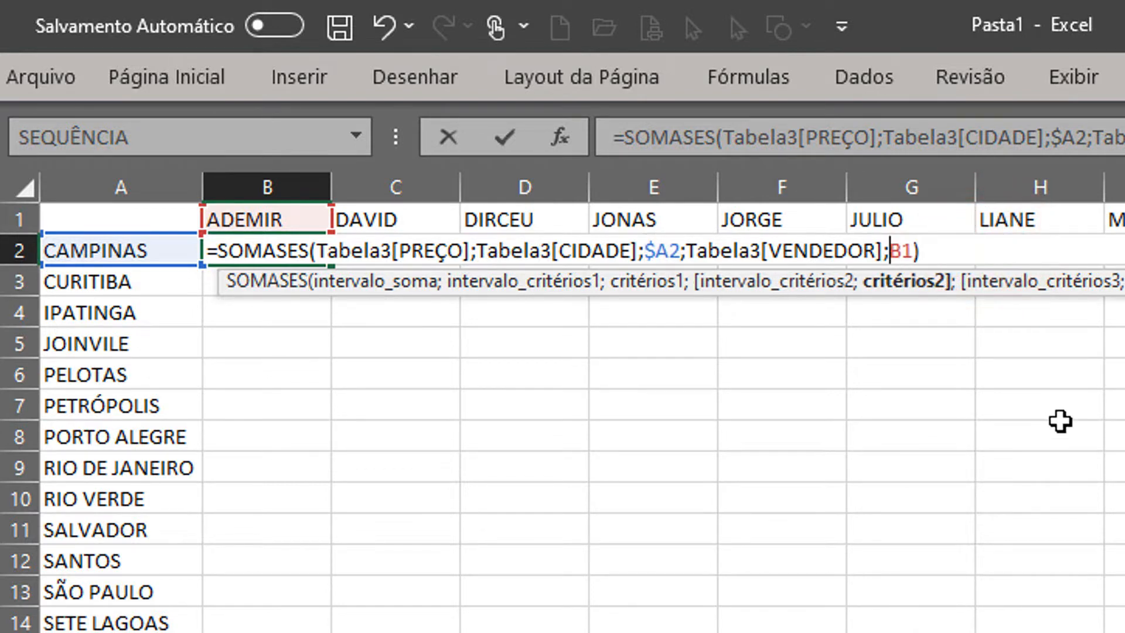
{"action": "left_click", "coordinate": [903, 246]}
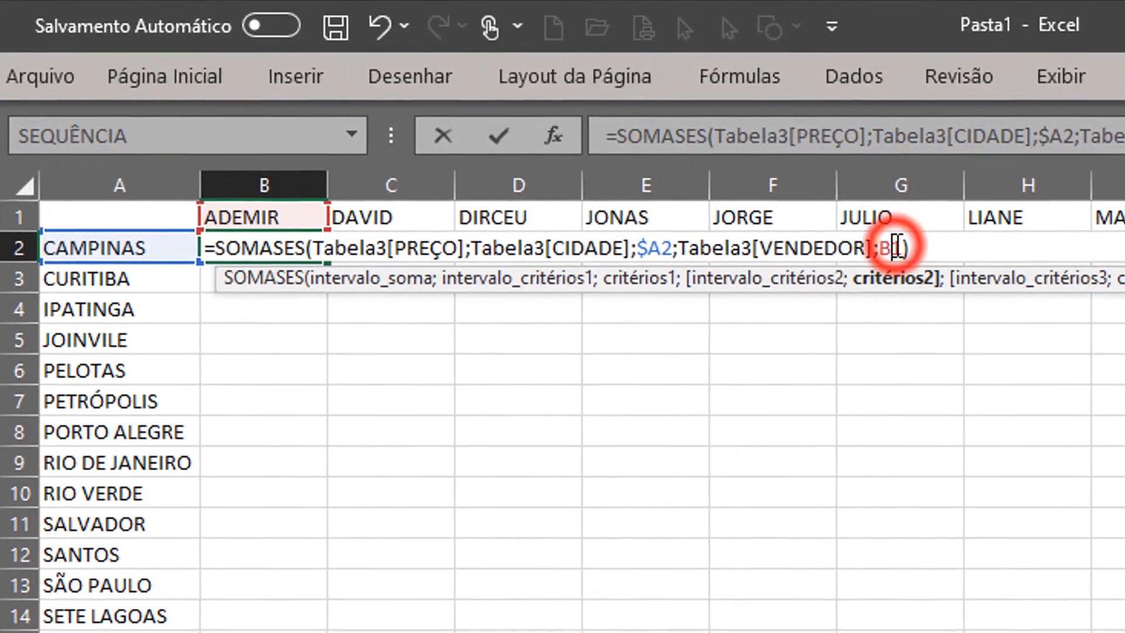
{"action": "key", "text": "F4"}
{"action": "key", "text": "F4"}
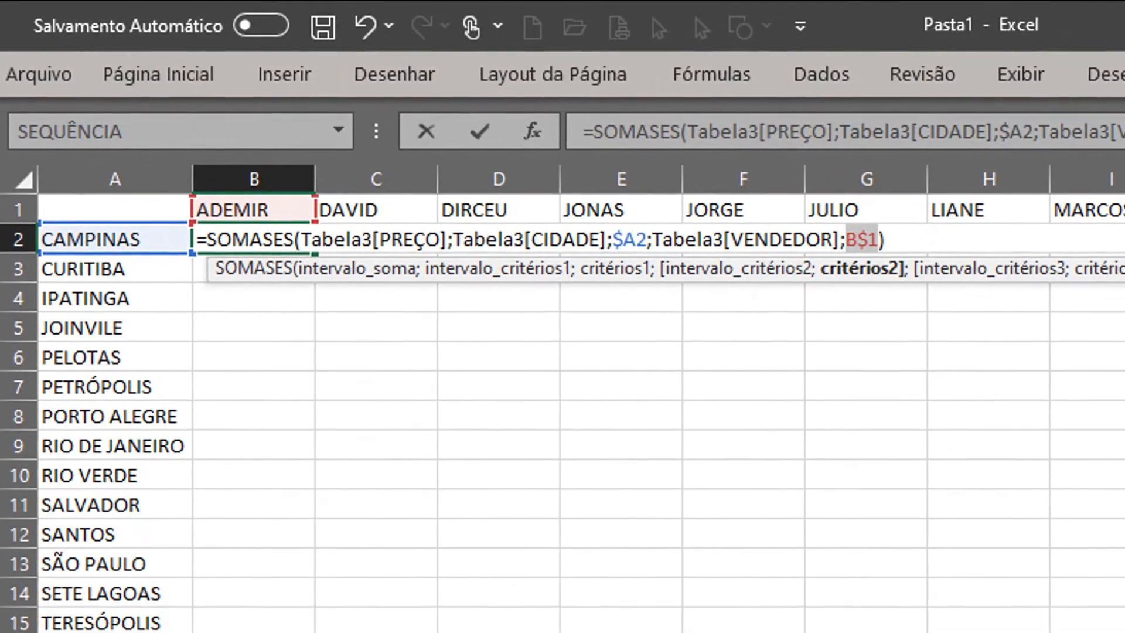
{"action": "key", "text": "Return"}
{"action": "key", "text": "Up"}
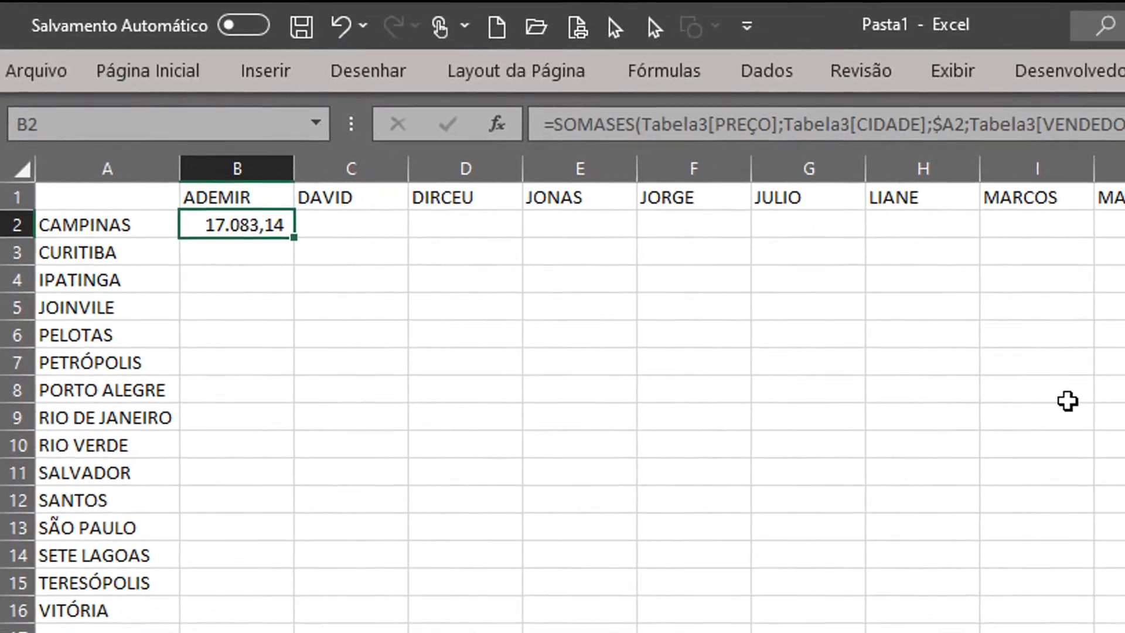
Fill the SOMASES formula from B2 down to row 16 and across to column L.
{"action": "left_click_drag", "start_coordinate": [275, 223], "coordinate": [272, 571]}
{"action": "left_click_drag", "start_coordinate": [248, 526], "coordinate": [1078, 539]}
{"action": "left_click_drag", "start_coordinate": [1013, 507], "coordinate": [1097, 508]}
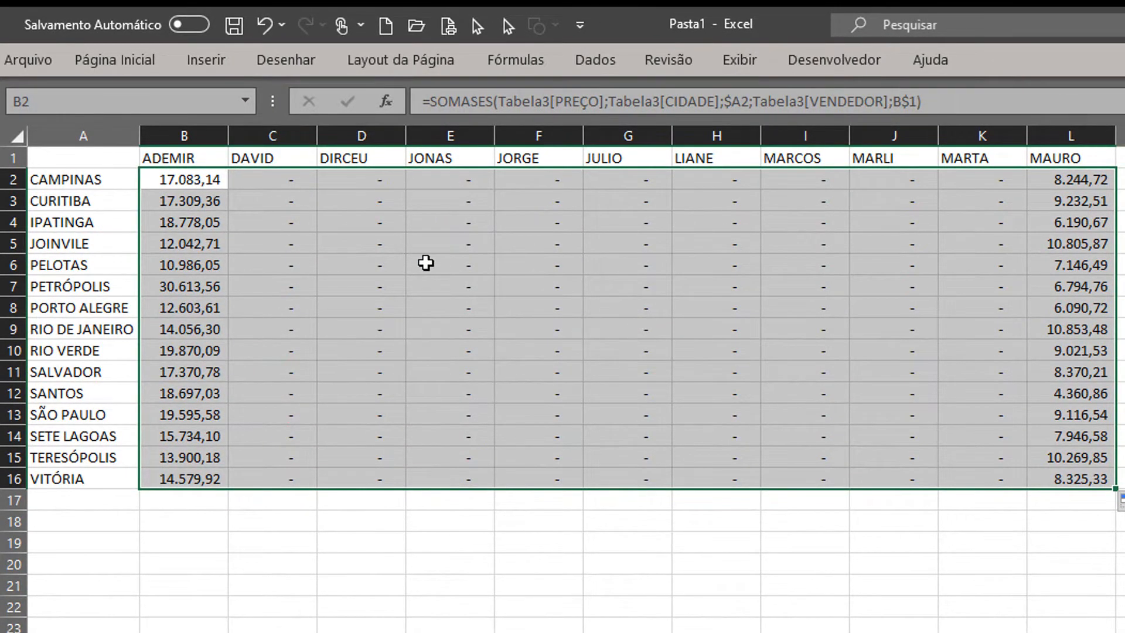
Examine the table columns referenced by the filled formula in cell E6.
{"action": "left_click", "coordinate": [426, 263]}
{"action": "key", "text": "F2"}
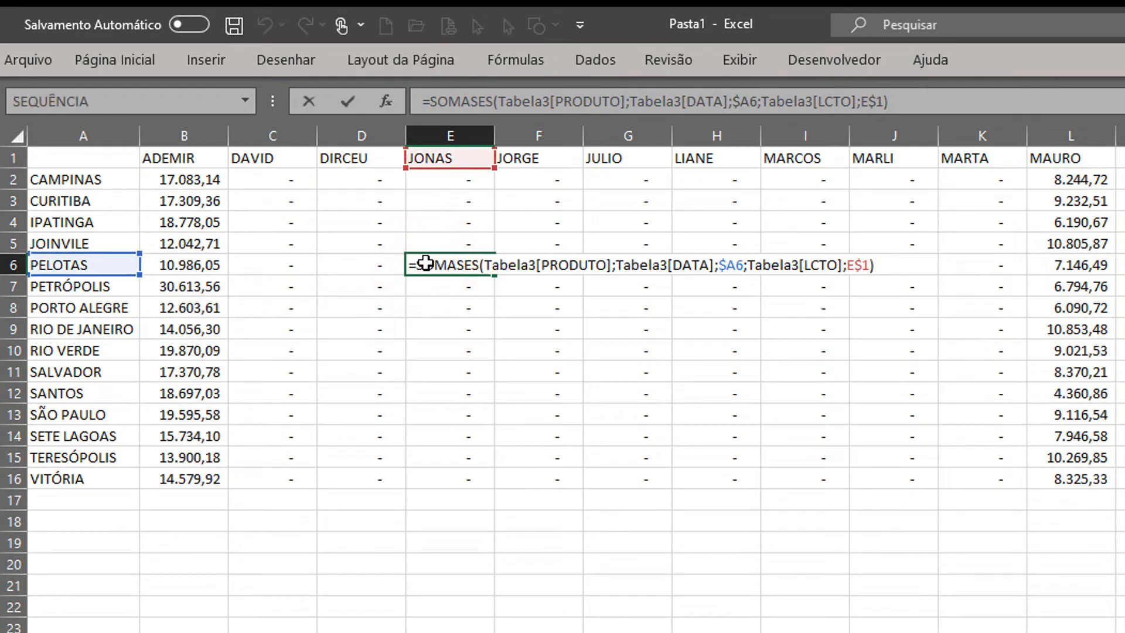
{"action": "key", "text": "Escape"}
Copy the B2 formula and paste it across row 2 to column L, and paste that row's formulas down through row 16.
{"action": "left_click", "coordinate": [188, 179]}
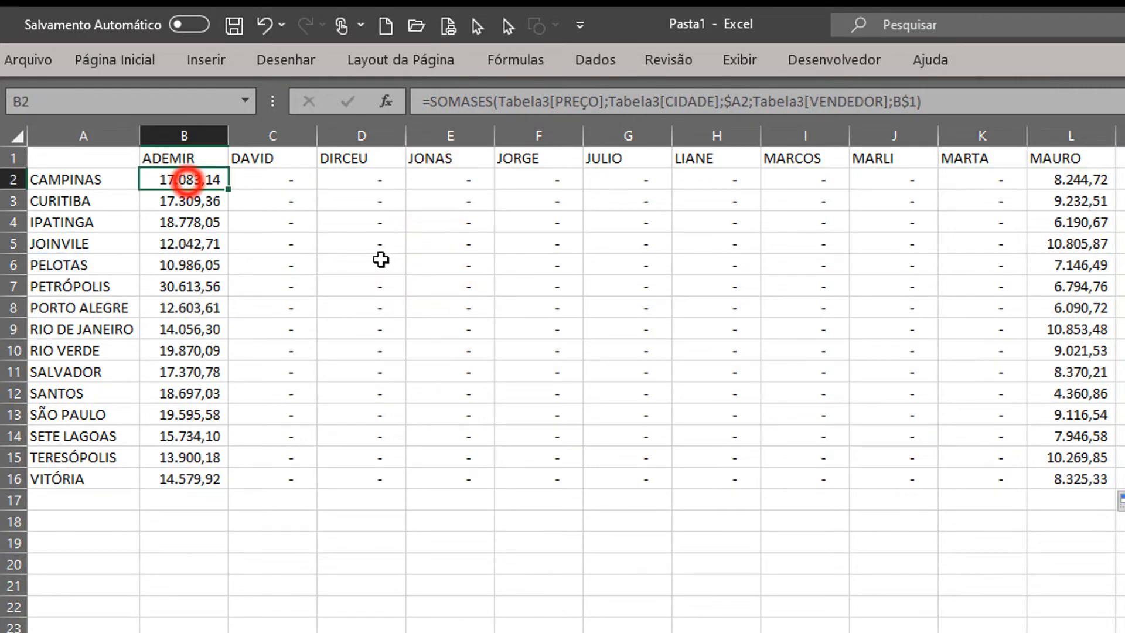
{"action": "key", "text": "Right"}
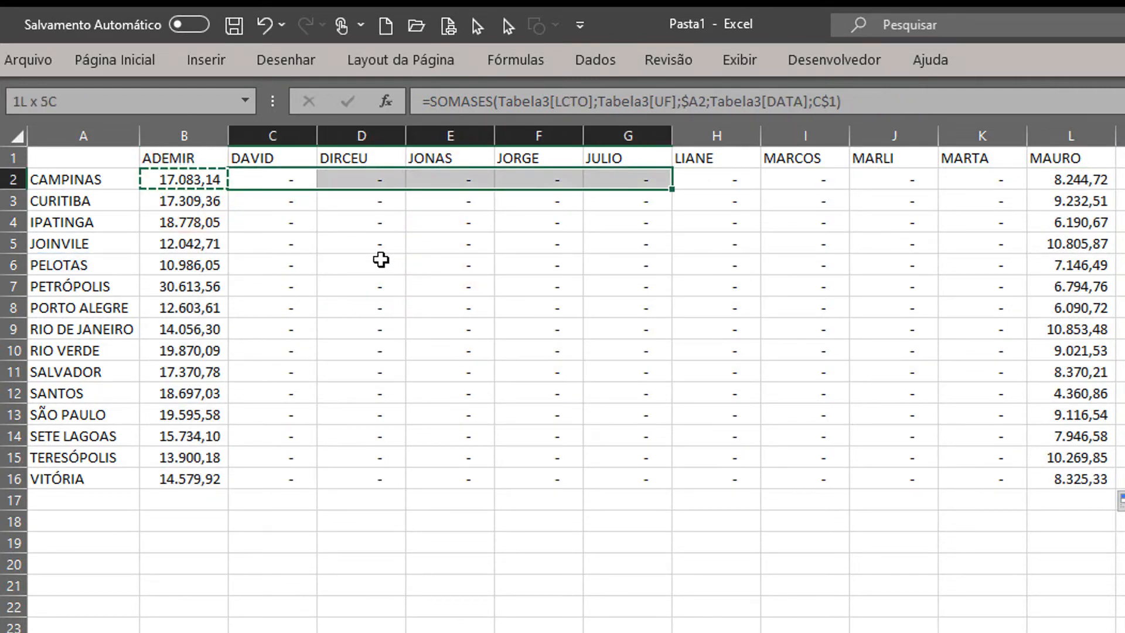
{"action": "key", "text": "ctrl+v"}
{"action": "key", "text": "Left"}
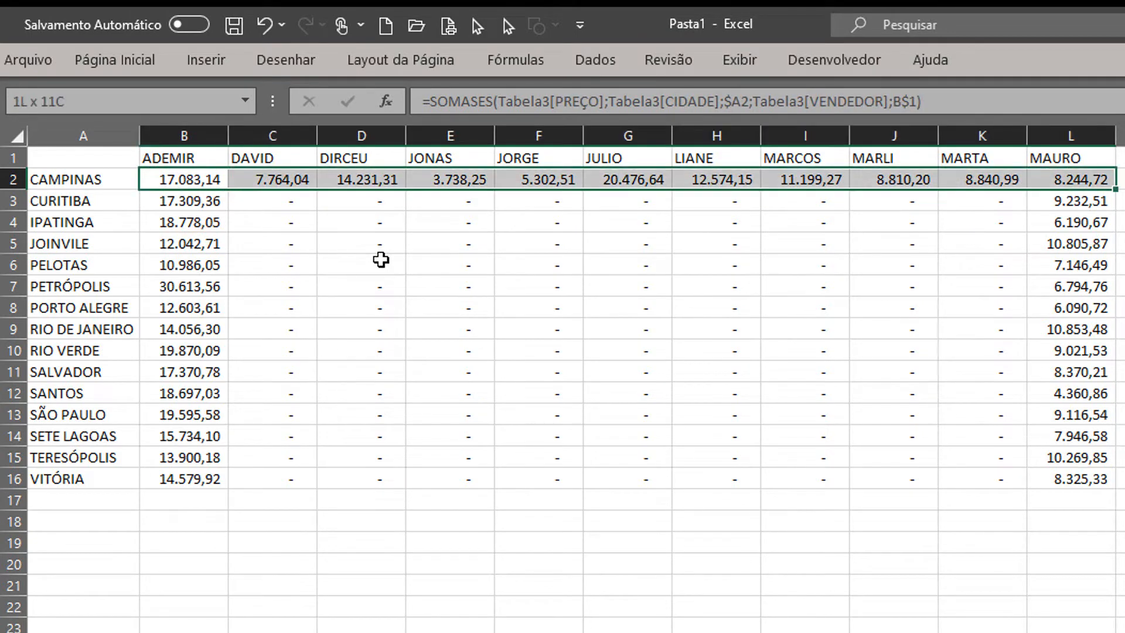
{"action": "key", "text": "ctrl+v"}
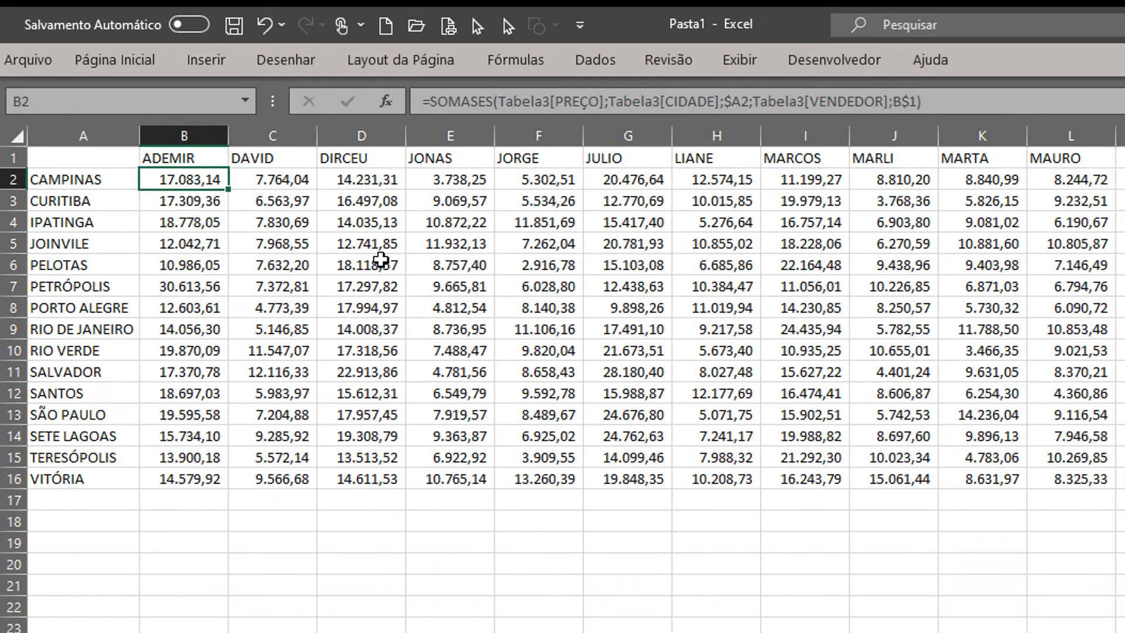
Check the pasted formulas around B2 and look over the whole totals block B2:L16.
{"action": "key", "text": "Right"}
{"action": "key", "text": "Right"}
{"action": "key", "text": "Down"}
{"action": "key", "text": "Left"}
{"action": "key", "text": "Left"}
{"action": "key", "text": "Up"}
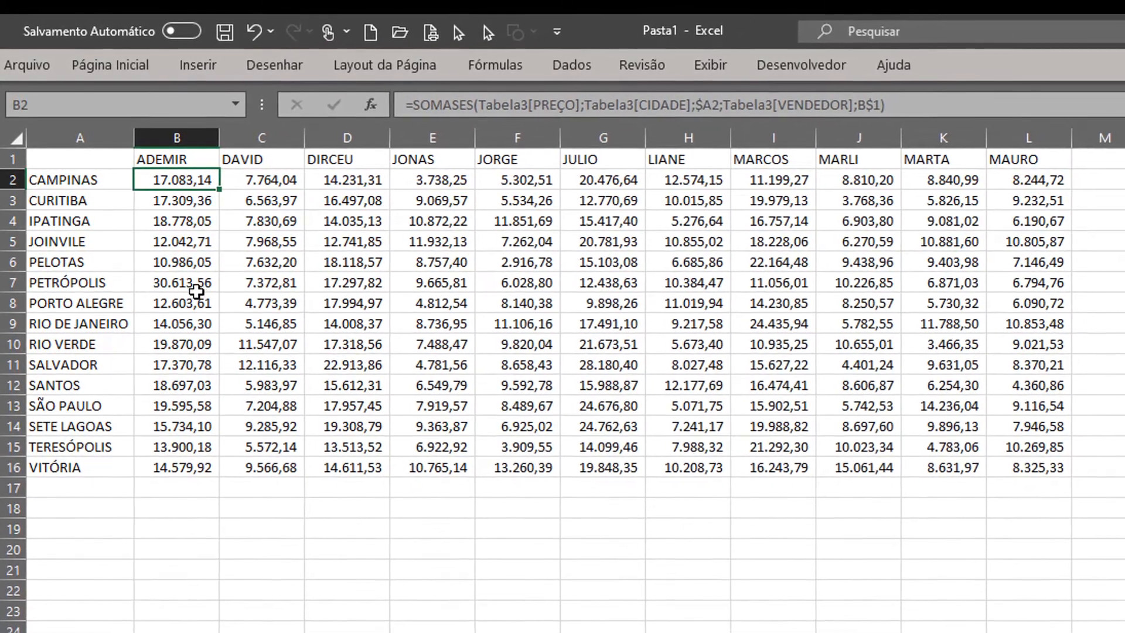
{"action": "left_click", "coordinate": [190, 287]}
{"action": "left_click_drag", "start_coordinate": [176, 180], "coordinate": [954, 455]}
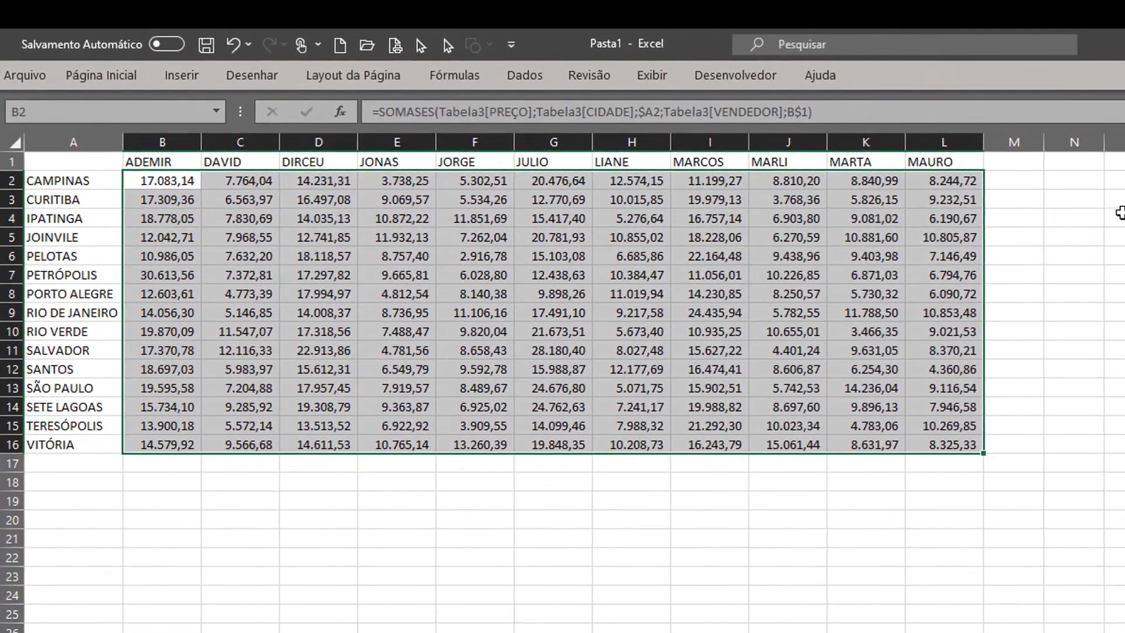
Enter =SOMA(B2:L16) in N2 to total the whole summary block.
{"action": "left_click", "coordinate": [1101, 181]}
{"action": "type", "text": "=SO"}
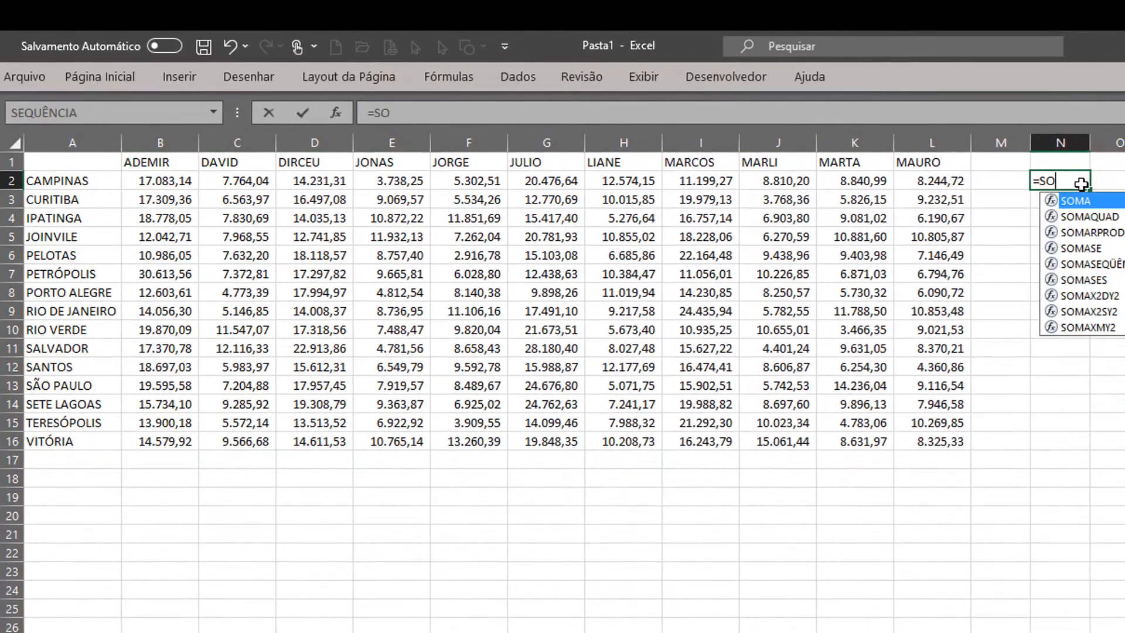
{"action": "type", "text": "MA("}
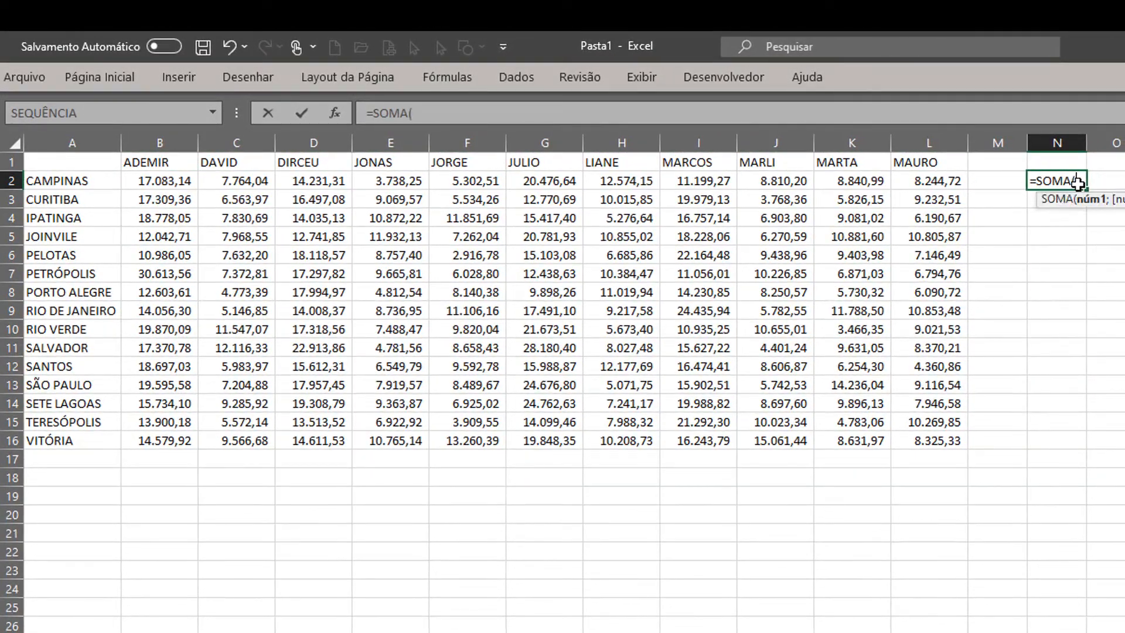
{"action": "key", "text": "Left"}
{"action": "key", "text": "Left"}
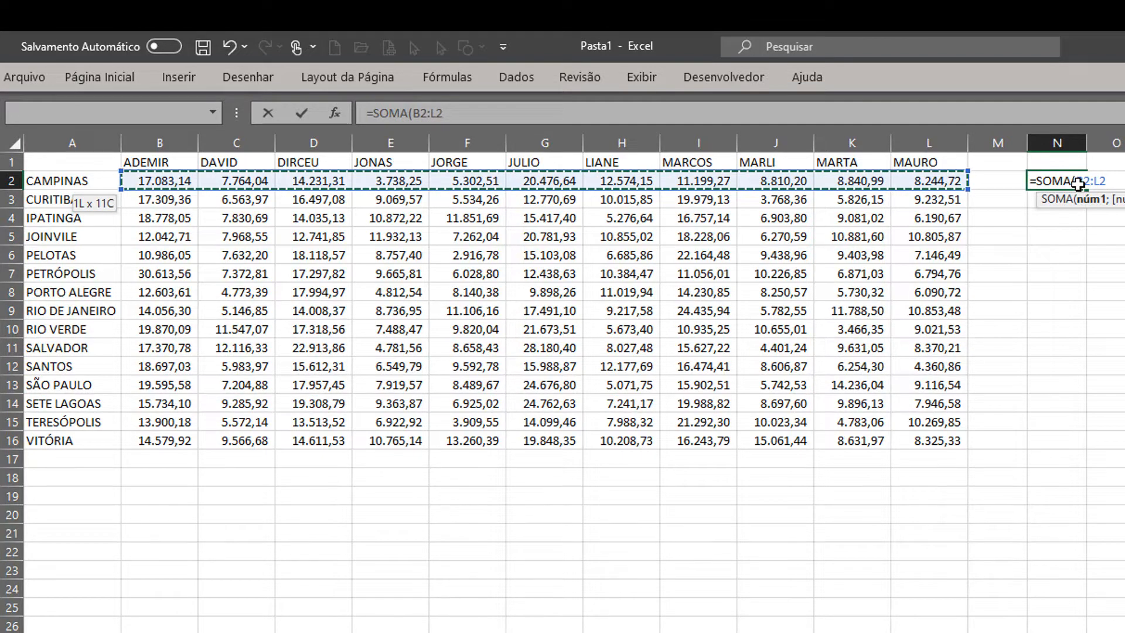
{"action": "key", "text": "Return"}
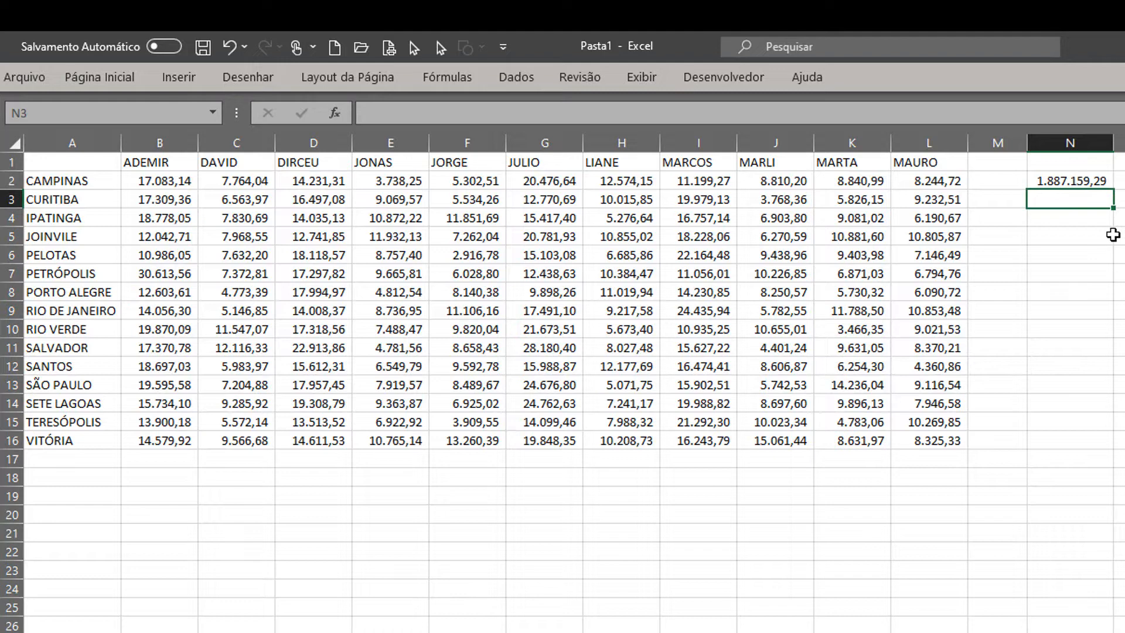
Enter a SOMA formula in N3 that totals the sales table's entire PREÇO column for comparison.
{"action": "type", "text": "=soma("}
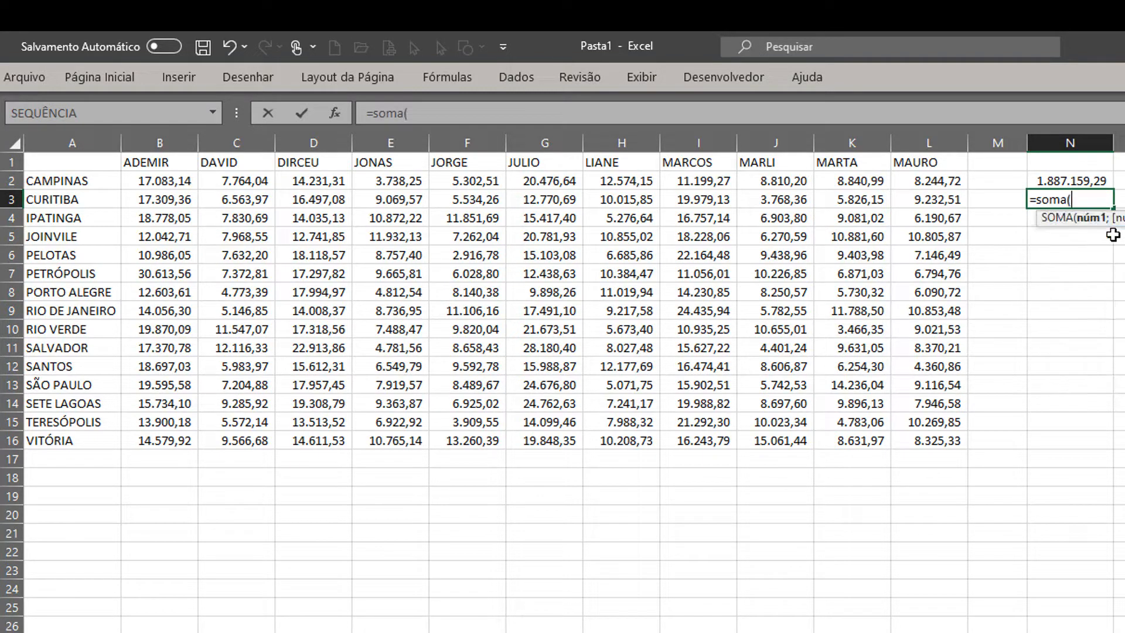
{"action": "key", "text": "ctrl+Page_Down"}
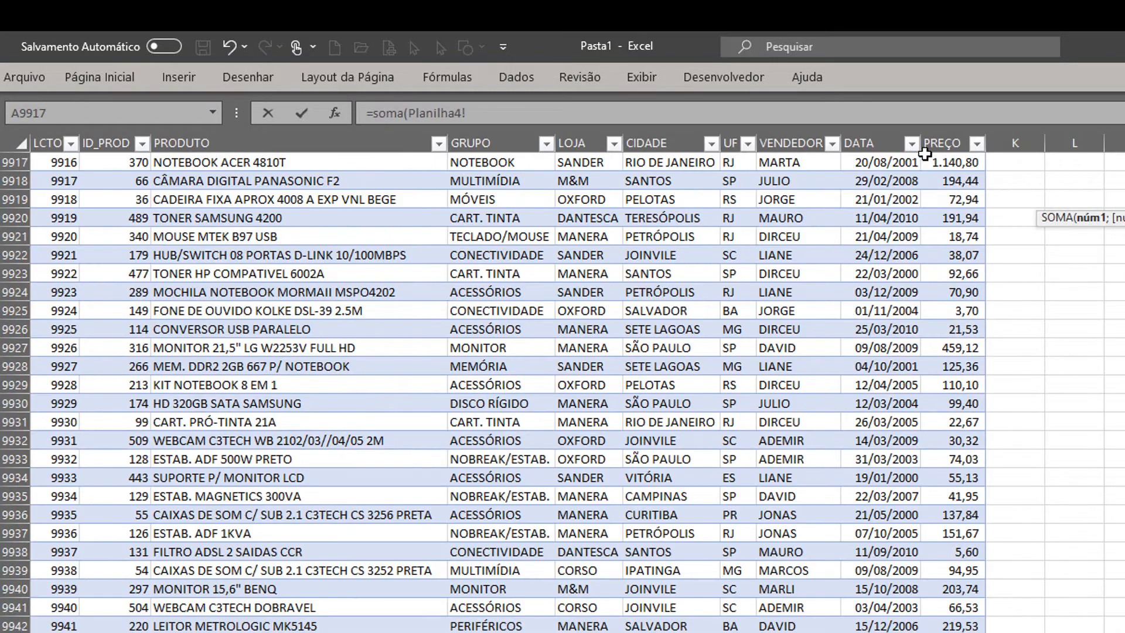
{"action": "left_click", "coordinate": [938, 135]}
{"action": "key", "text": "Return"}
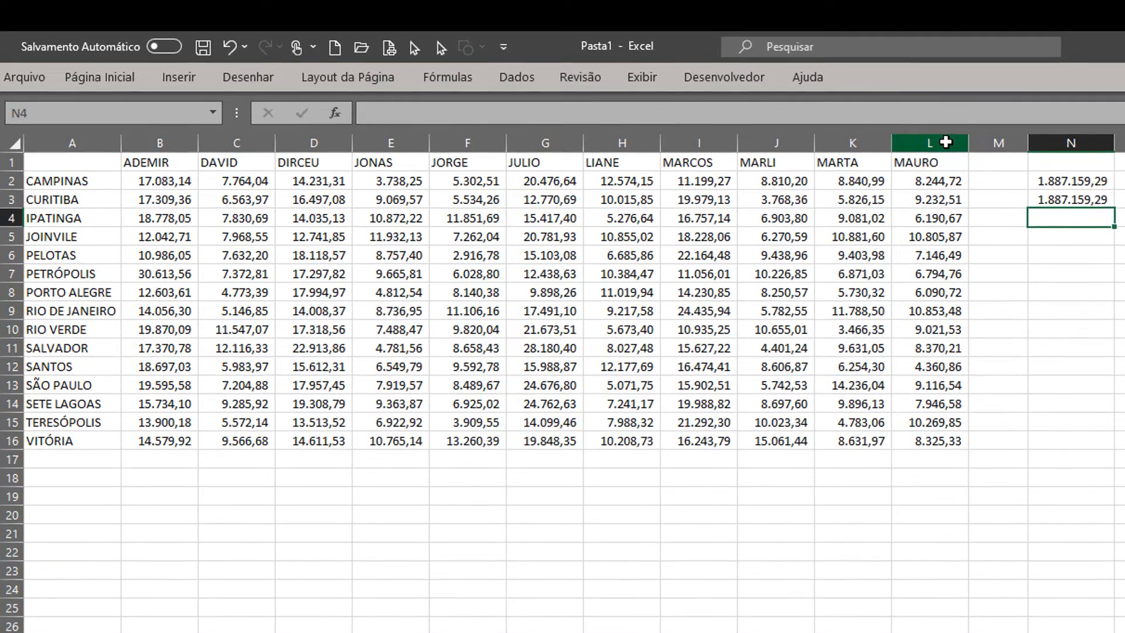
Clear the two check totals in N2 and N3.
{"action": "key", "text": "Up"}
{"action": "key", "text": "Up"}
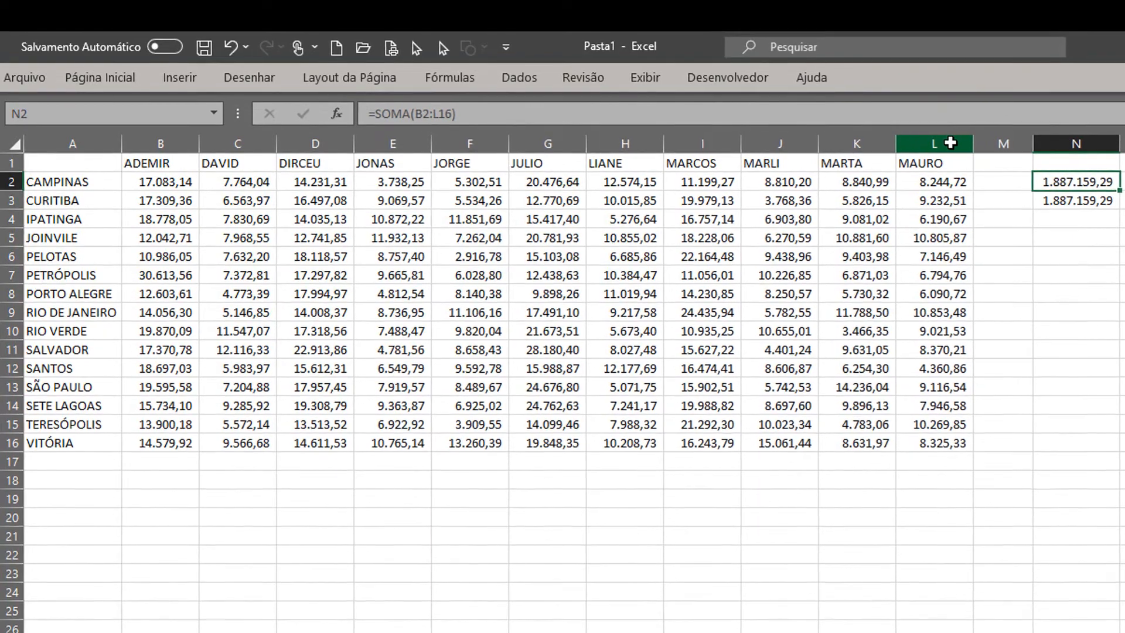
{"action": "key", "text": "Delete"}
{"action": "key", "text": "Down"}
{"action": "key", "text": "Delete"}
Try deleting the salesperson headings in B1:L1 and undo the deletion.
{"action": "left_click_drag", "start_coordinate": [941, 163], "coordinate": [183, 160]}
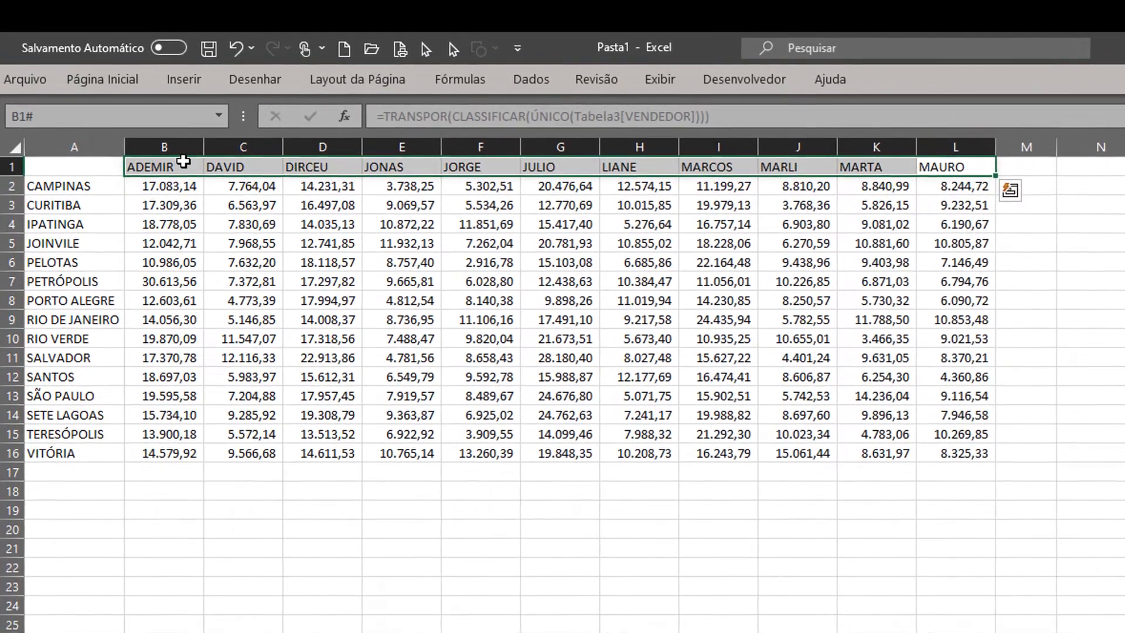
{"action": "key", "text": "Delete"}
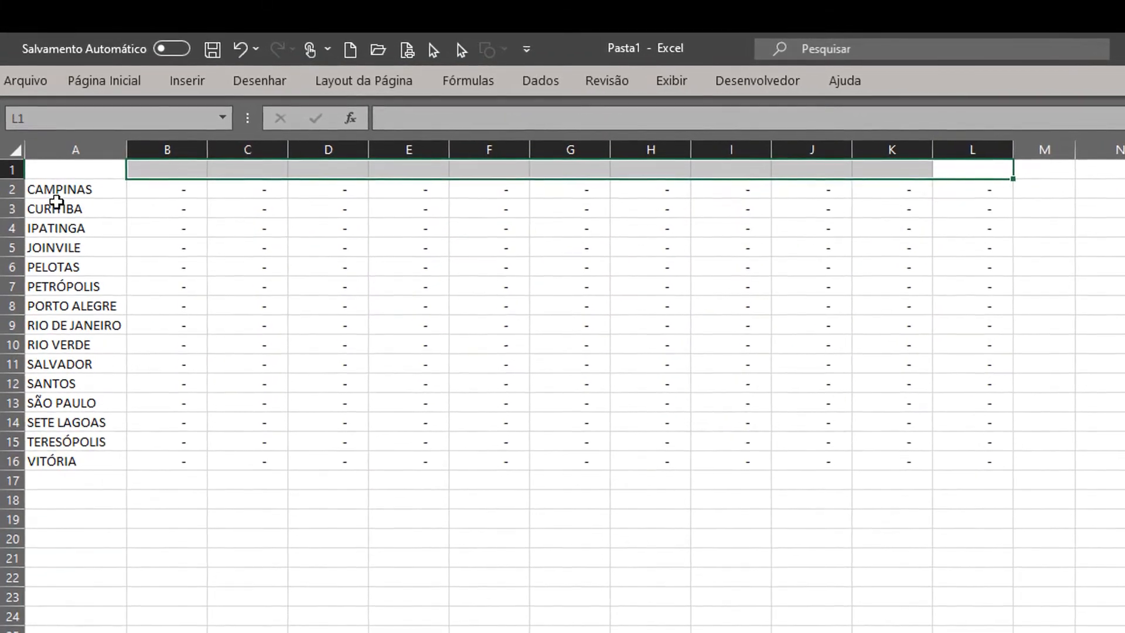
{"action": "key", "text": "ctrl+z"}
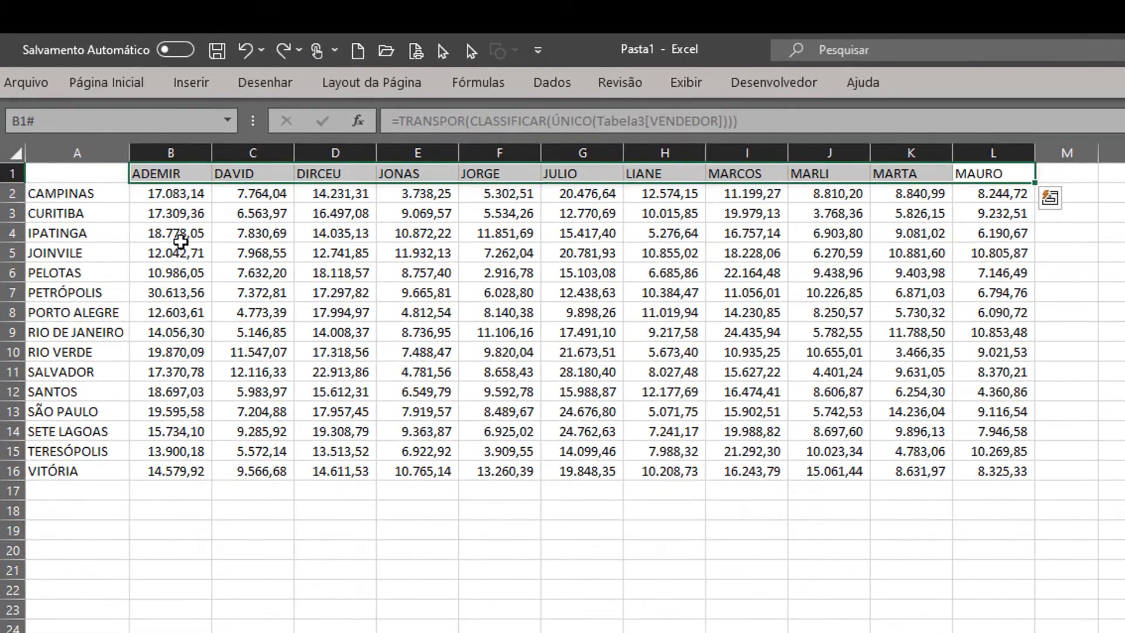
Make the salesperson headings in B1:L1 and the city names in A2:A16 bold.
{"action": "left_click_drag", "start_coordinate": [61, 195], "coordinate": [75, 475]}
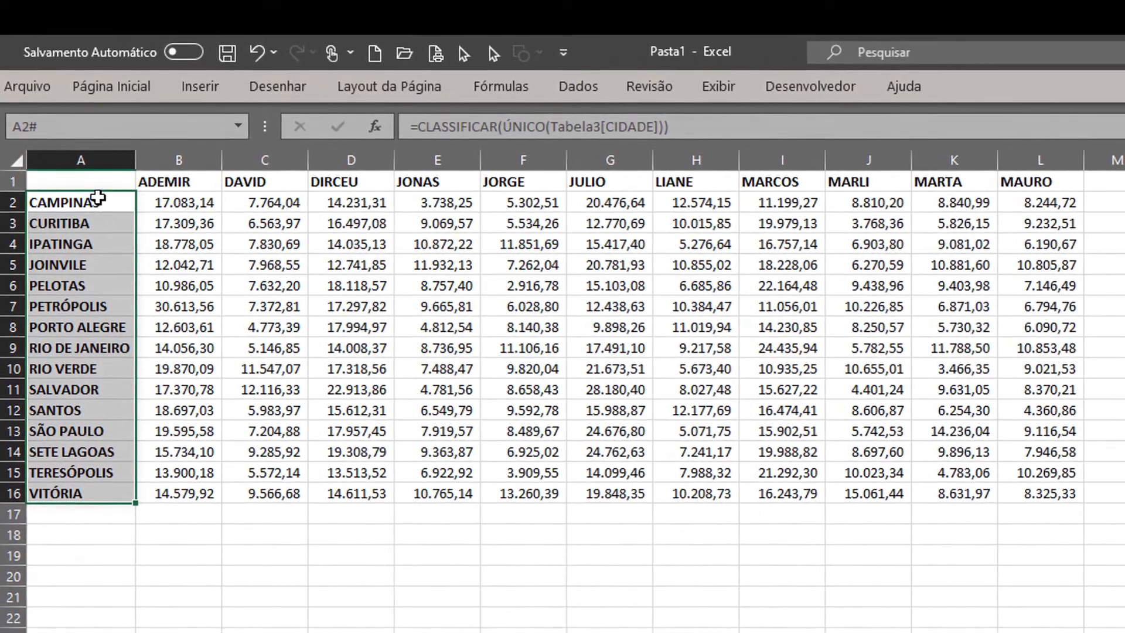
{"action": "left_click_drag", "start_coordinate": [95, 202], "coordinate": [86, 495]}
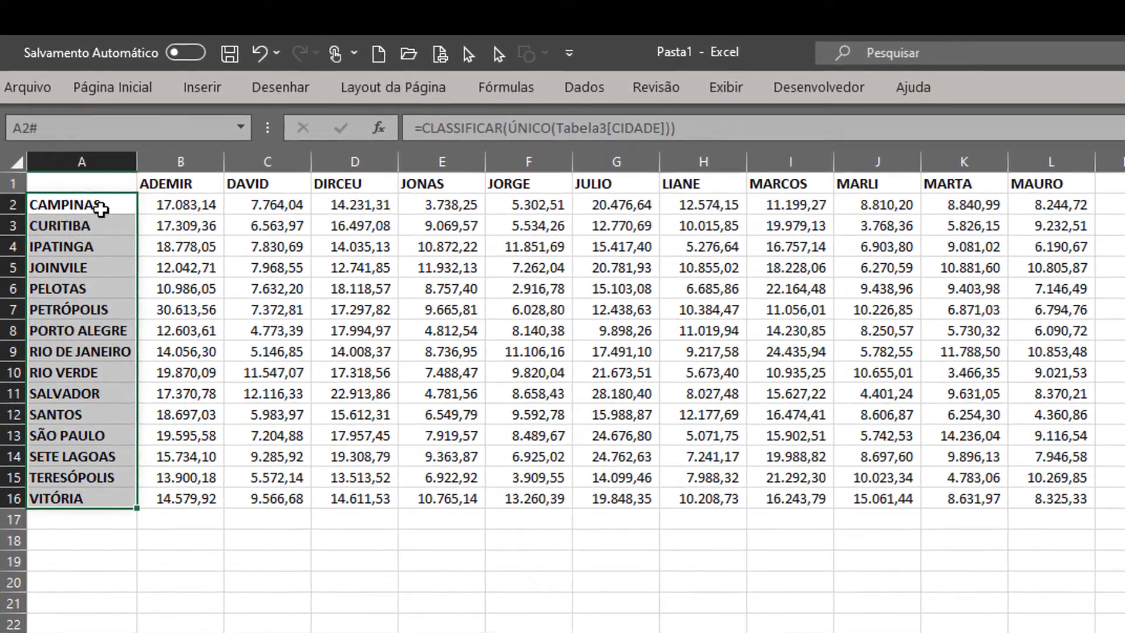
{"action": "left_click", "coordinate": [201, 206]}
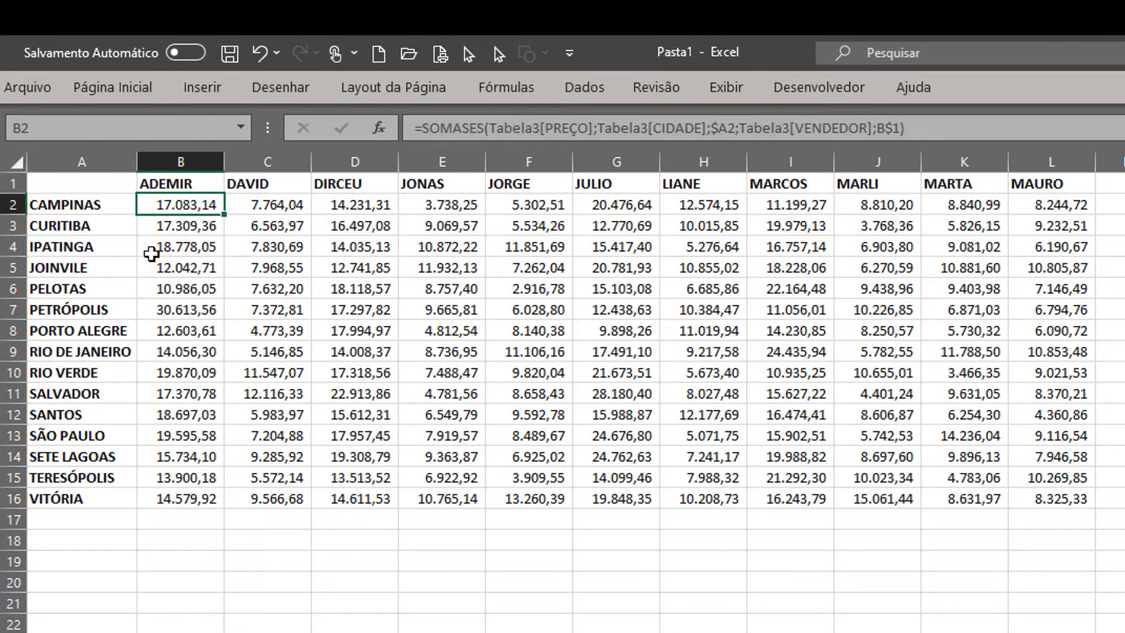
{"action": "left_click", "coordinate": [95, 205]}
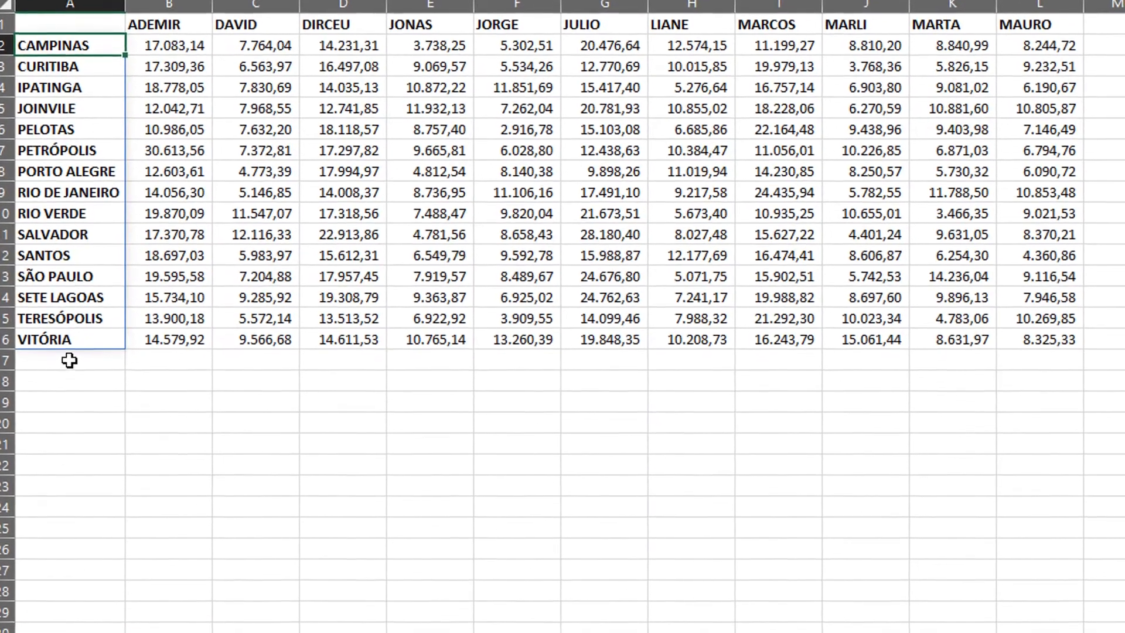
Start a new row below the sales table with LCTO 9959, ID_PROD 336 and product MOUSE GENIUS PS/2 - B.ROLAGEM PRETO.
{"action": "left_click", "coordinate": [65, 390]}
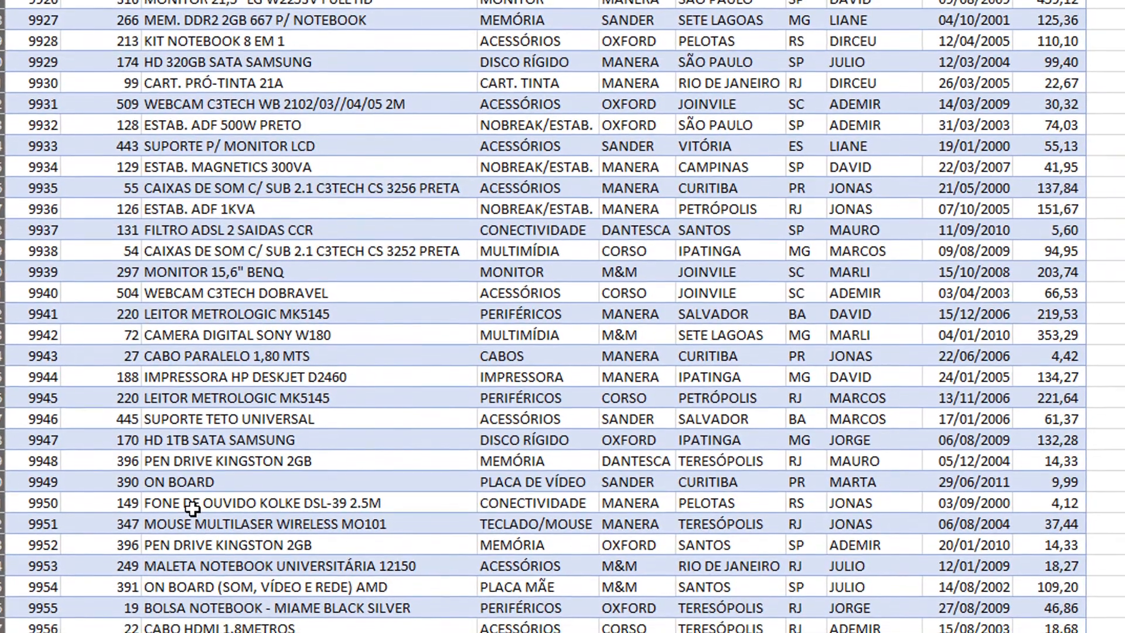
{"action": "key", "text": "ctrl+Home"}
{"action": "key", "text": "ctrl+Down"}
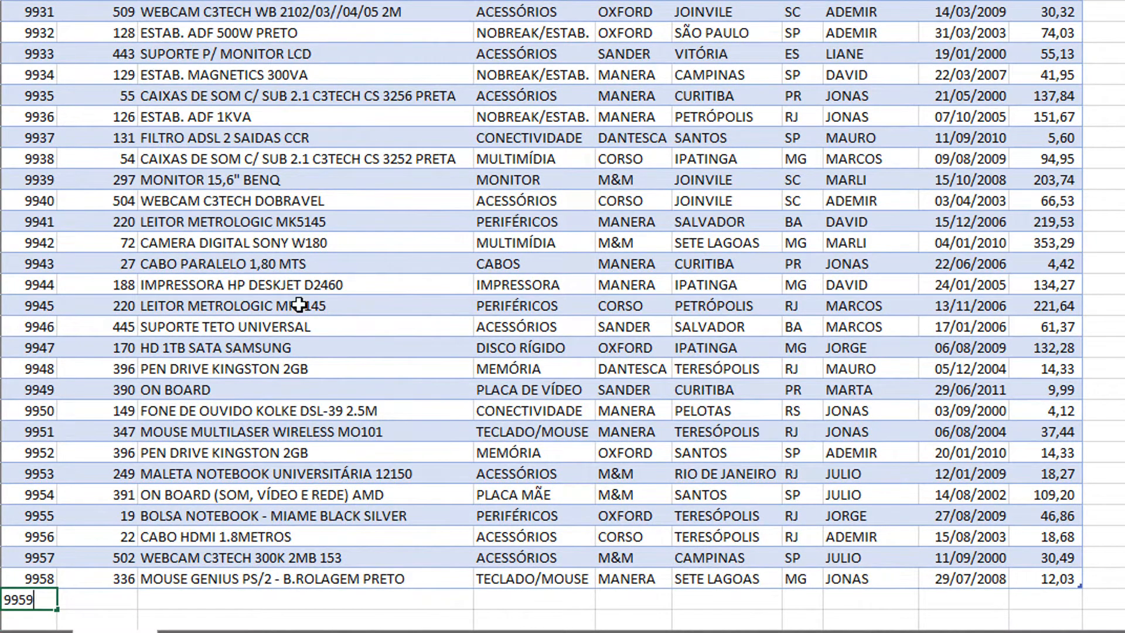
{"action": "scroll", "coordinate": [299, 306], "scroll_direction": "down", "scroll_amount": 5}
{"action": "left_click", "coordinate": [125, 283]}
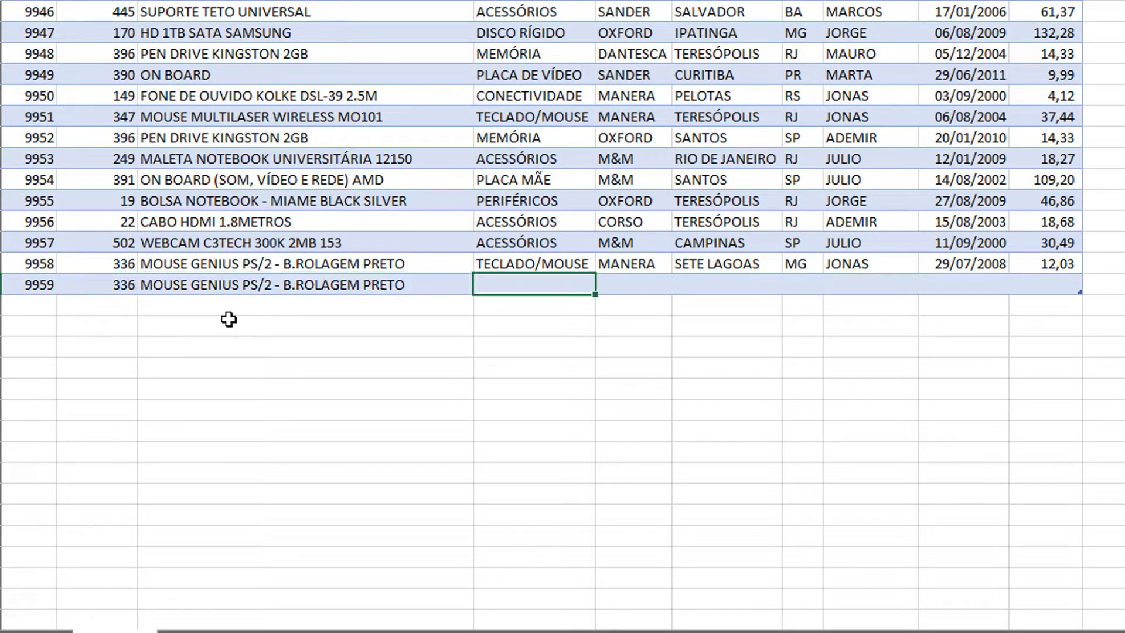
Fill the new row 9959 with GRUPO TECLADO/MOUSE, LOJA MANERA and CIDADE SETE LAGOAS.
{"action": "type", "text": "TECLADO/MOUSE"}
{"action": "key", "text": "Tab"}
{"action": "type", "text": "MA"}
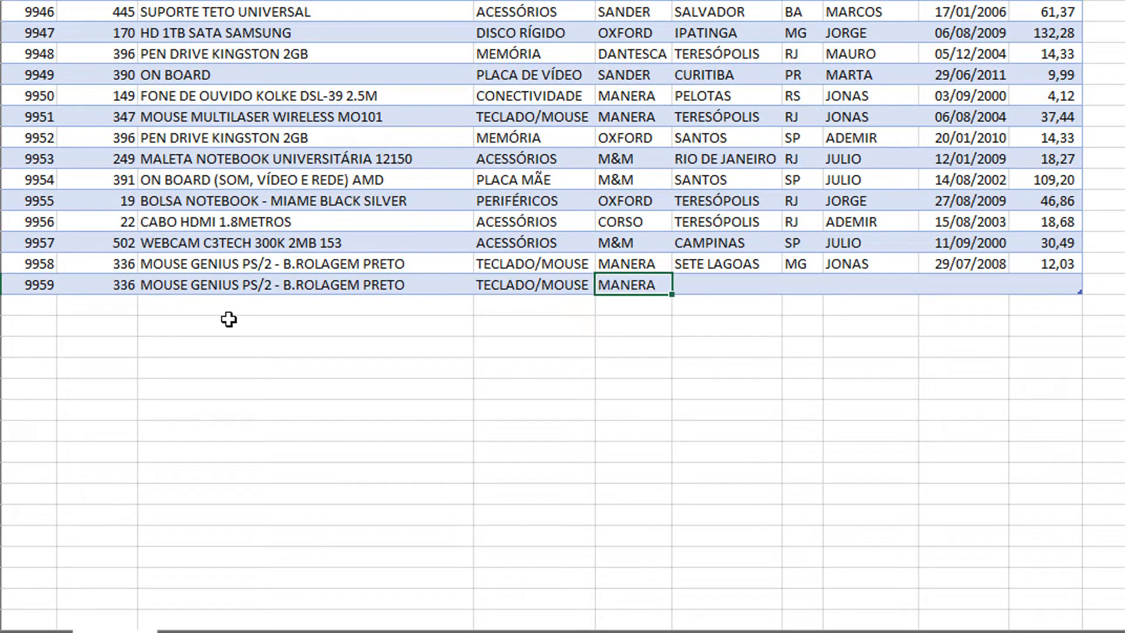
{"action": "key", "text": "Tab"}
{"action": "type", "text": "SE"}
{"action": "key", "text": "Tab"}
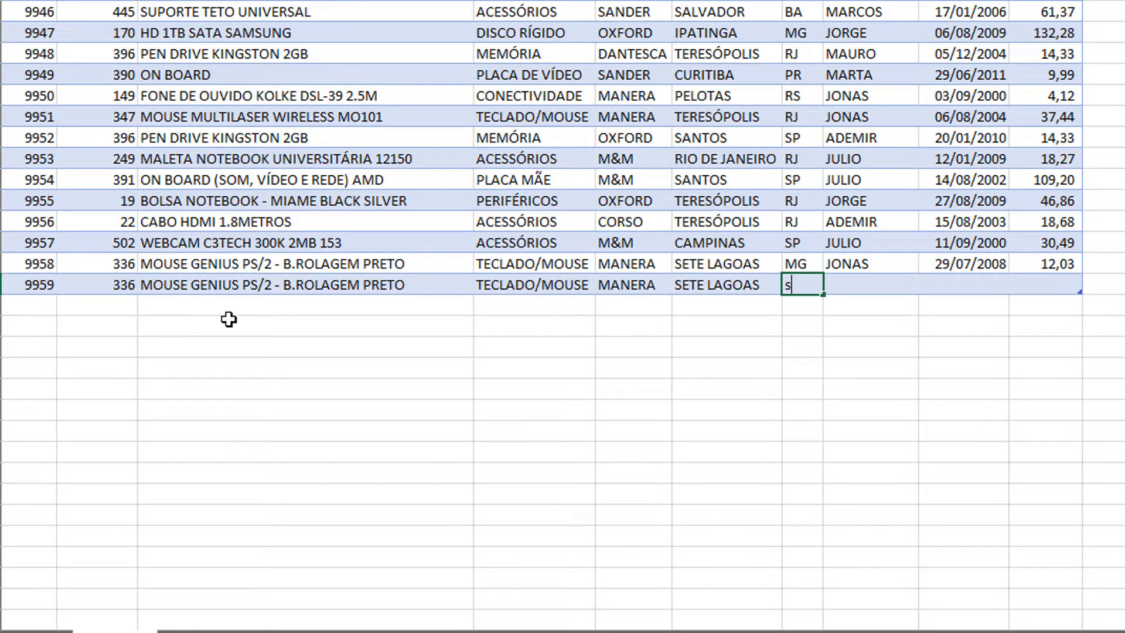
Enter UF SC, the salesperson's name in VENDEDOR and DATA 29/07/2008 for record 9959.
{"action": "type", "text": "SC"}
{"action": "key", "text": "Tab"}
{"action": "type", "text": "V"}
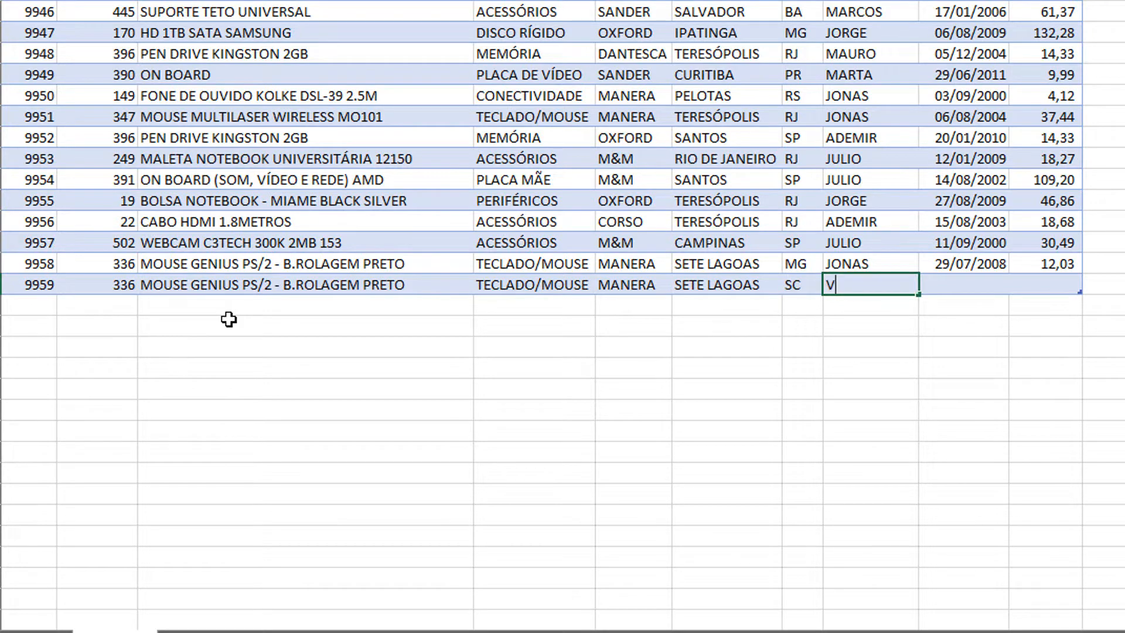
{"action": "type", "text": "IDEIRA"}
{"action": "key", "text": "Tab"}
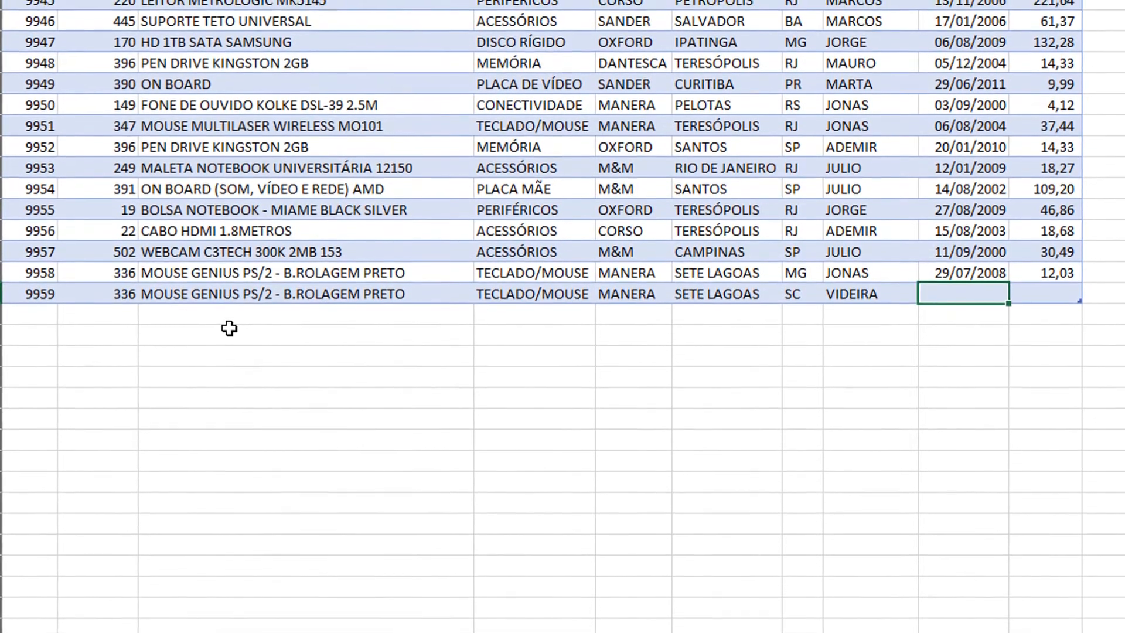
{"action": "type", "text": "29/07/2008"}
{"action": "key", "text": "Tab"}
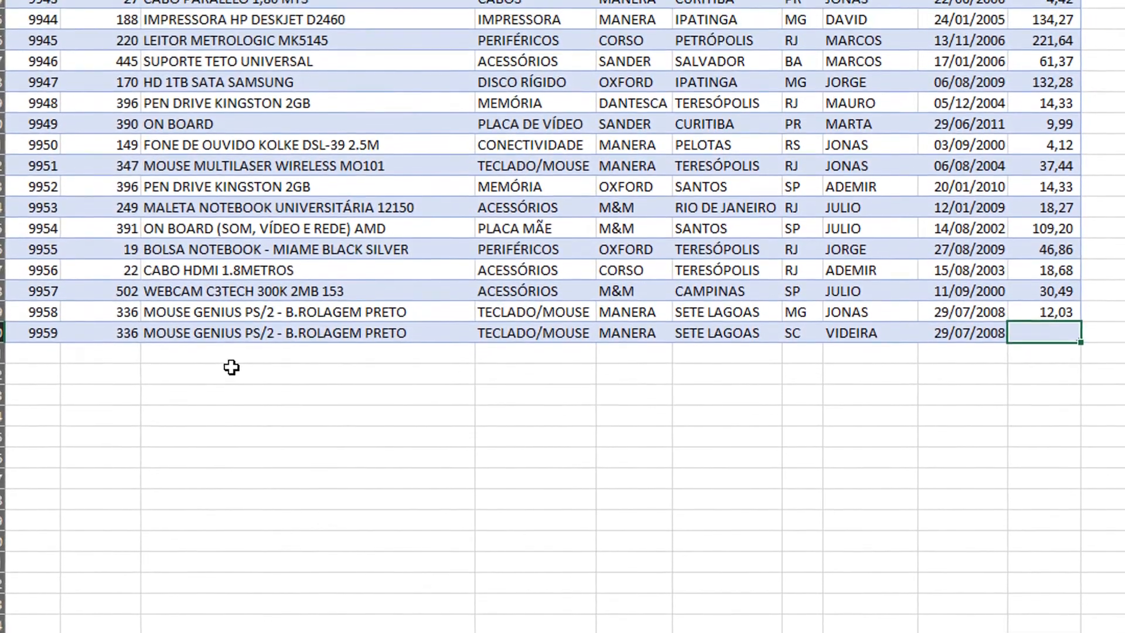
Enter 100 in the PREÇO column of record 9959.
{"action": "type", "text": "1000"}
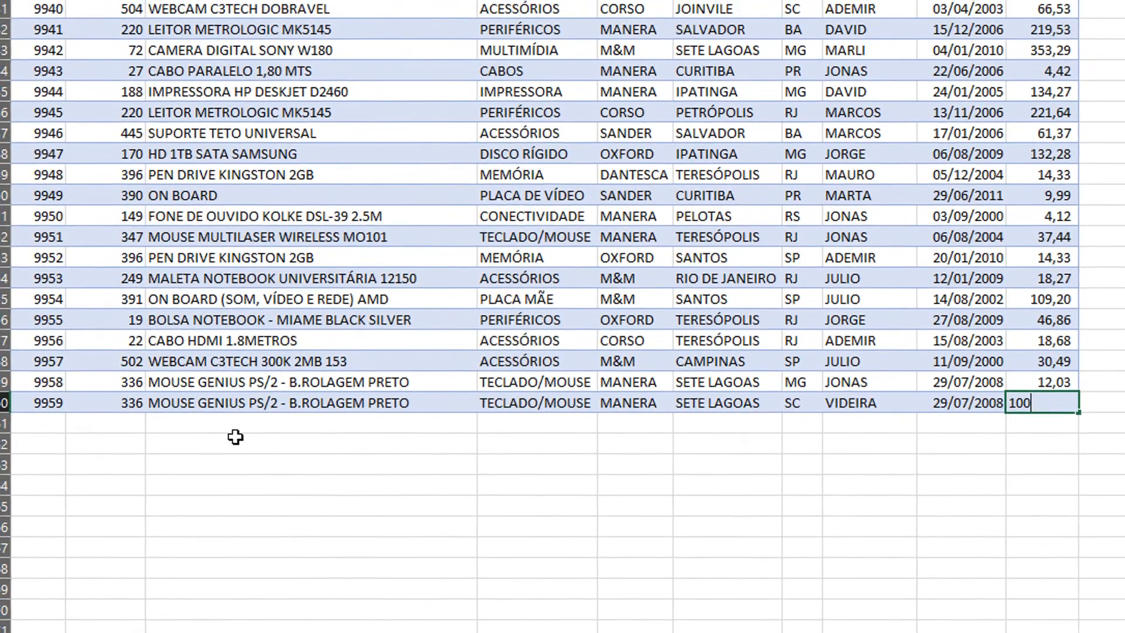
{"action": "key", "text": "BackSpace"}
{"action": "key", "text": "Return"}
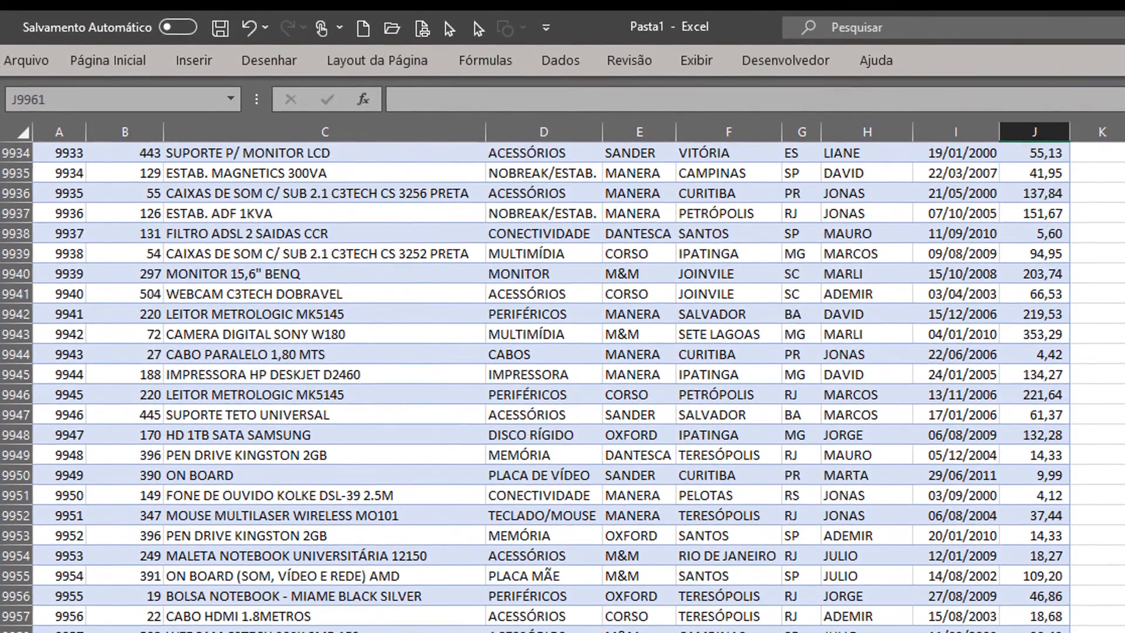
Make the new salesperson heading in M1 of the summary sheet bold.
{"action": "key", "text": "ctrl+Page_Down"}
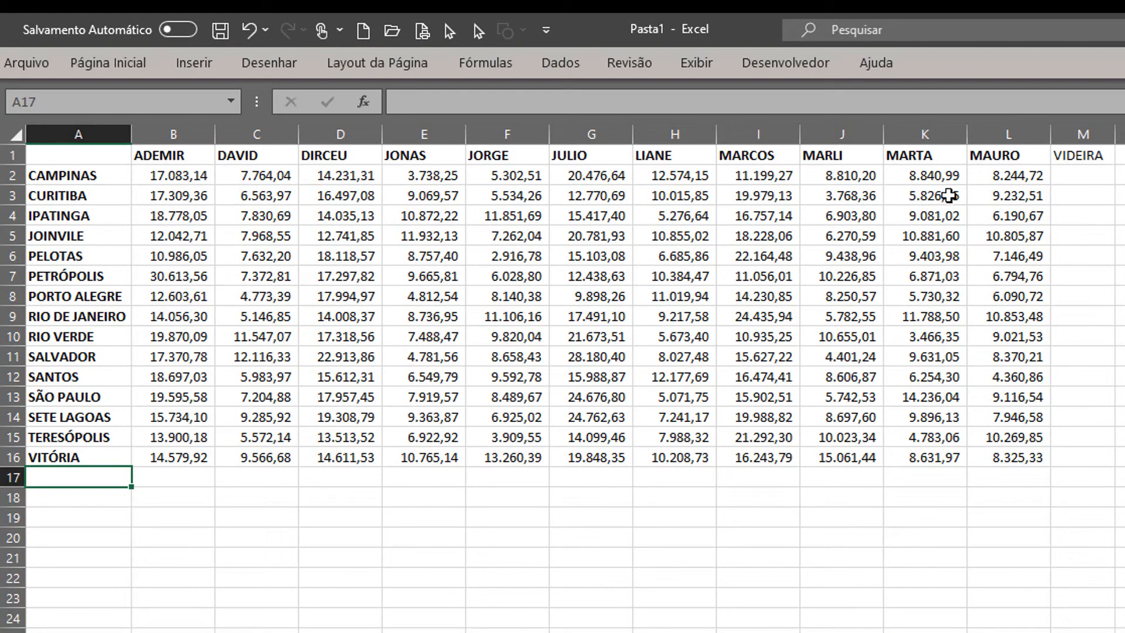
{"action": "left_click", "coordinate": [1092, 157]}
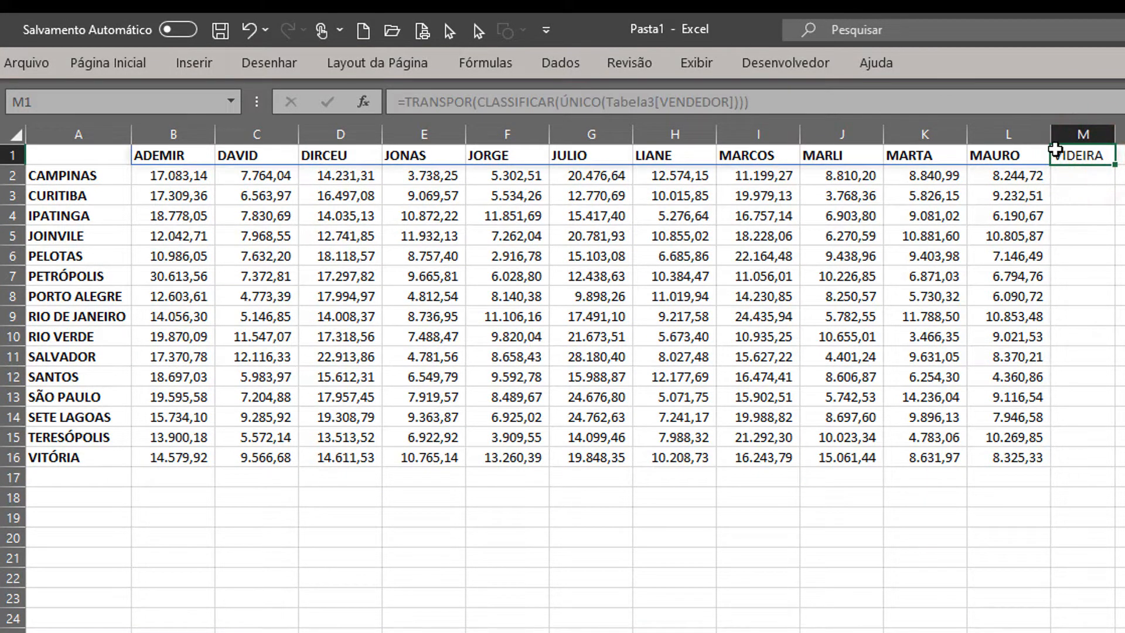
{"action": "key", "text": "ctrl+n"}
{"action": "left_click", "coordinate": [191, 154]}
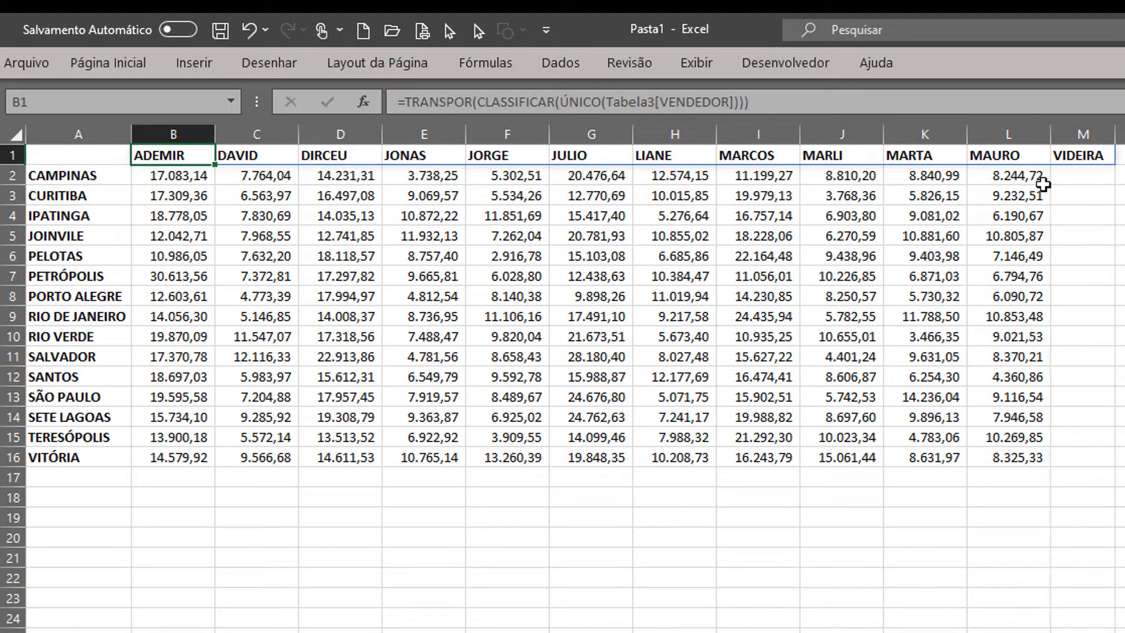
Examine the SOMASES formula in L2 and compare it with the empty cell M2 under the new heading.
{"action": "left_click", "coordinate": [1073, 179]}
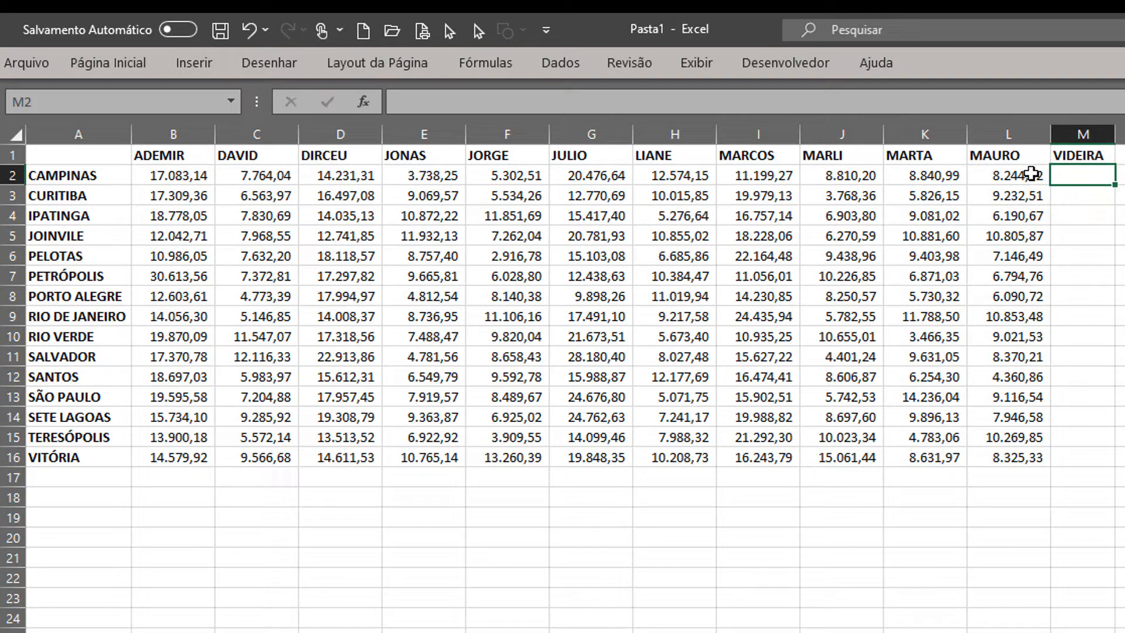
{"action": "left_click", "coordinate": [1031, 174]}
{"action": "double_click", "coordinate": [1031, 174]}
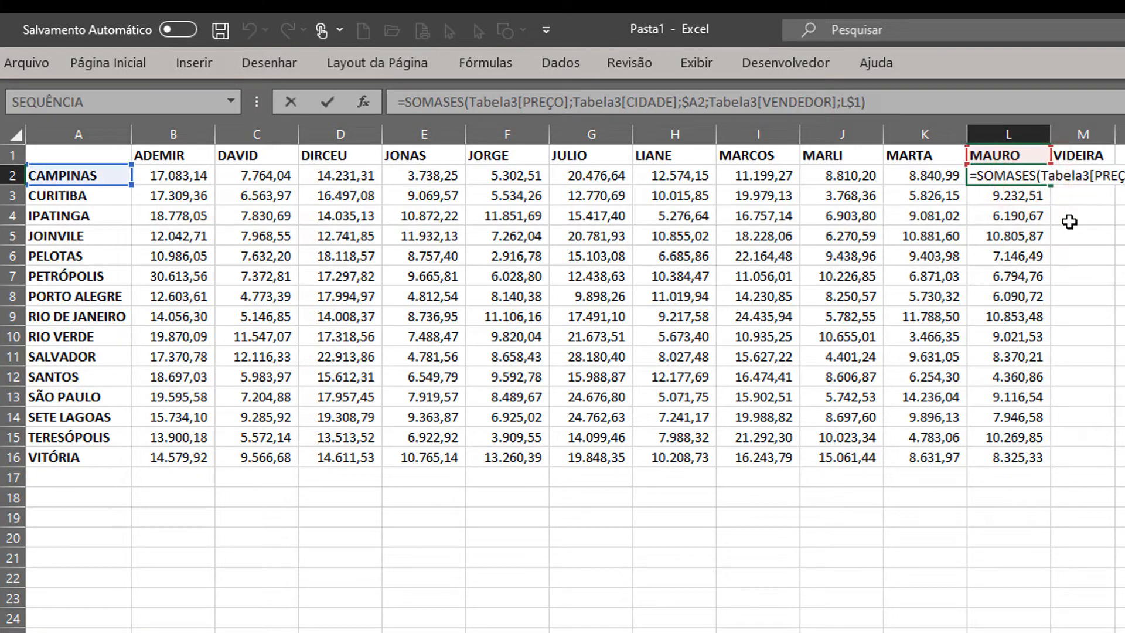
{"action": "key", "text": "Escape"}
{"action": "left_click", "coordinate": [1084, 176]}
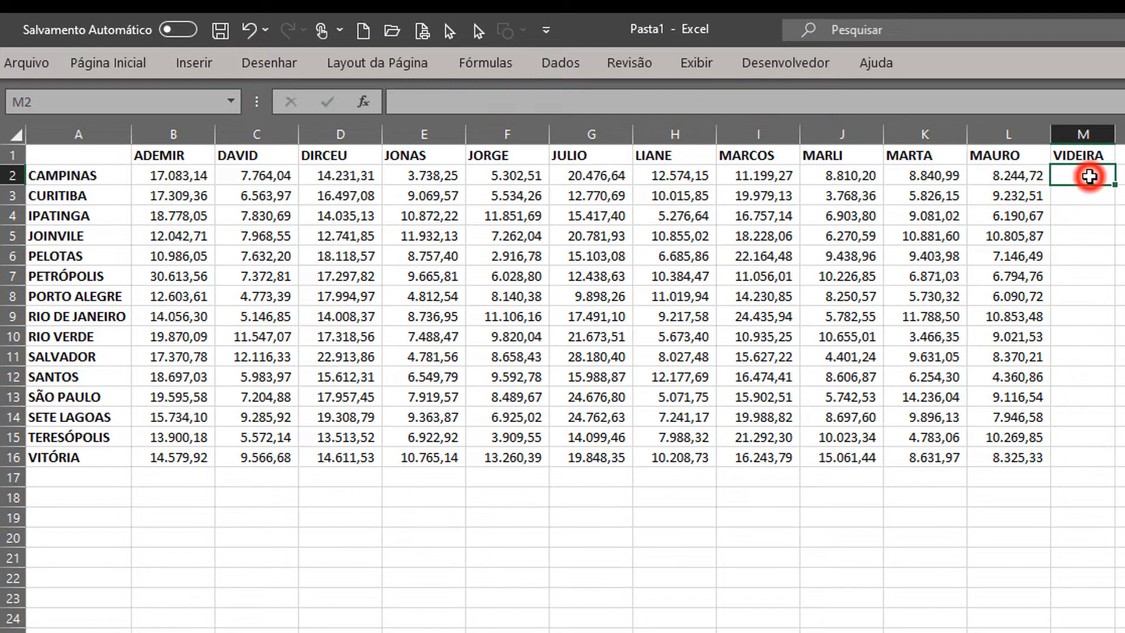
{"action": "left_click", "coordinate": [1032, 176]}
{"action": "double_click", "coordinate": [1031, 176]}
{"action": "key", "text": "Escape"}
{"action": "key", "text": "F2"}
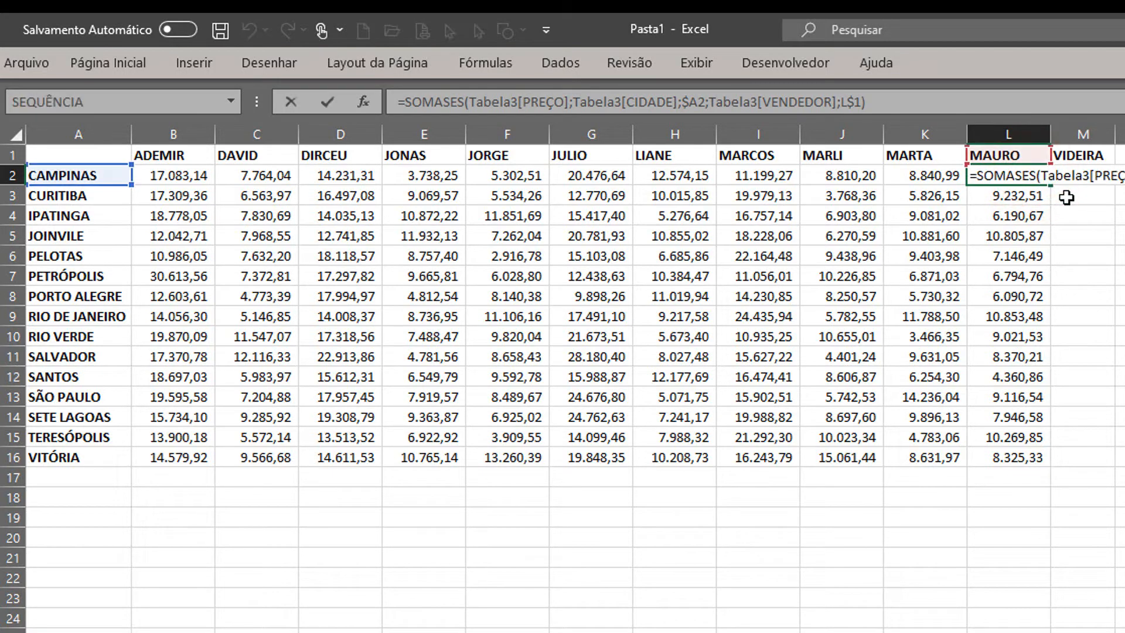
{"action": "key", "text": "Escape"}
{"action": "left_click", "coordinate": [1081, 175]}
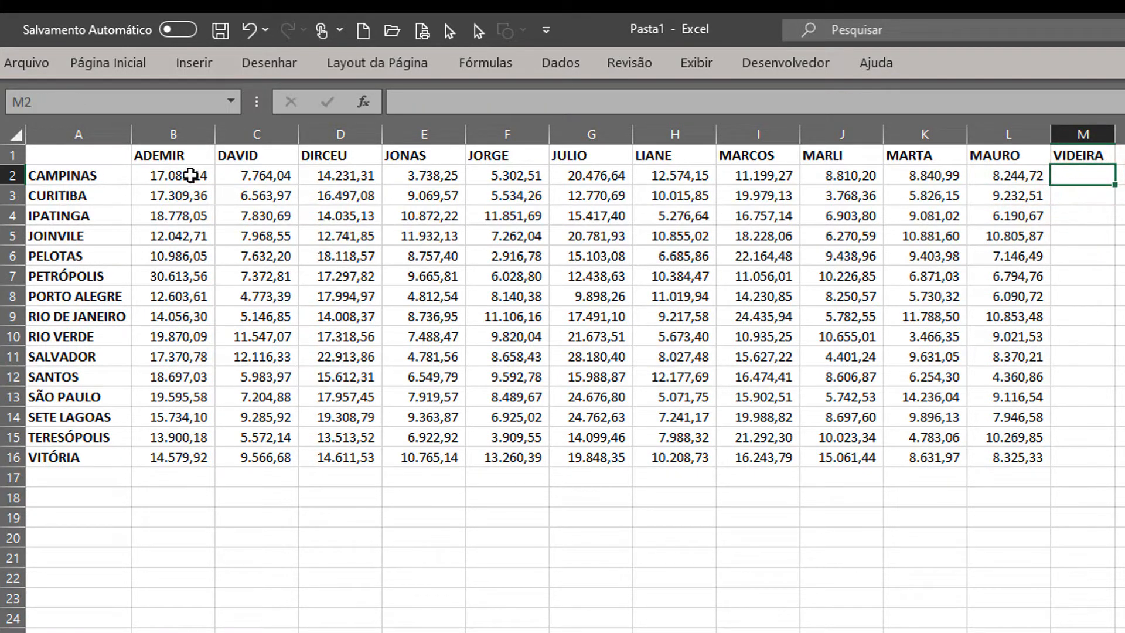
Change B2's criteria to spilled ranges: =SOMASES(Tabela3[PREÇO];Tabela3[CIDADE];$A2#;Tabela3[VENDEDOR];B$1#).
{"action": "left_click", "coordinate": [190, 176]}
{"action": "double_click", "coordinate": [190, 176]}
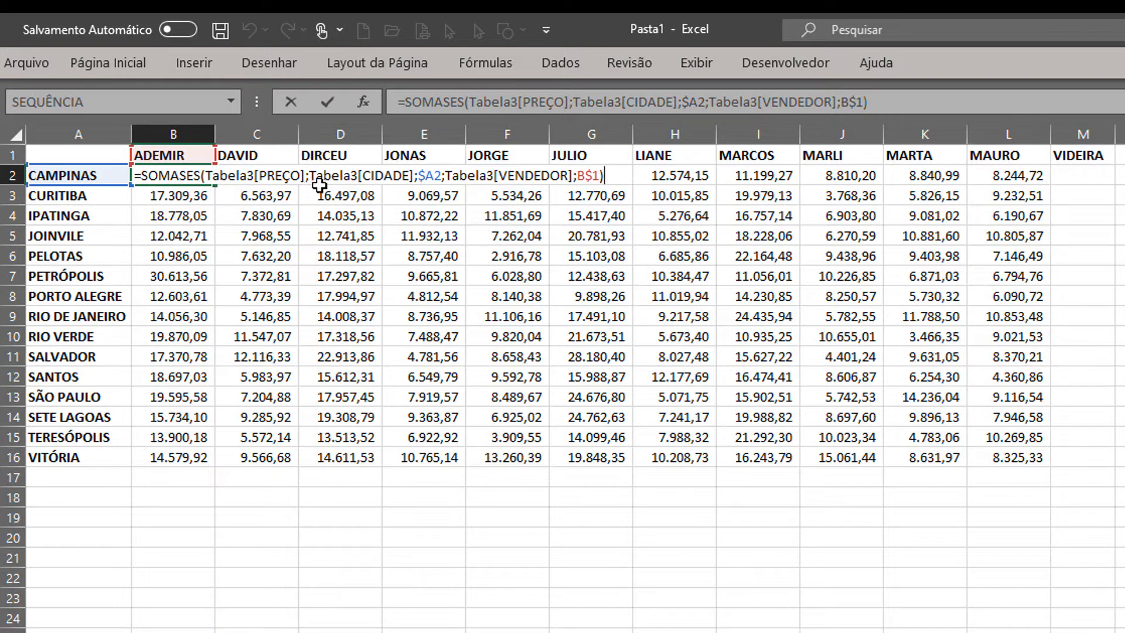
{"action": "left_click", "coordinate": [442, 174]}
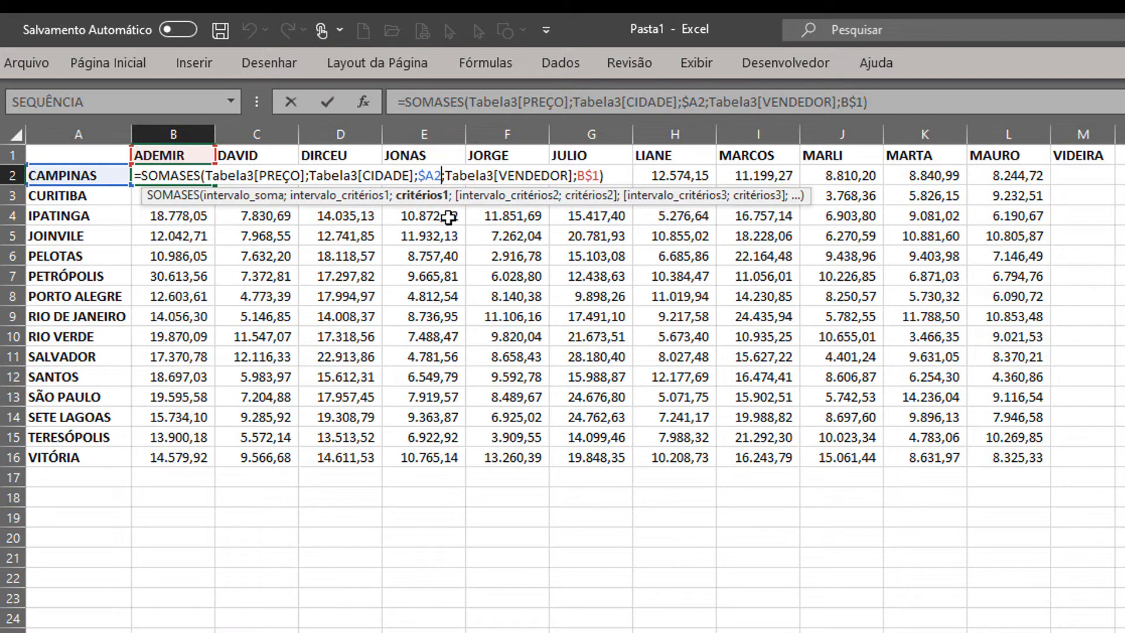
{"action": "type", "text": "#"}
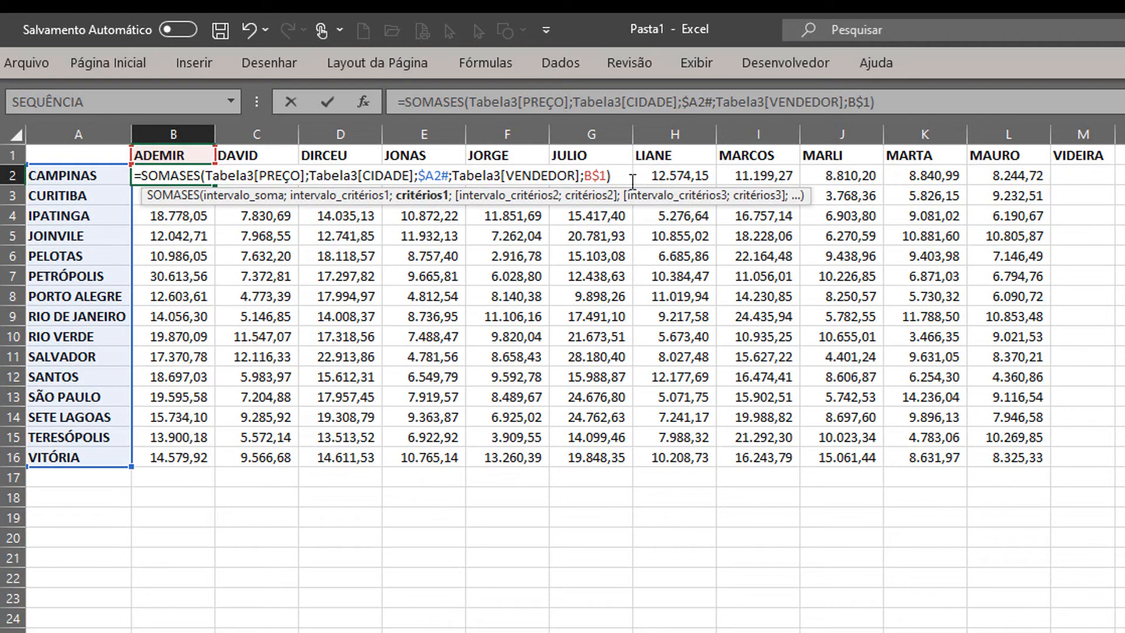
{"action": "left_click", "coordinate": [610, 174]}
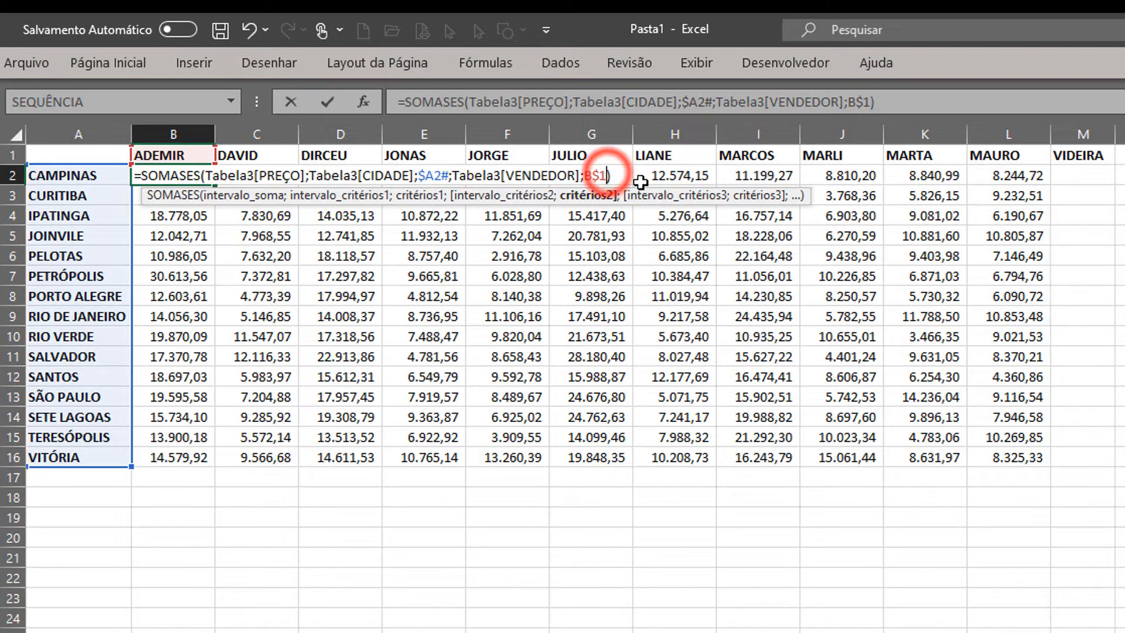
{"action": "type", "text": "#"}
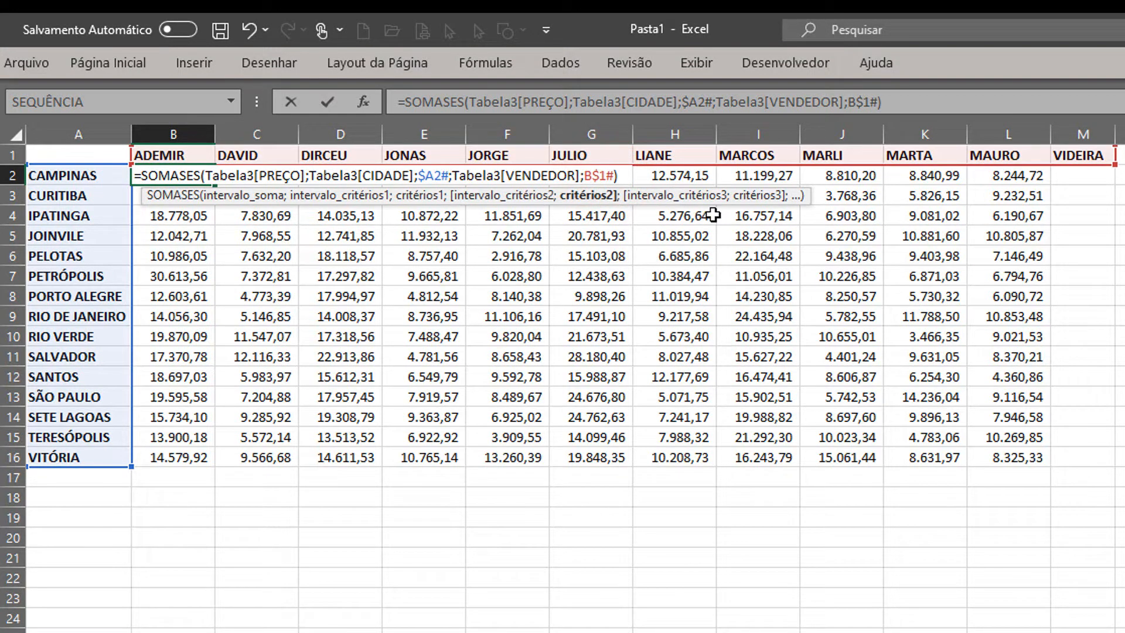
{"action": "key", "text": "Return"}
Clear the old individual SOMASES formulas from C2:L2 and B3:L16 so the array in B2 can spill.
{"action": "key", "text": "Right"}
{"action": "key", "text": "Up"}
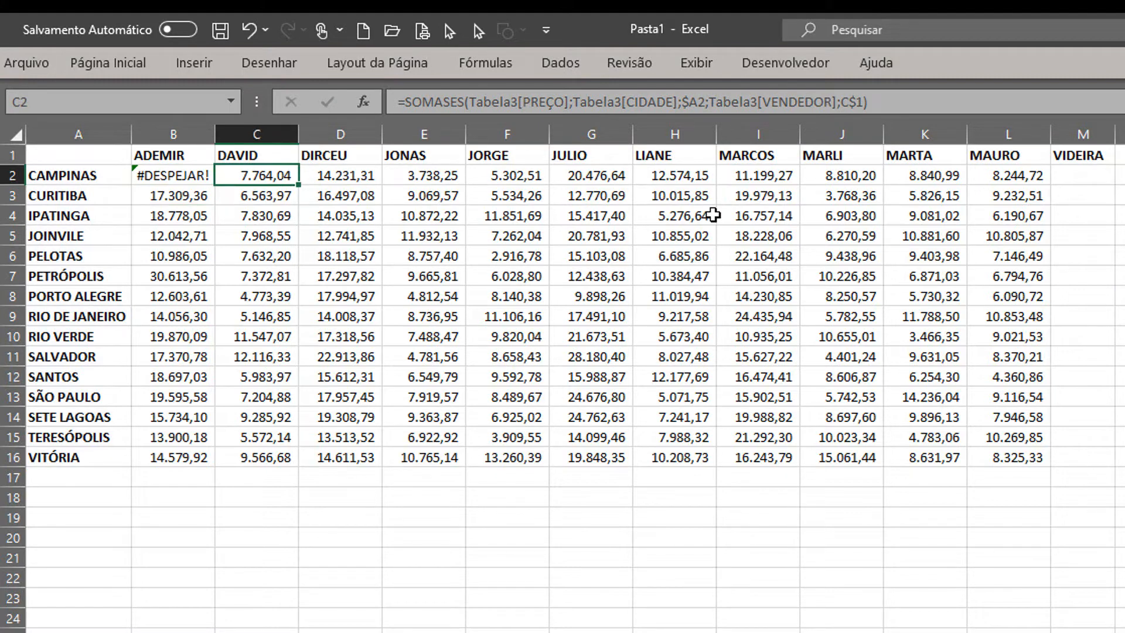
{"action": "key", "text": "shift+Right"}
{"action": "key", "text": "Delete"}
{"action": "key", "text": "Down"}
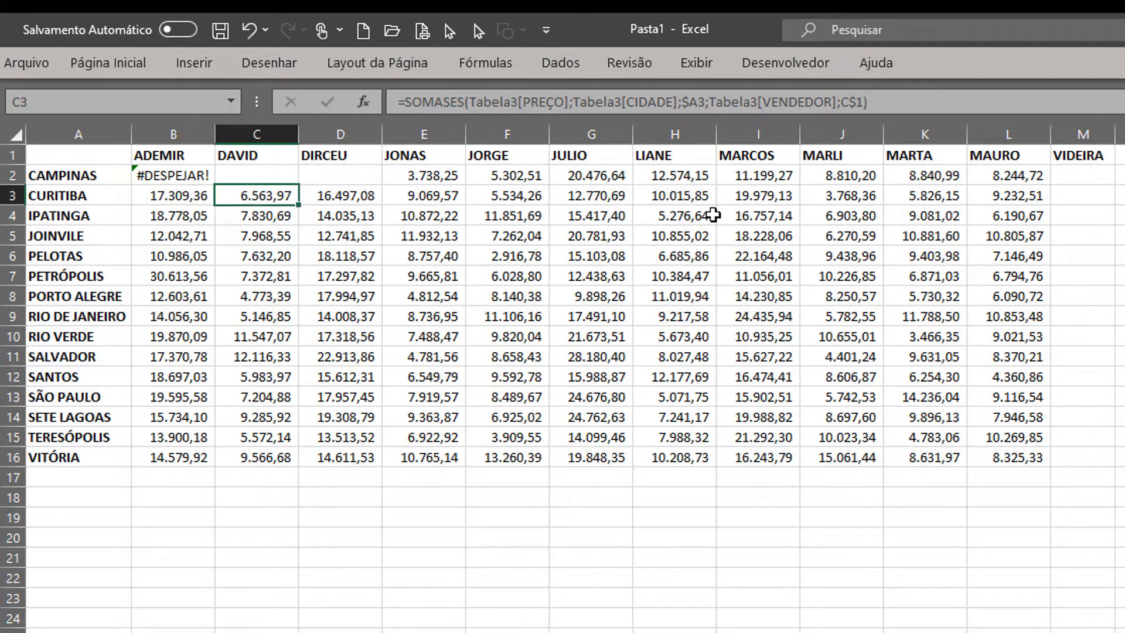
{"action": "key", "text": "Left"}
{"action": "key", "text": "ctrl+shift+Down"}
{"action": "key", "text": "ctrl+shift+Right"}
{"action": "key", "text": "Delete"}
{"action": "key", "text": "Right"}
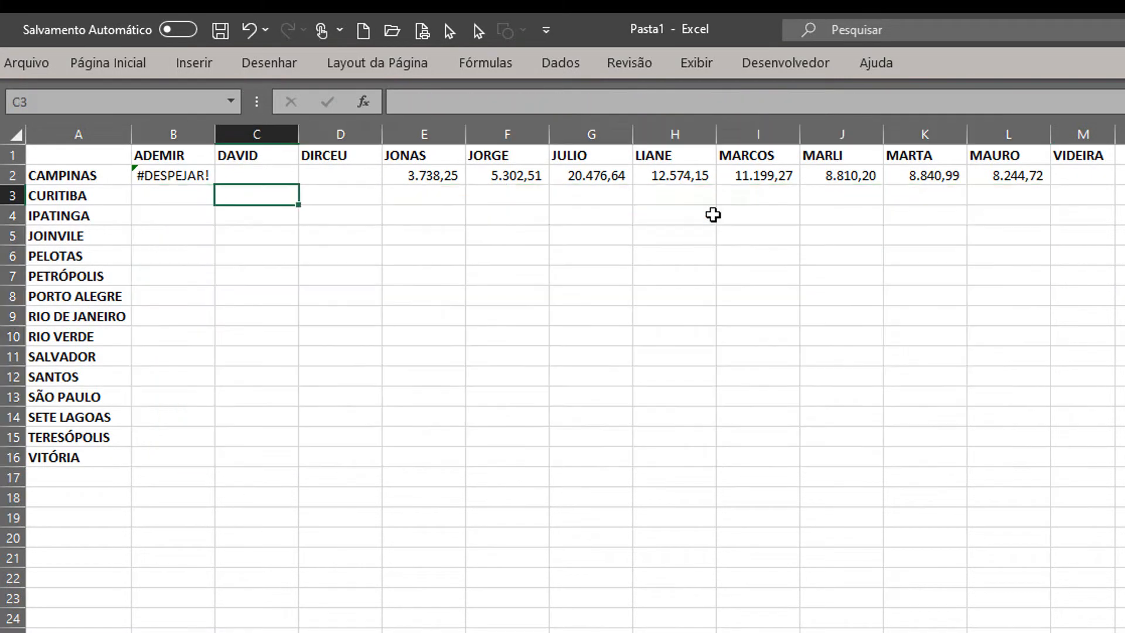
{"action": "key", "text": "Up"}
{"action": "key", "text": "ctrl+shift+Right"}
{"action": "key", "text": "Delete"}
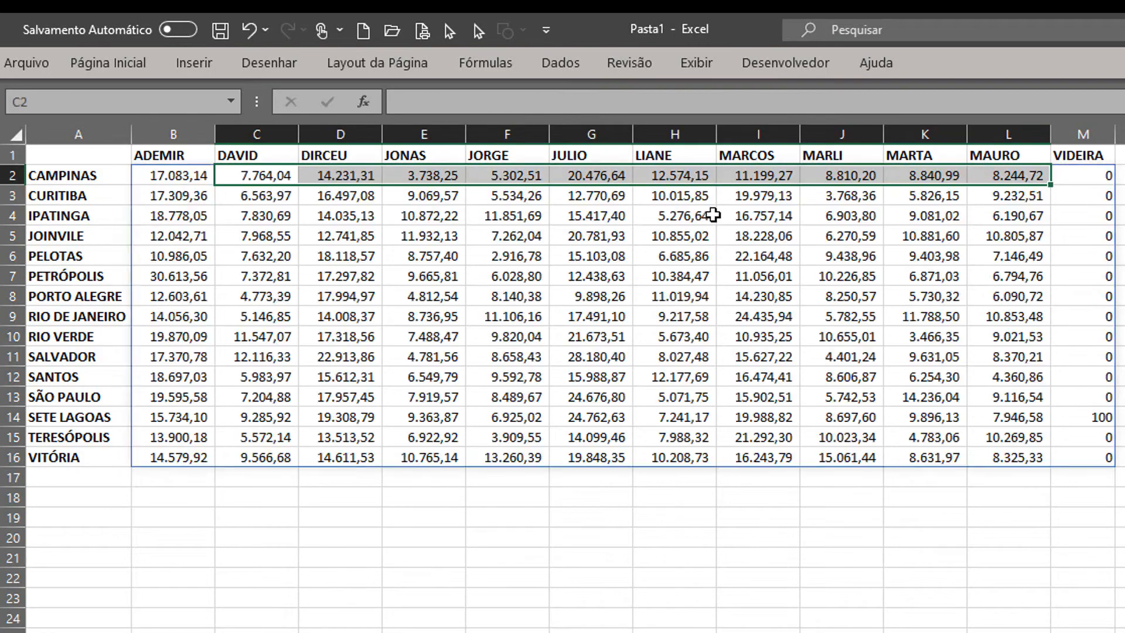
Review the $A2# and B$1# spilled-range references in B2's formula and check the SETE LAGOAS result in M14.
{"action": "key", "text": "Left"}
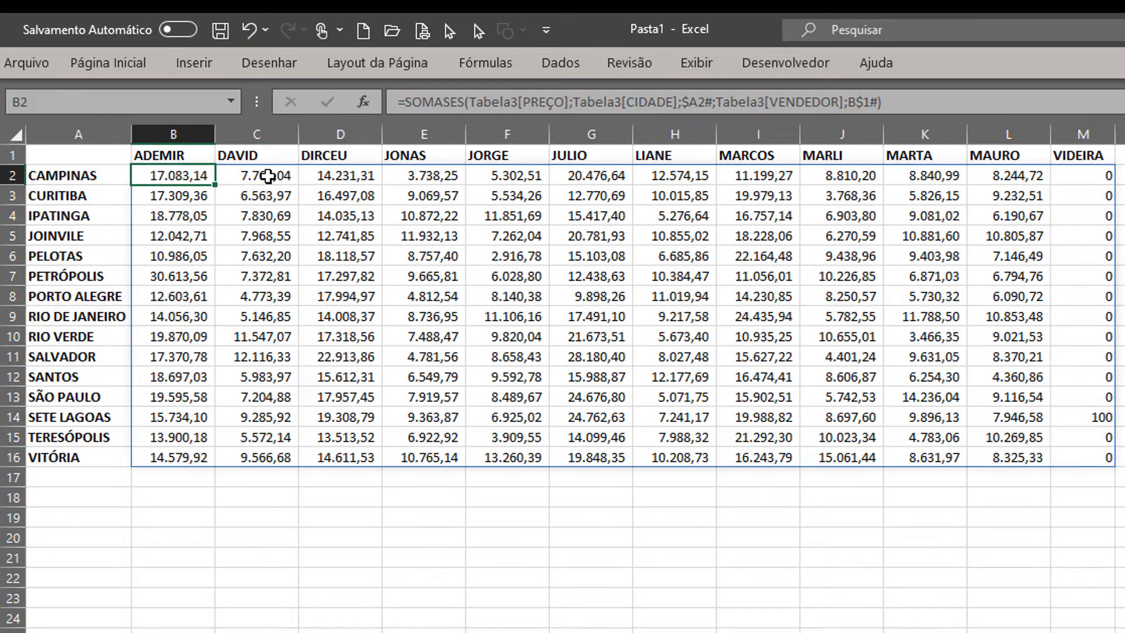
{"action": "double_click", "coordinate": [168, 176]}
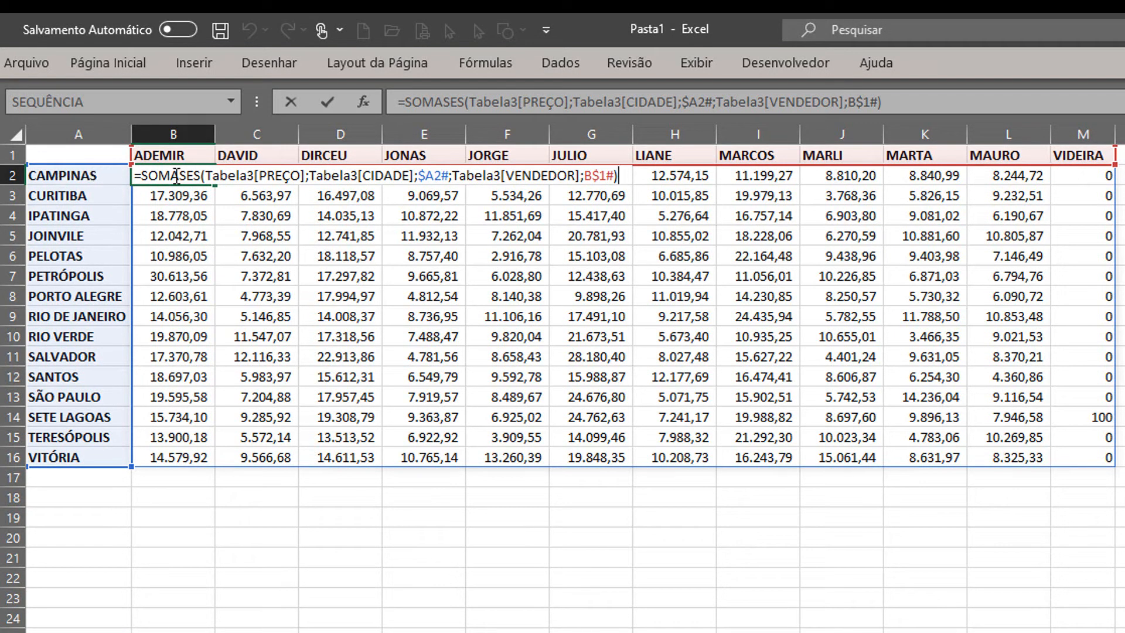
{"action": "left_click_drag", "start_coordinate": [441, 179], "coordinate": [448, 177]}
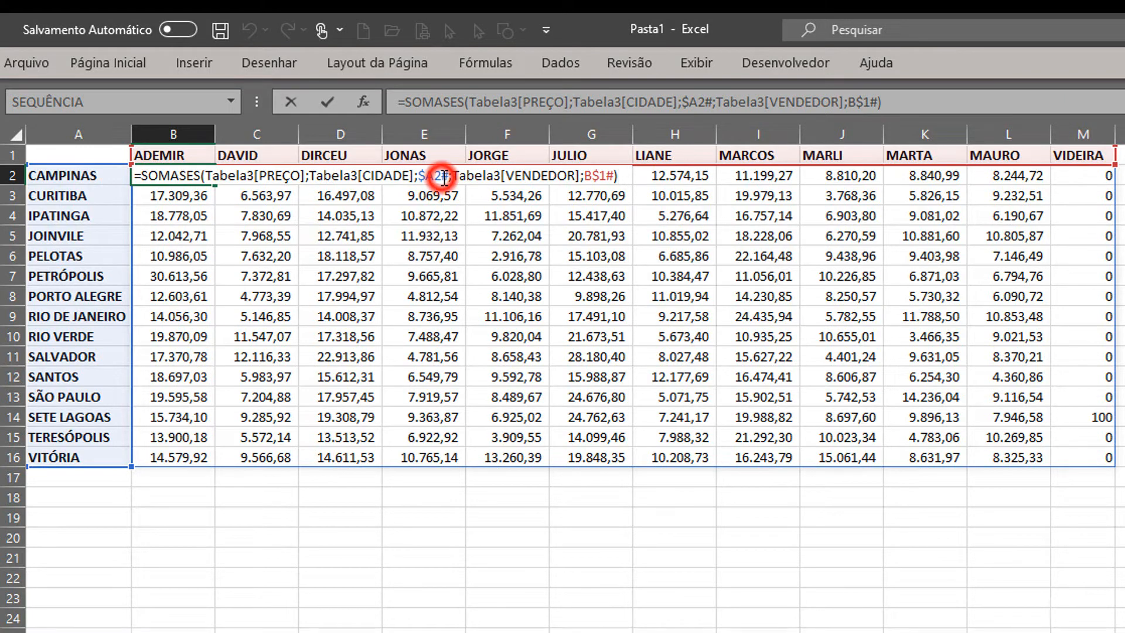
{"action": "key", "text": "ctrl+Return"}
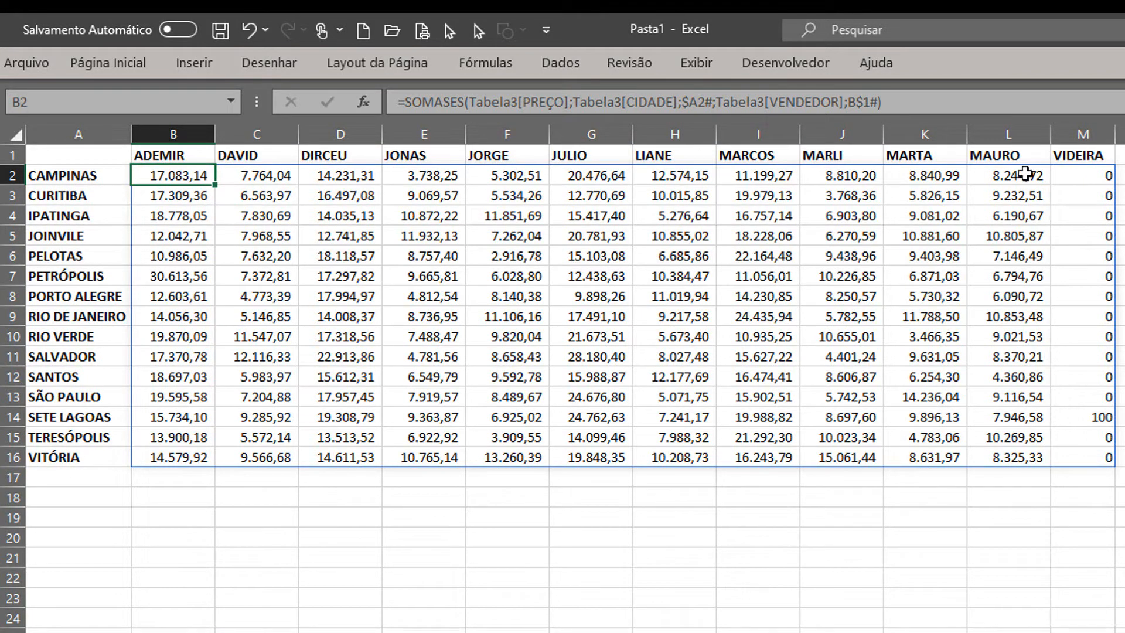
{"action": "key", "text": "F2"}
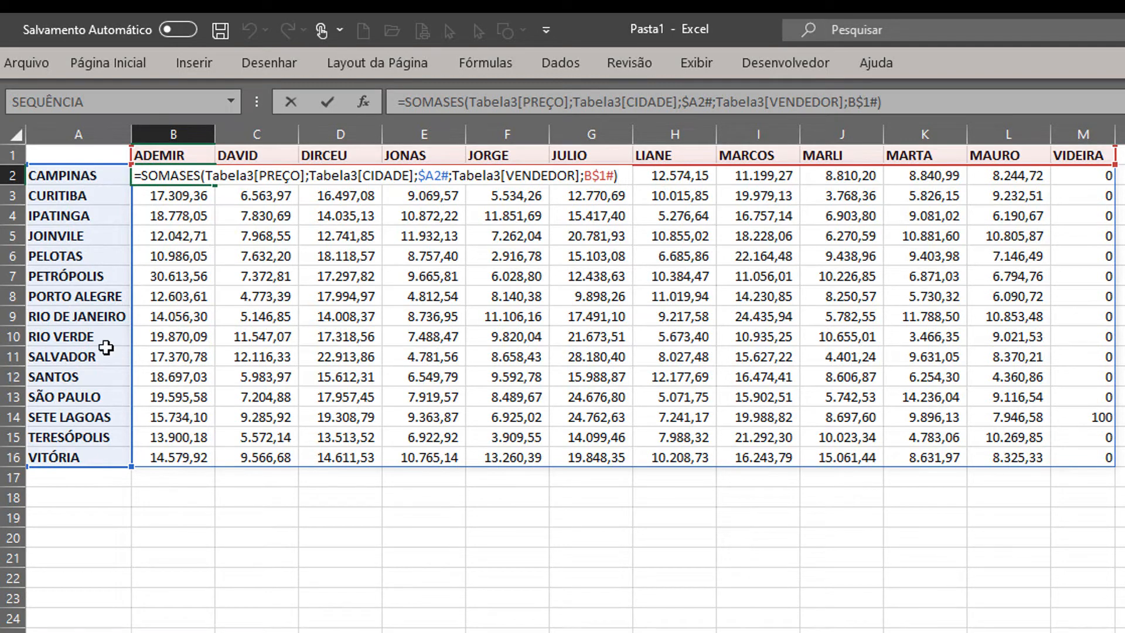
{"action": "left_click", "coordinate": [1080, 412]}
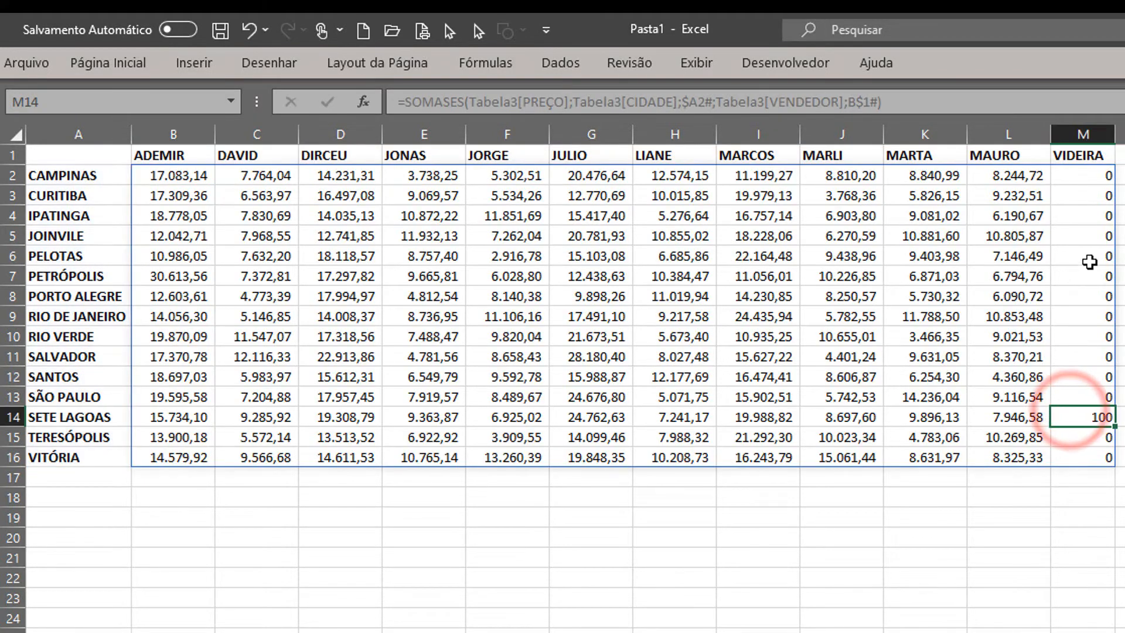
Apply the comma style with two decimals to the new salesperson's values in M2:M16.
{"action": "left_click_drag", "start_coordinate": [1087, 176], "coordinate": [1100, 457]}
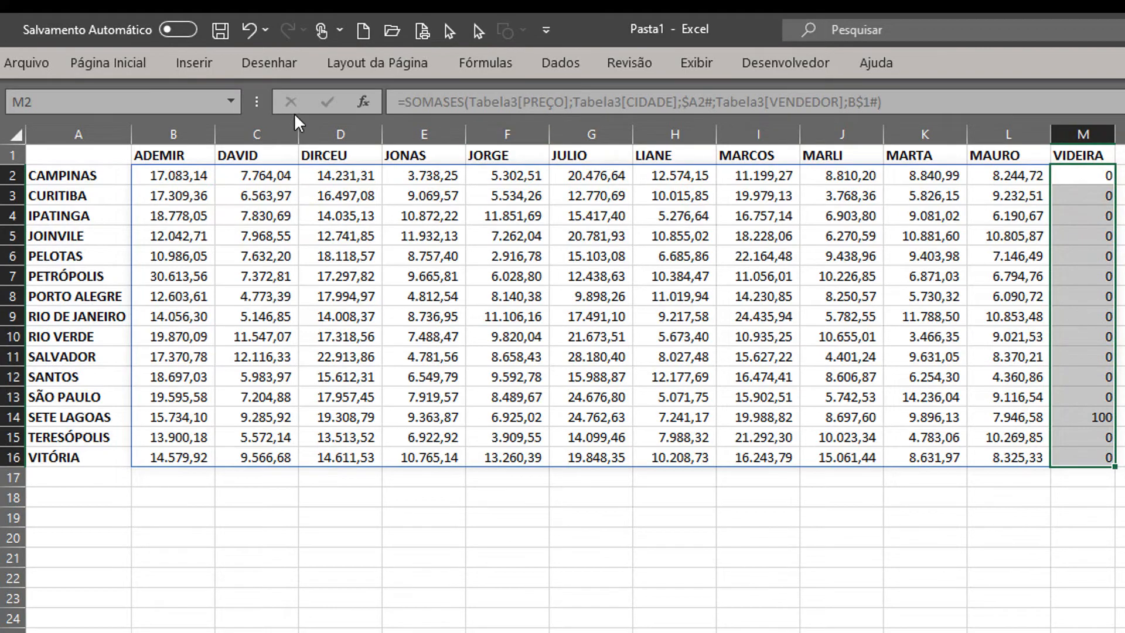
{"action": "left_click", "coordinate": [117, 64]}
{"action": "left_click", "coordinate": [856, 134]}
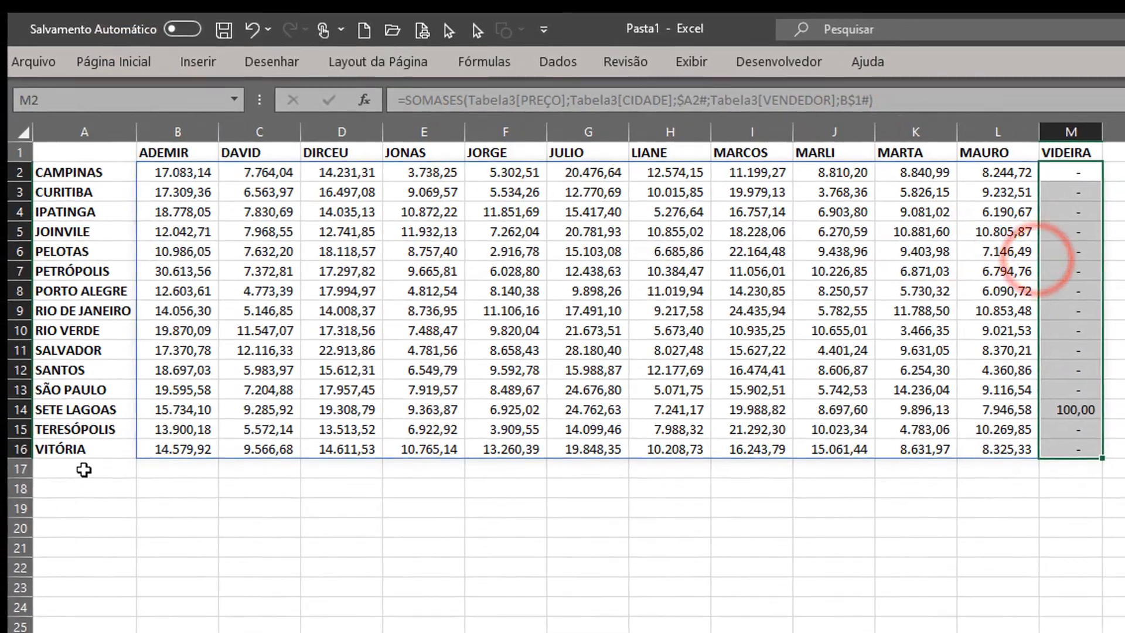
{"action": "left_click", "coordinate": [84, 469]}
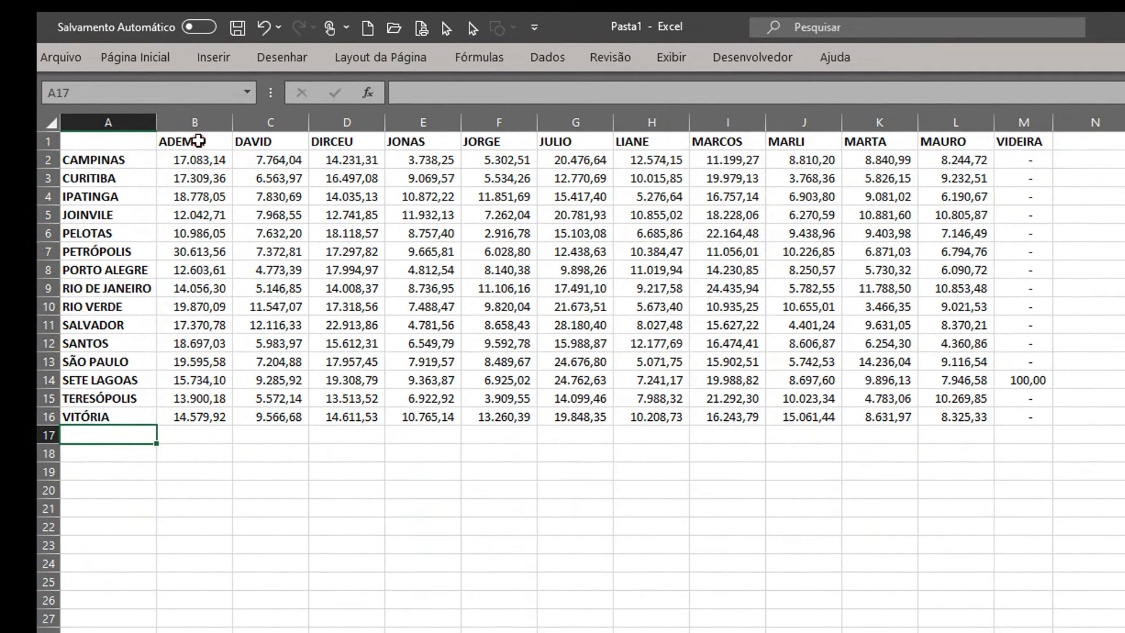
Inspect the TRANSPOR formula that generates the salesperson headings from B1.
{"action": "left_click", "coordinate": [200, 141]}
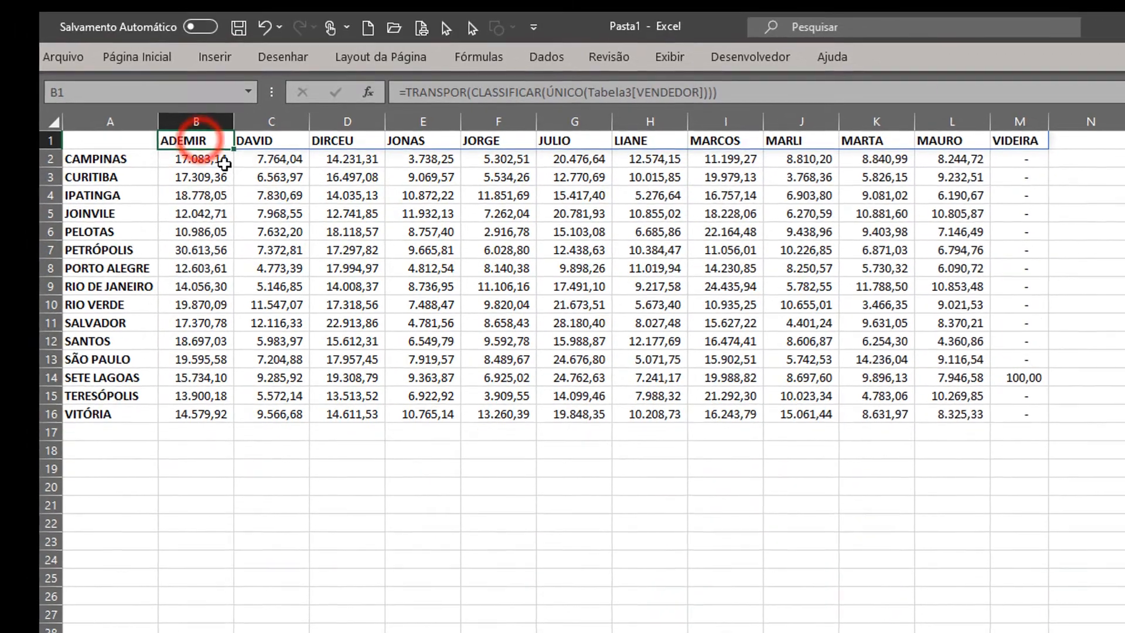
{"action": "key", "text": "F2"}
{"action": "key", "text": "Escape"}
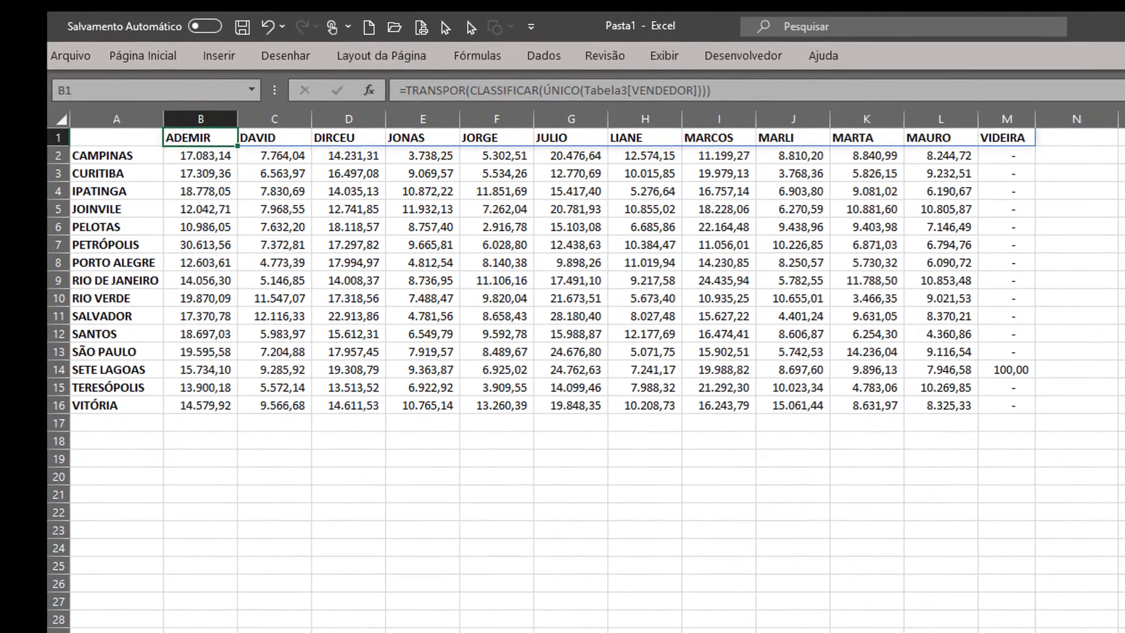
In the last sales record, row 9960, change the city to VIDEIRA and replace the VENDEDOR entry with the correct salesperson's name.
{"action": "key", "text": "ctrl+Page_Up"}
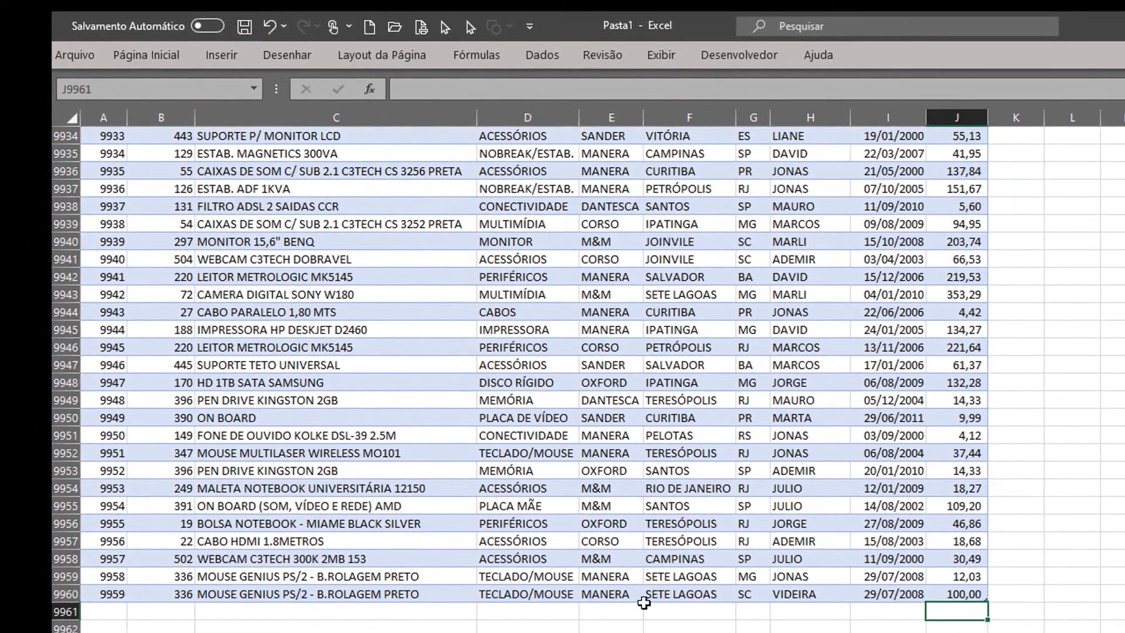
{"action": "left_click", "coordinate": [673, 595]}
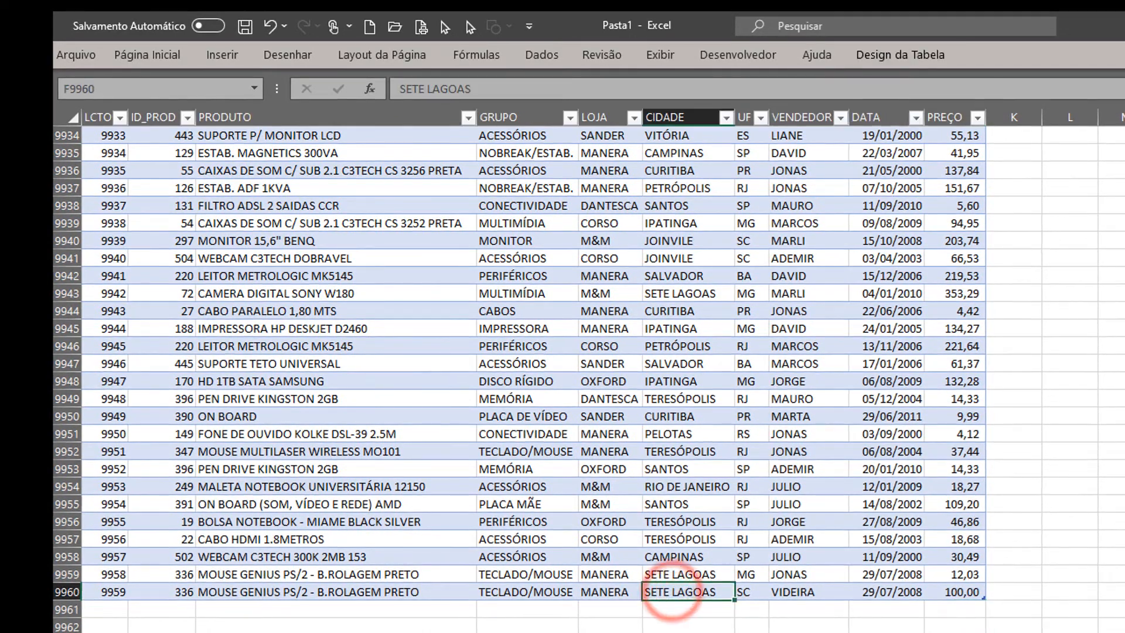
{"action": "type", "text": "VIDEIRA"}
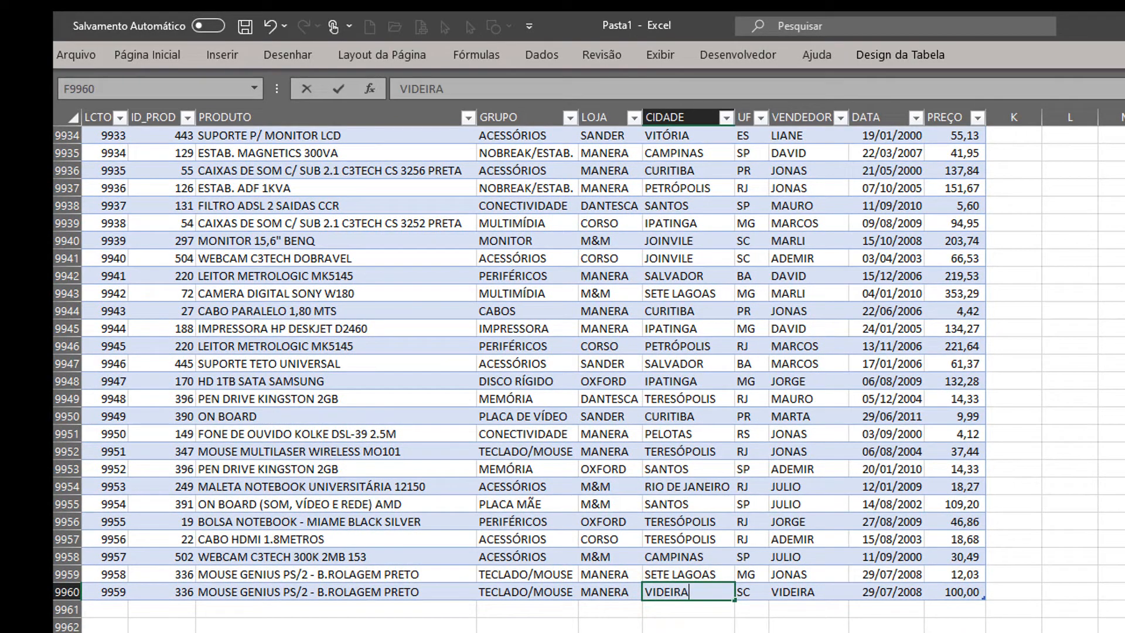
{"action": "key", "text": "Right"}
{"action": "key", "text": "Right"}
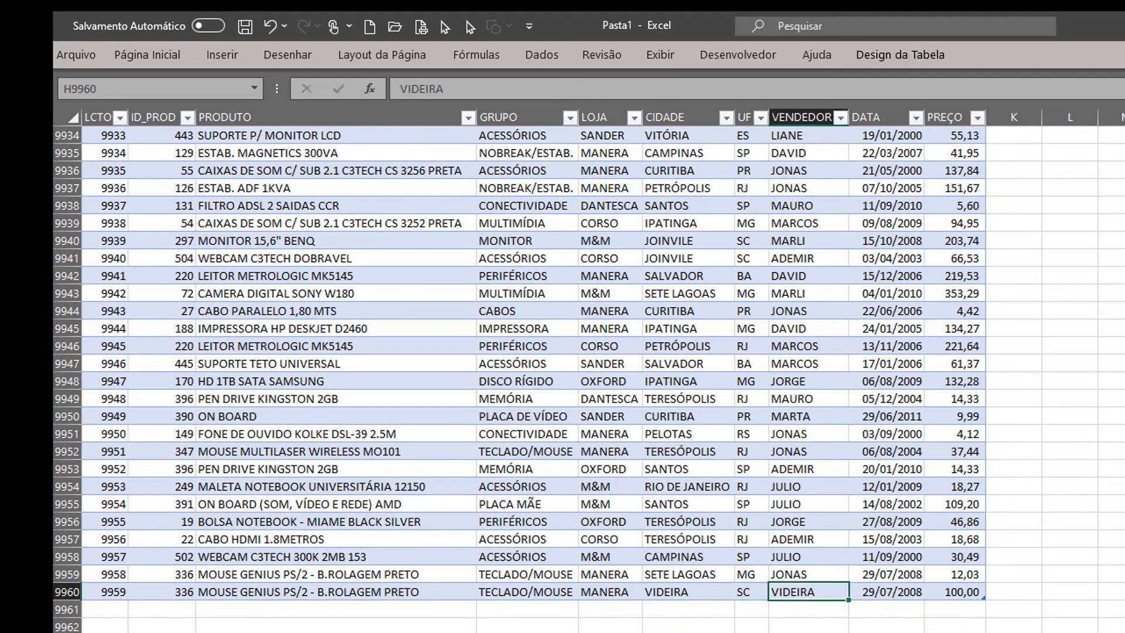
{"action": "type", "text": "IVAIR"}
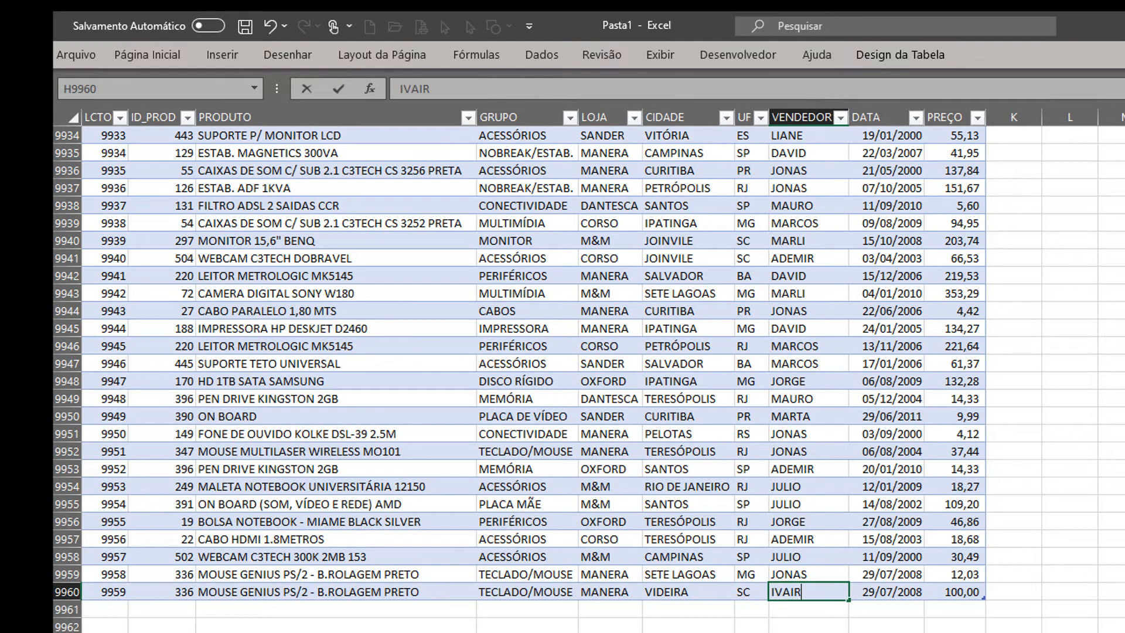
{"action": "key", "text": "Return"}
Autofit the width of column M in the city-by-salesperson summary.
{"action": "key", "text": "ctrl+Page_Down"}
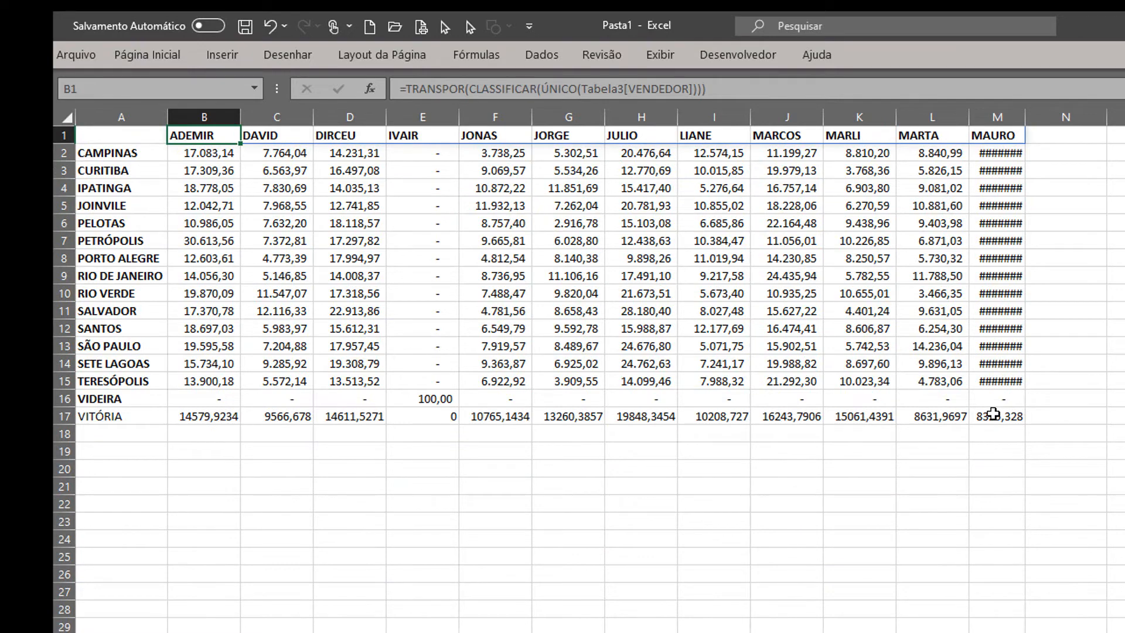
{"action": "double_click", "coordinate": [1023, 118]}
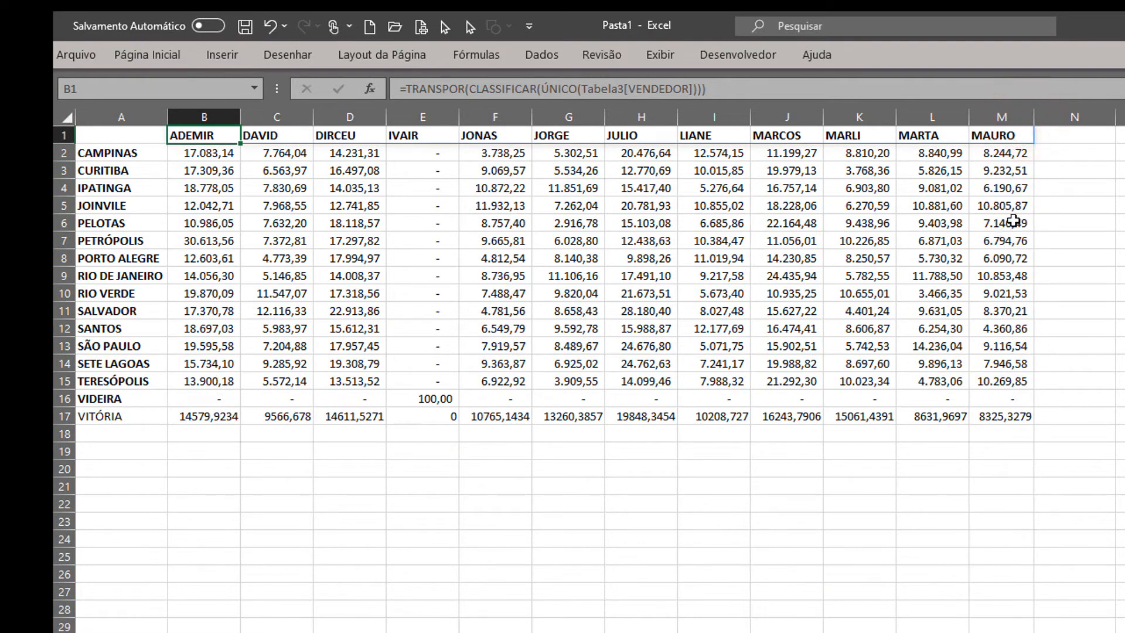
Check the VIDEIRA amount in E16, the city-list formula behind A16 and the SOMASES spill formula in B2.
{"action": "left_click", "coordinate": [438, 397]}
{"action": "left_click", "coordinate": [121, 399]}
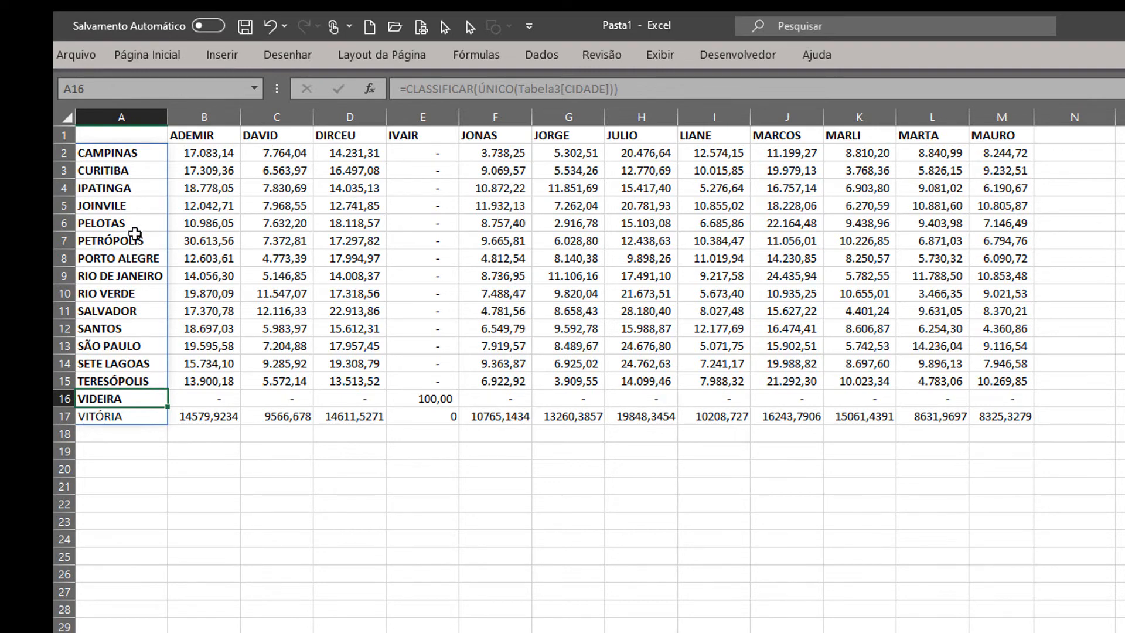
{"action": "left_click", "coordinate": [135, 139]}
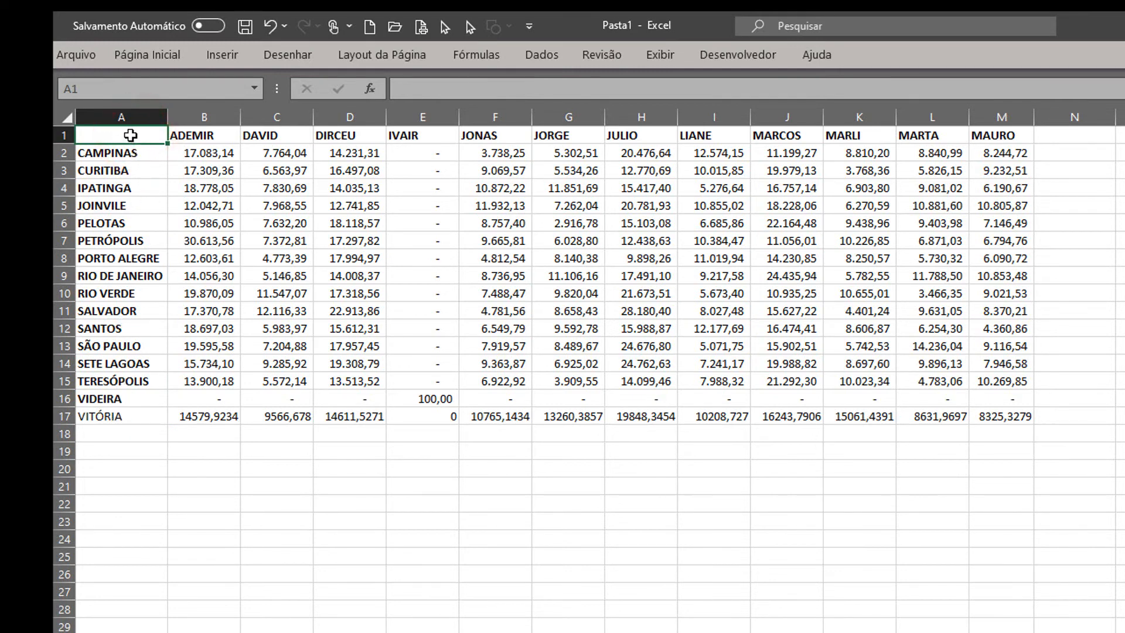
{"action": "left_click", "coordinate": [200, 149]}
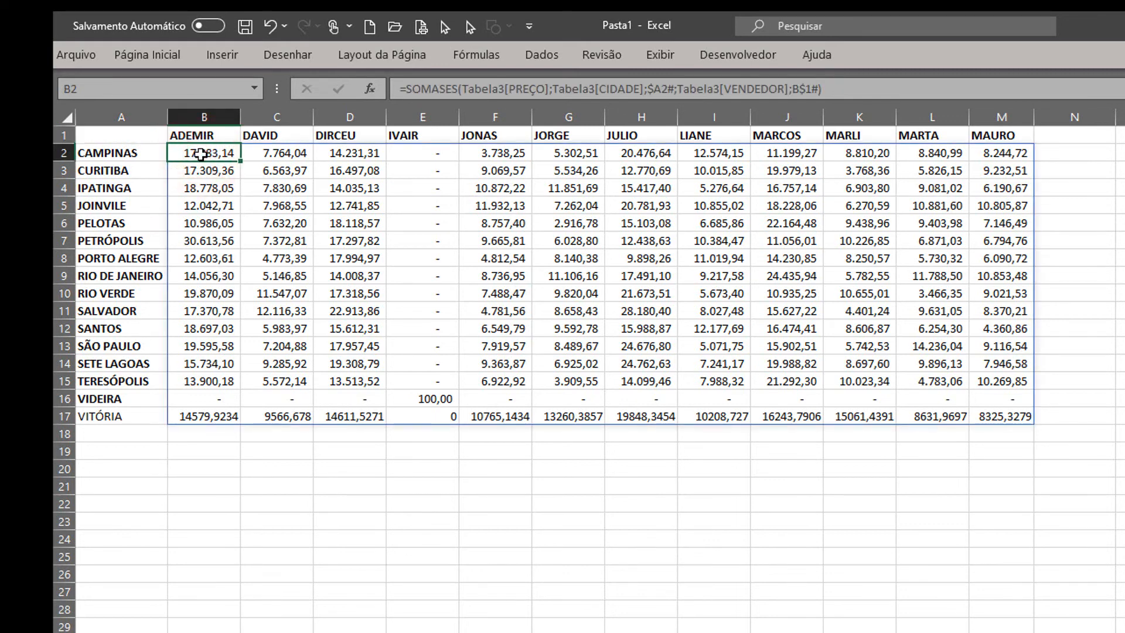
{"action": "left_click", "coordinate": [139, 135]}
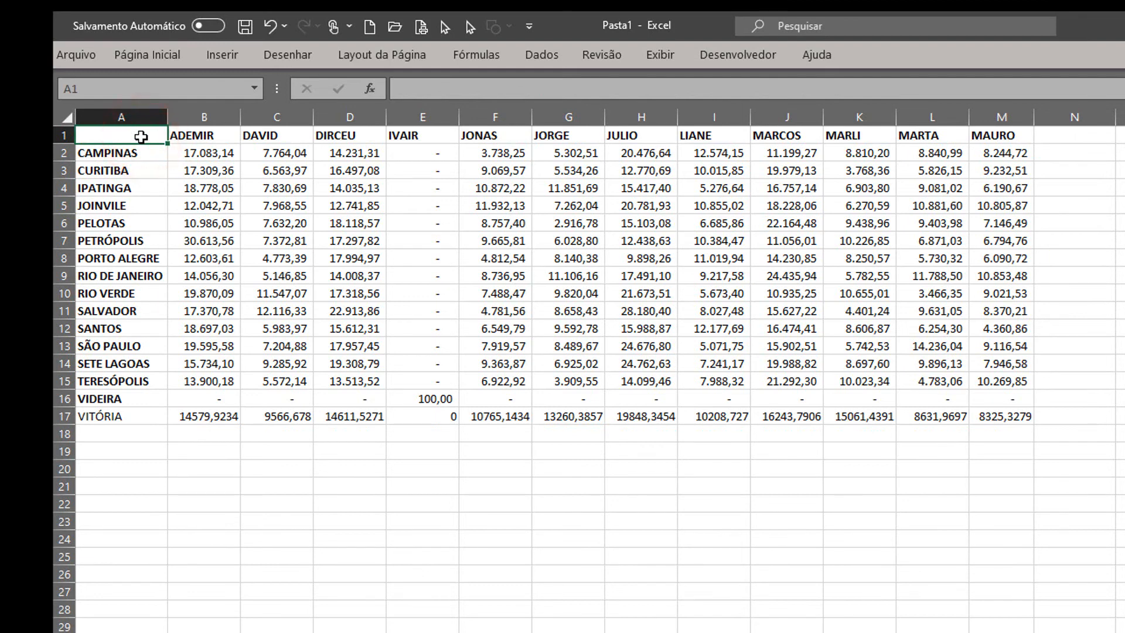